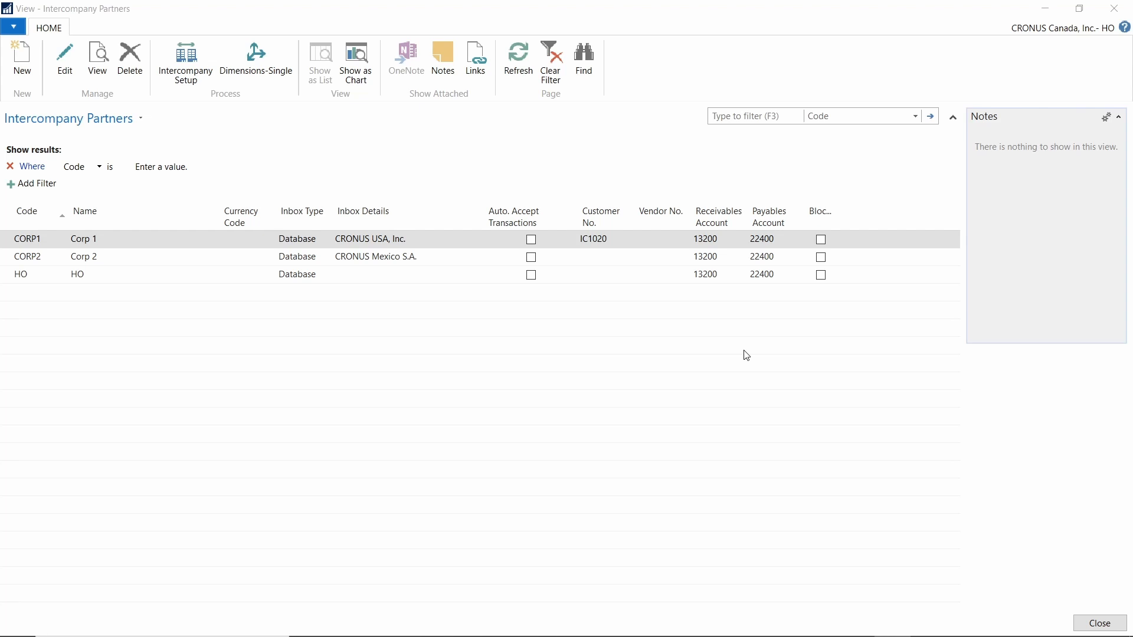
Step: Restore the Intercompany Partners window to a smaller size and minimize it to reveal the Role Center
left_click(702, 23)
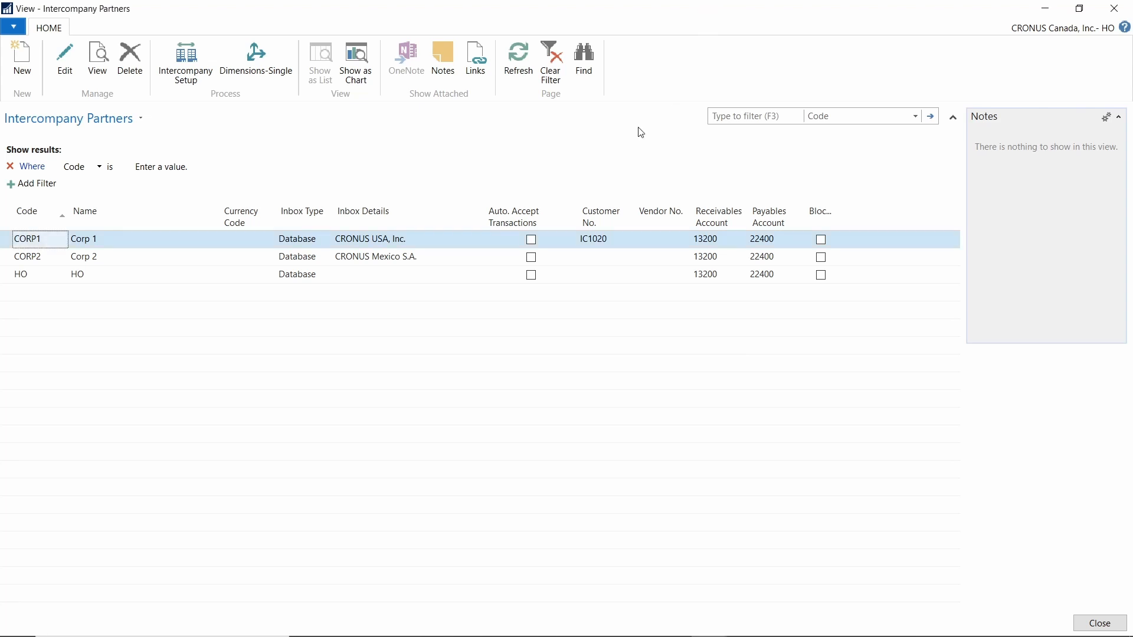
double_click(726, 22)
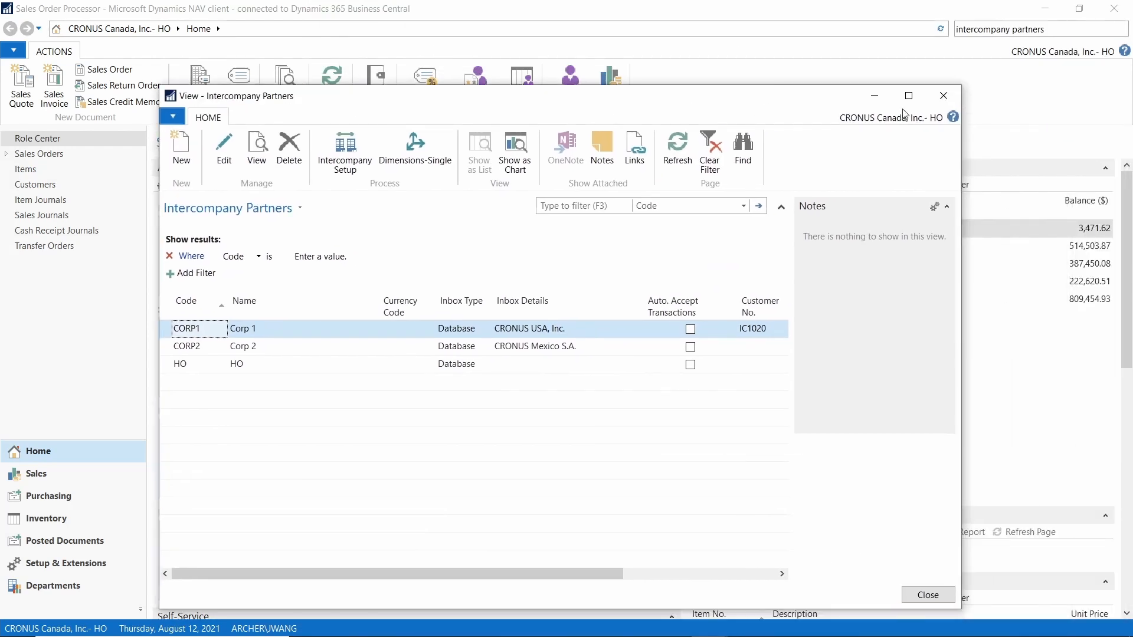
left_click(874, 96)
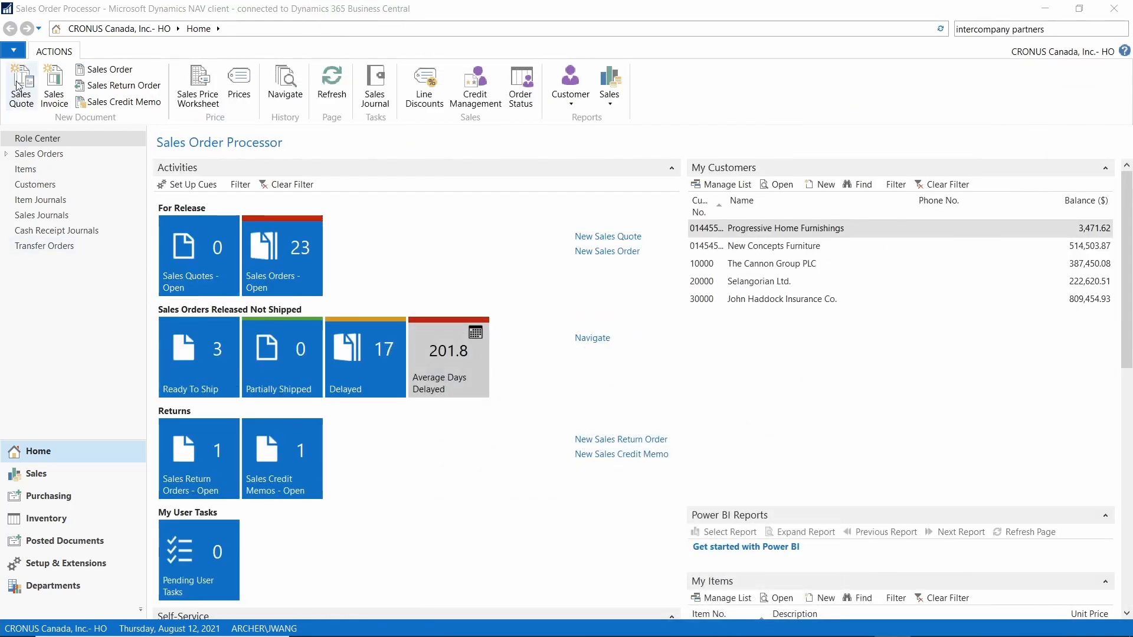
Step: Examine the list of companies available for selection and cancel the company selection
left_click(13, 51)
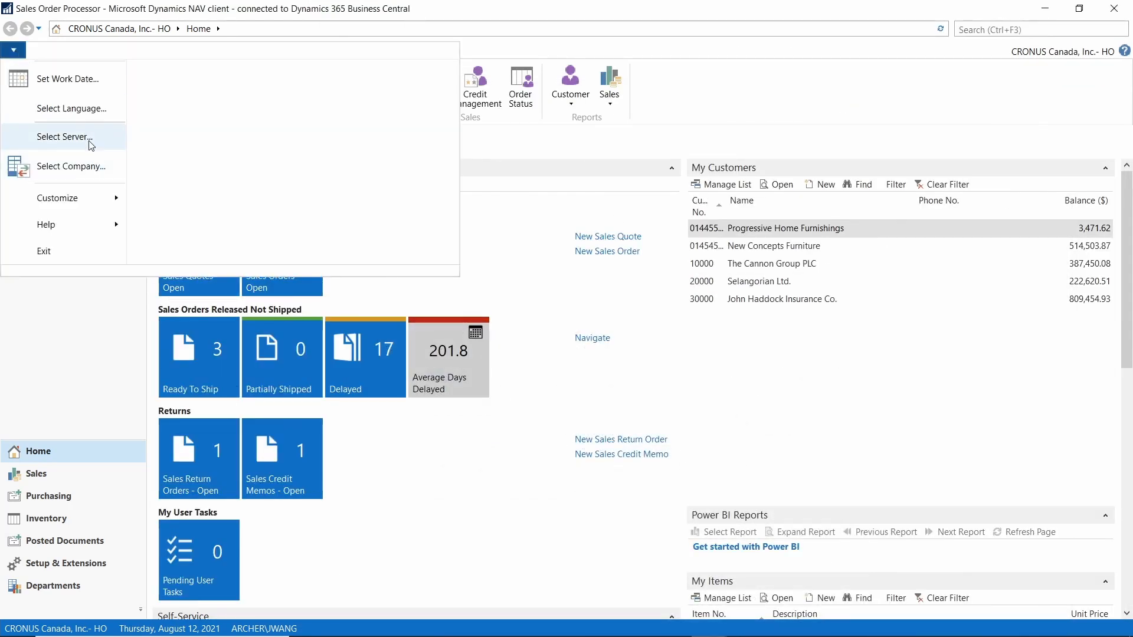
left_click(99, 167)
left_click_drag(1040, 22, 684, 105)
left_click(760, 144)
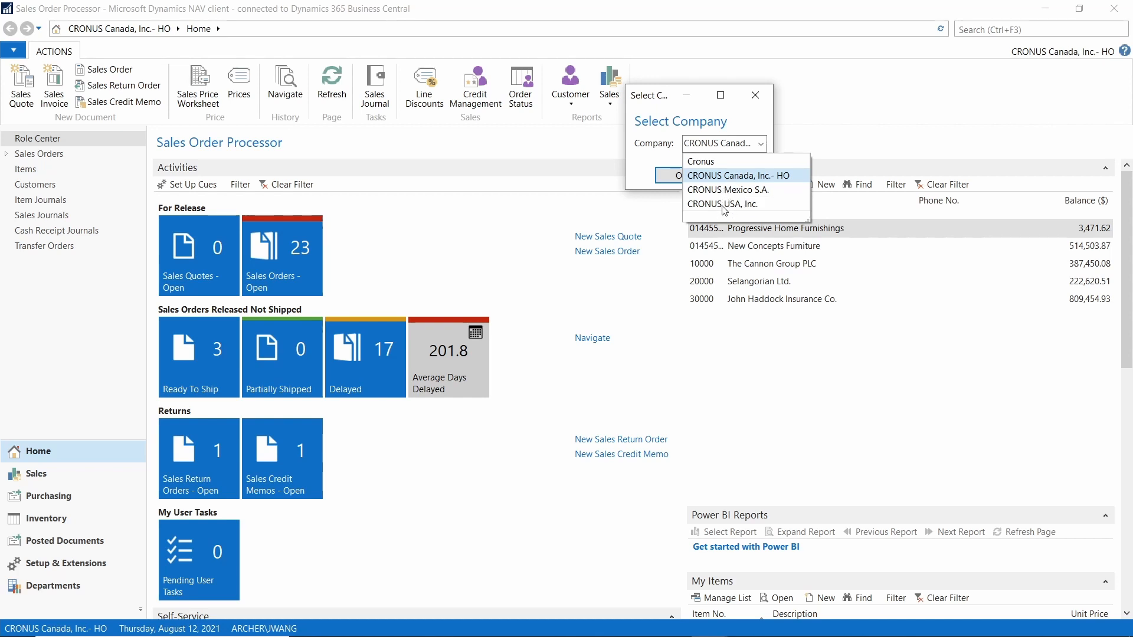
left_click(670, 179)
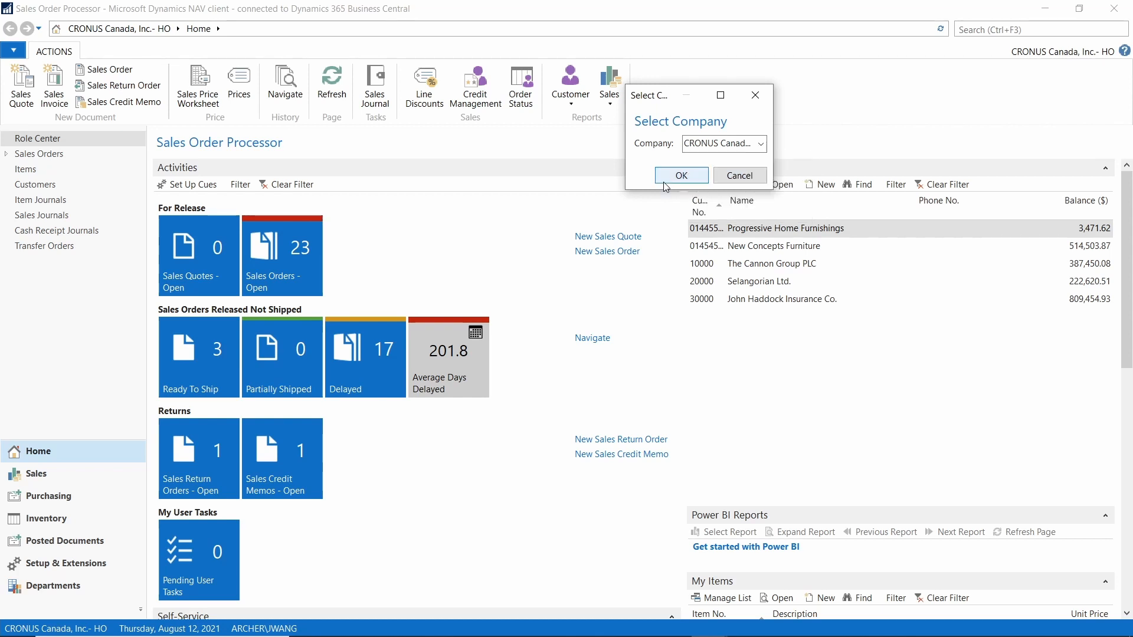
left_click(739, 177)
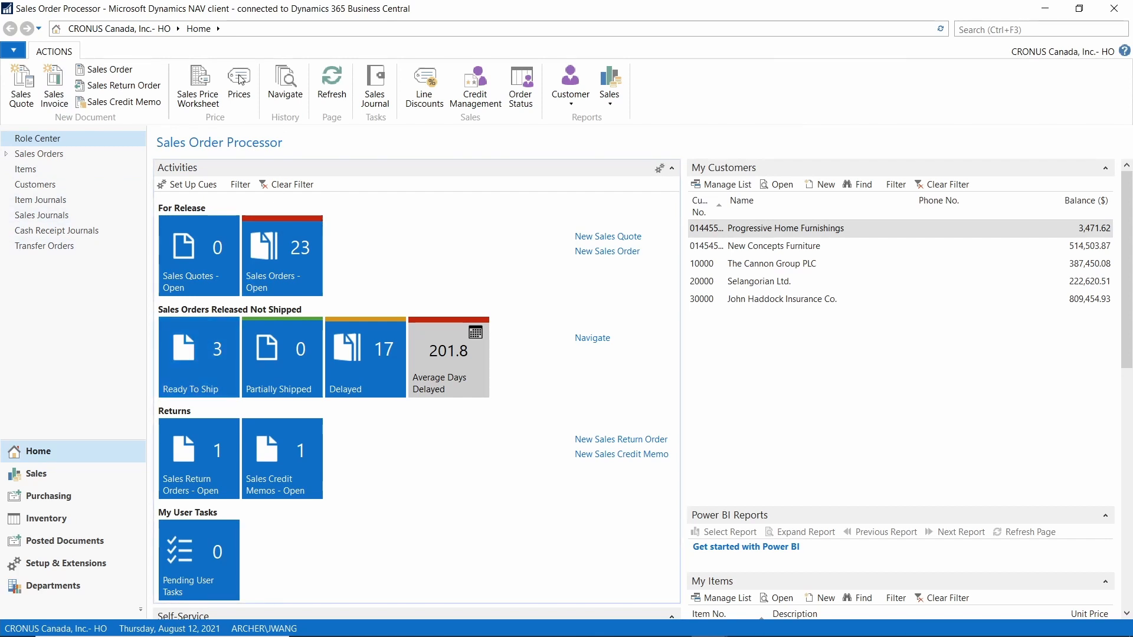
Step: Search for "intercompany partners" and open the Intercompany Partners page
left_click(998, 25)
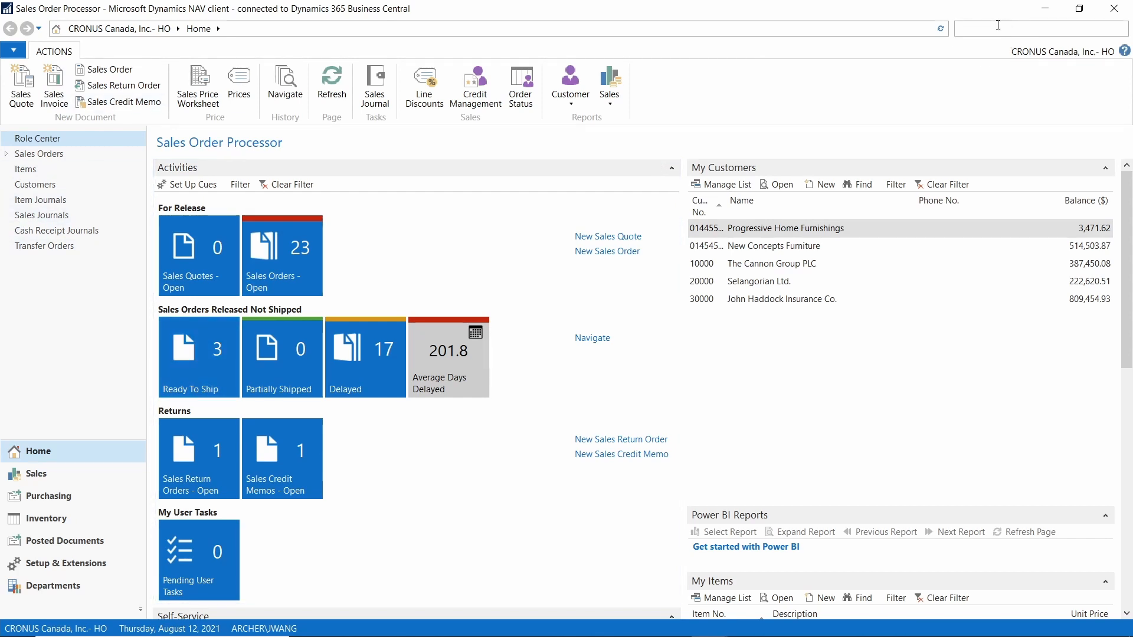
type("intercompany pa")
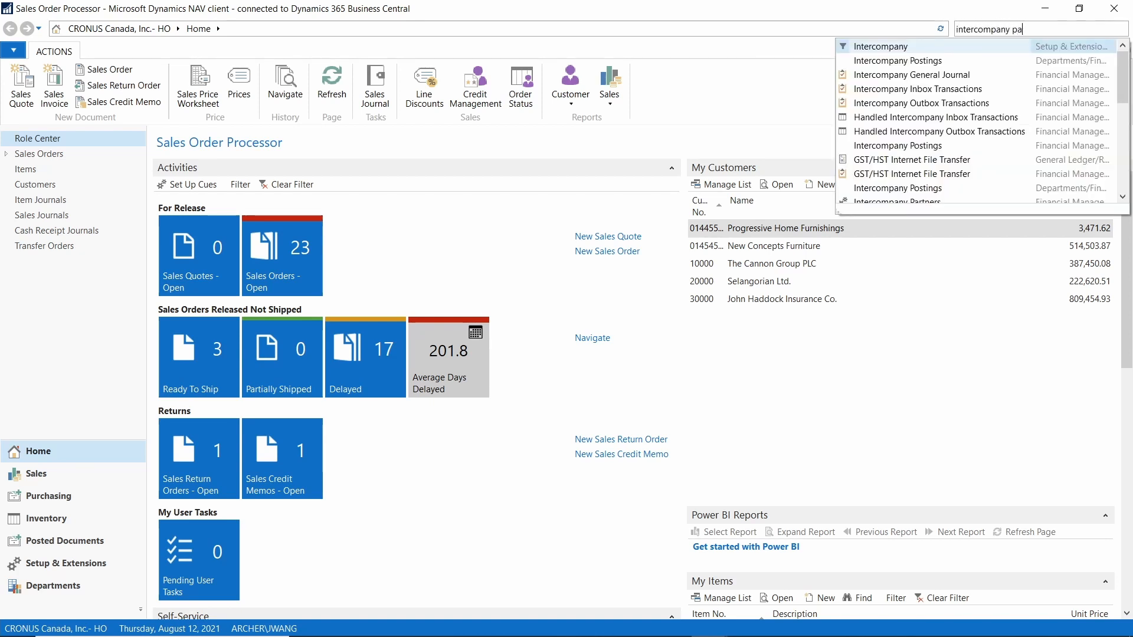
type("rtners")
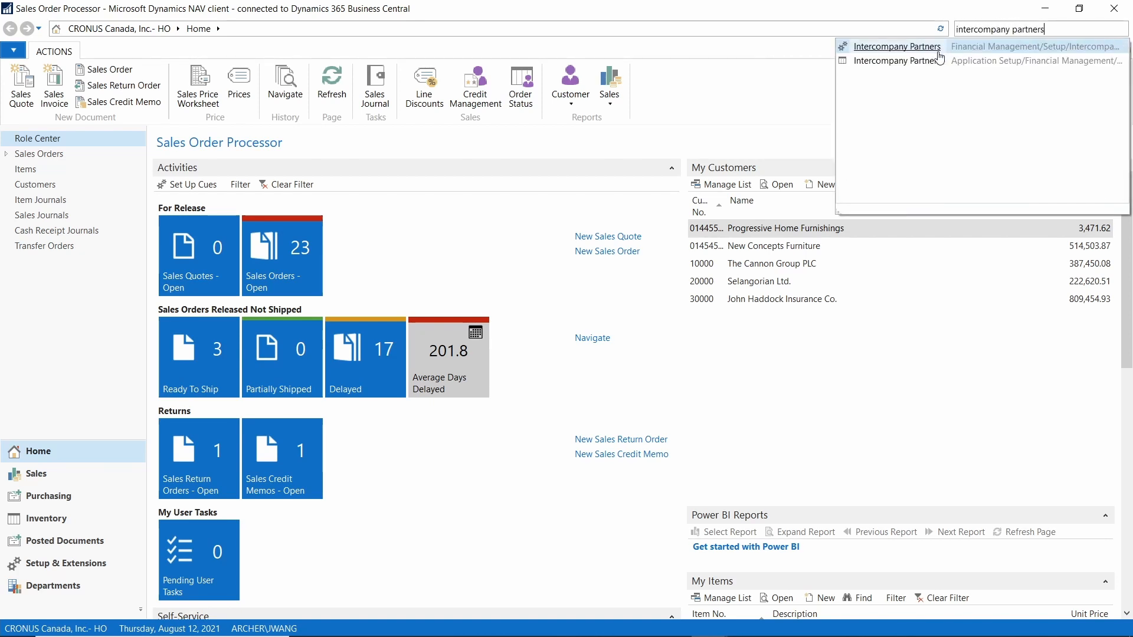
left_click(938, 48)
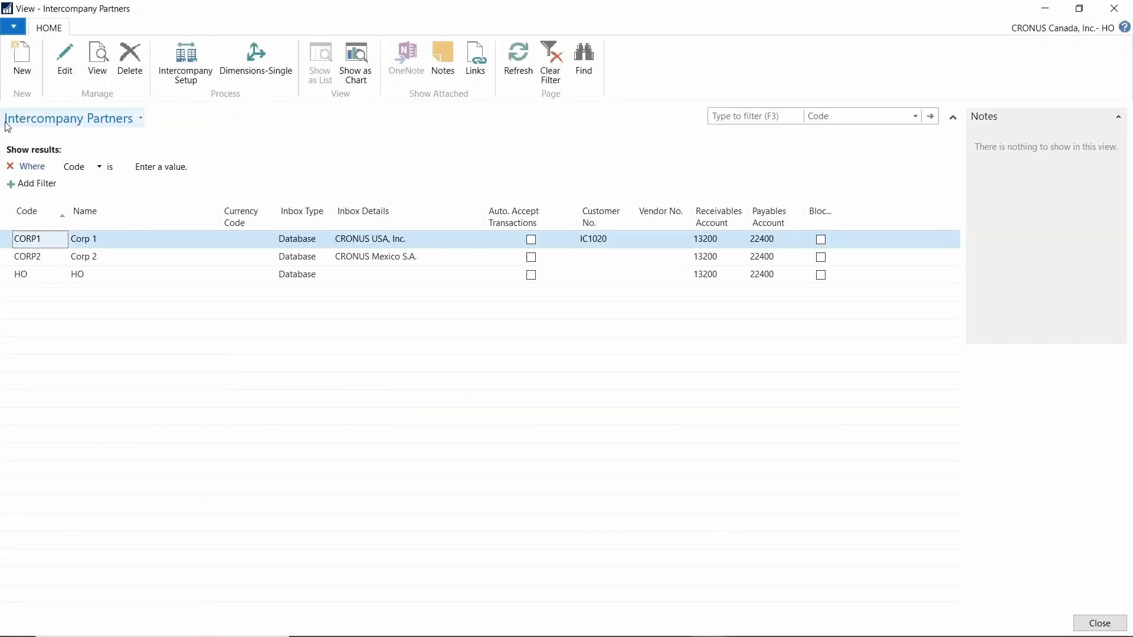
Step: Examine the HO, CORP1 and CORP2 partner records and the company in CORP2's Inbox Details
left_click(35, 277)
left_click(39, 236)
left_click(37, 260)
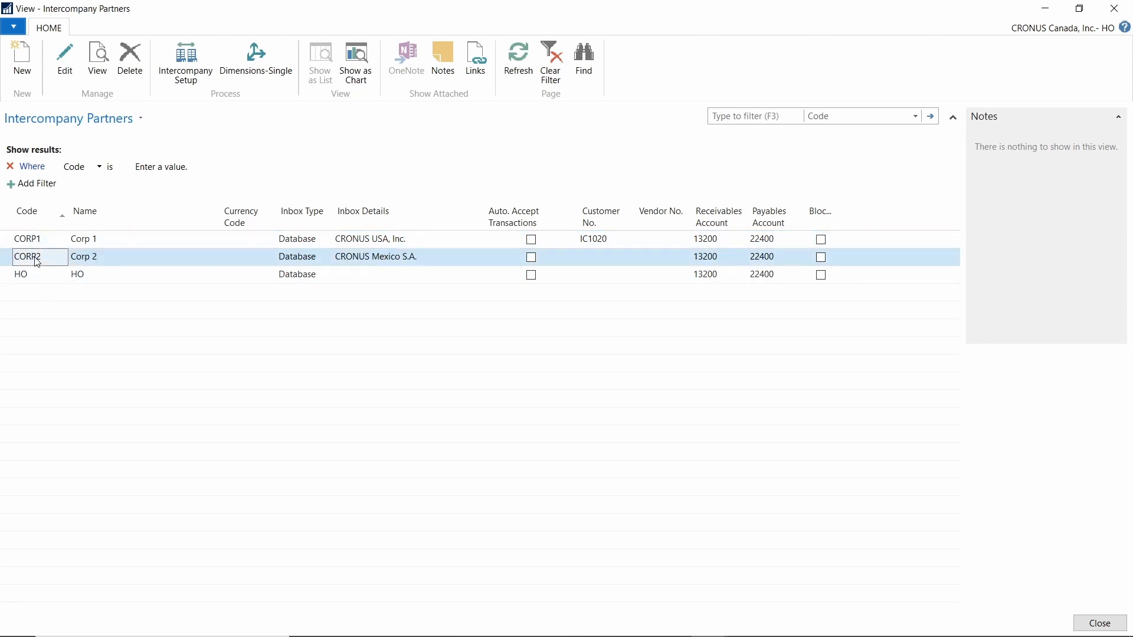
left_click(39, 243)
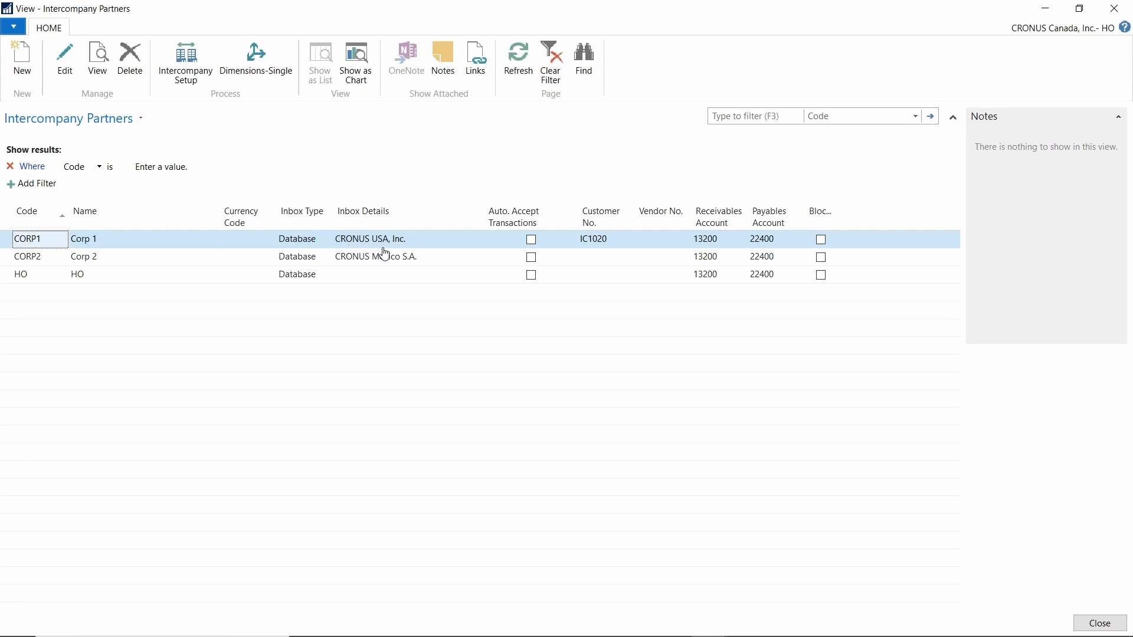
left_click(354, 257)
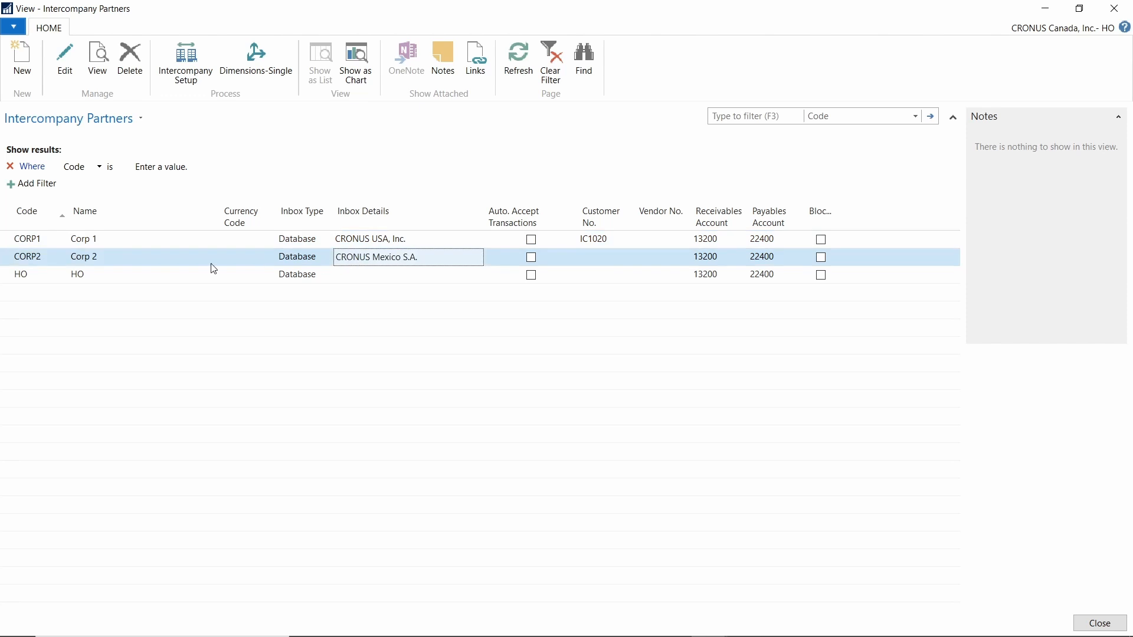
left_click(39, 238)
left_click(39, 258)
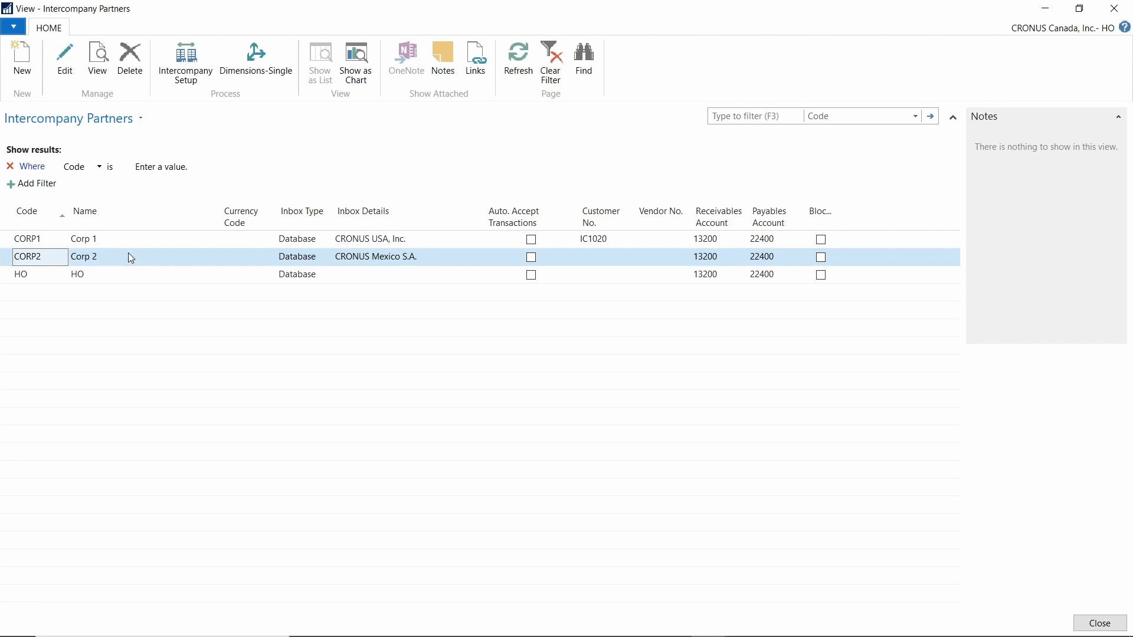
Step: Open the HO partner's card and enlarge its window so that all sections fit
double_click(54, 275)
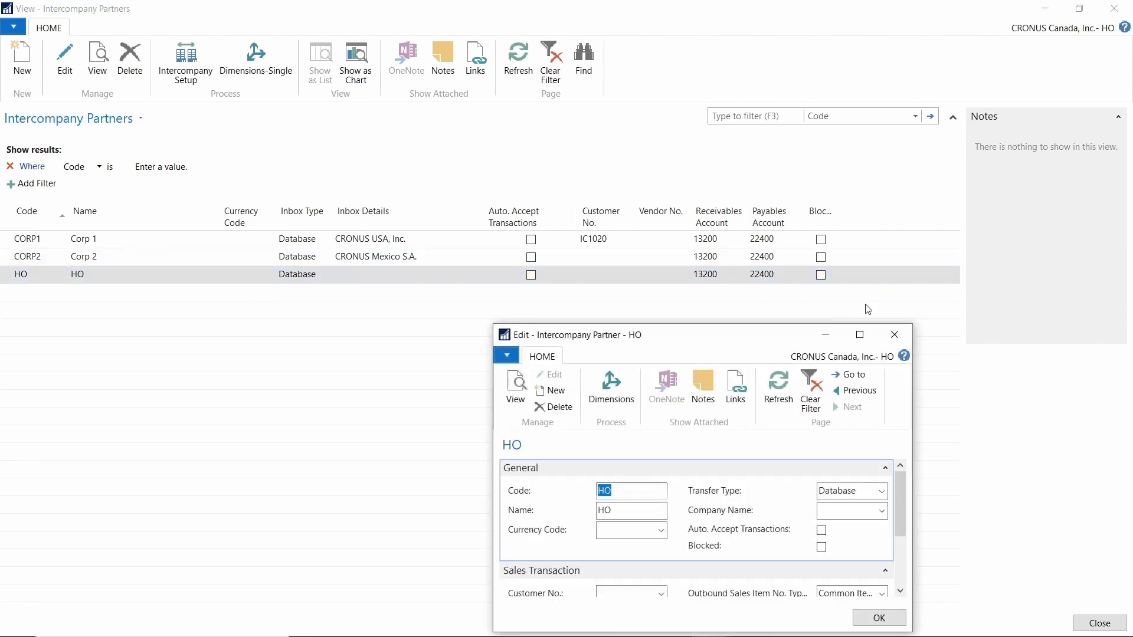
left_click_drag(775, 338, 662, 89)
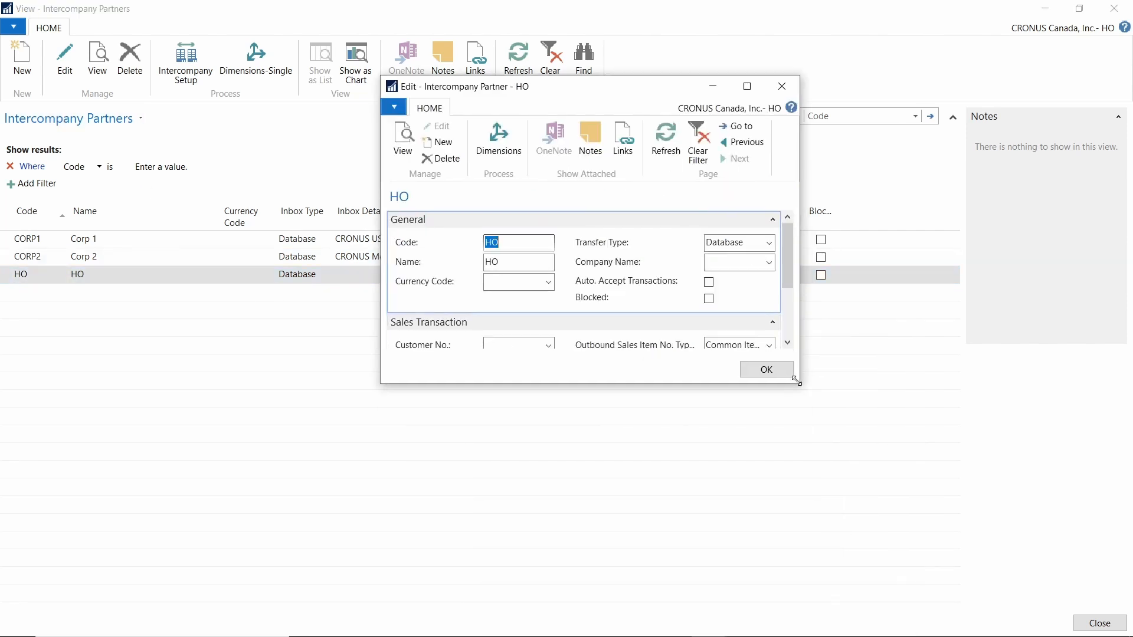
left_click_drag(795, 381, 1042, 486)
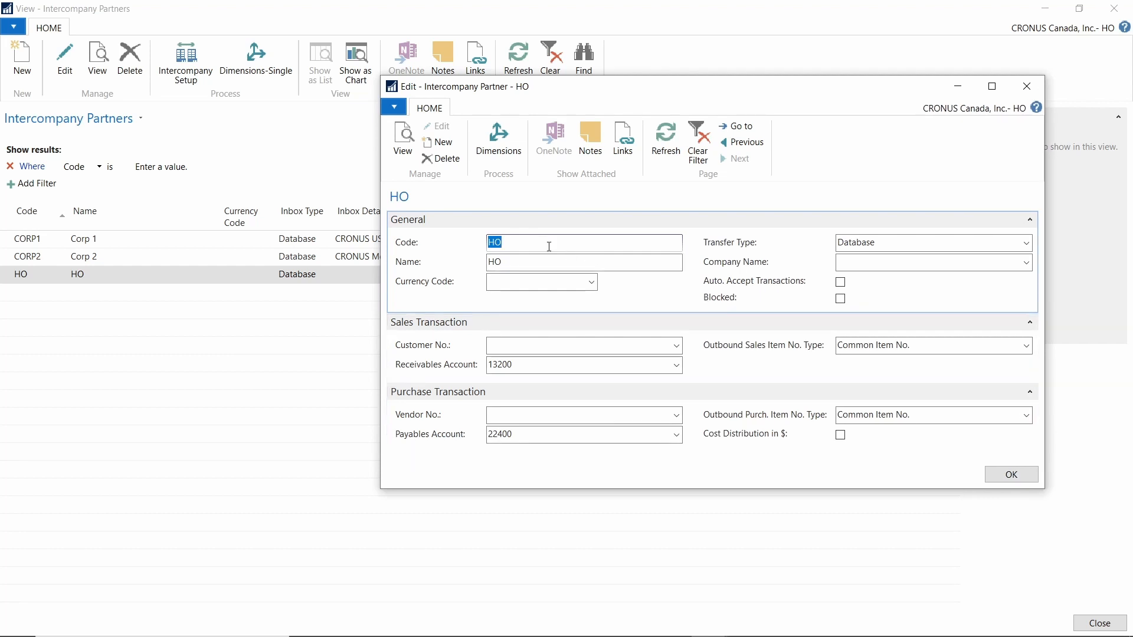
Step: Examine the HO partner's name and the available Transfer Type options
left_click(531, 260)
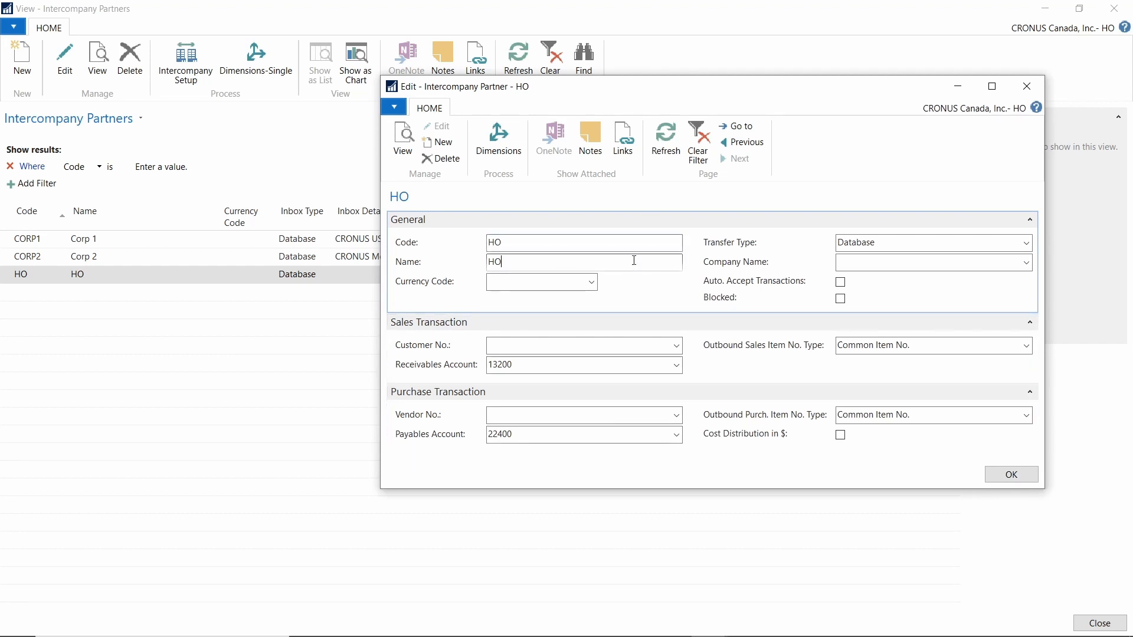
left_click(944, 241)
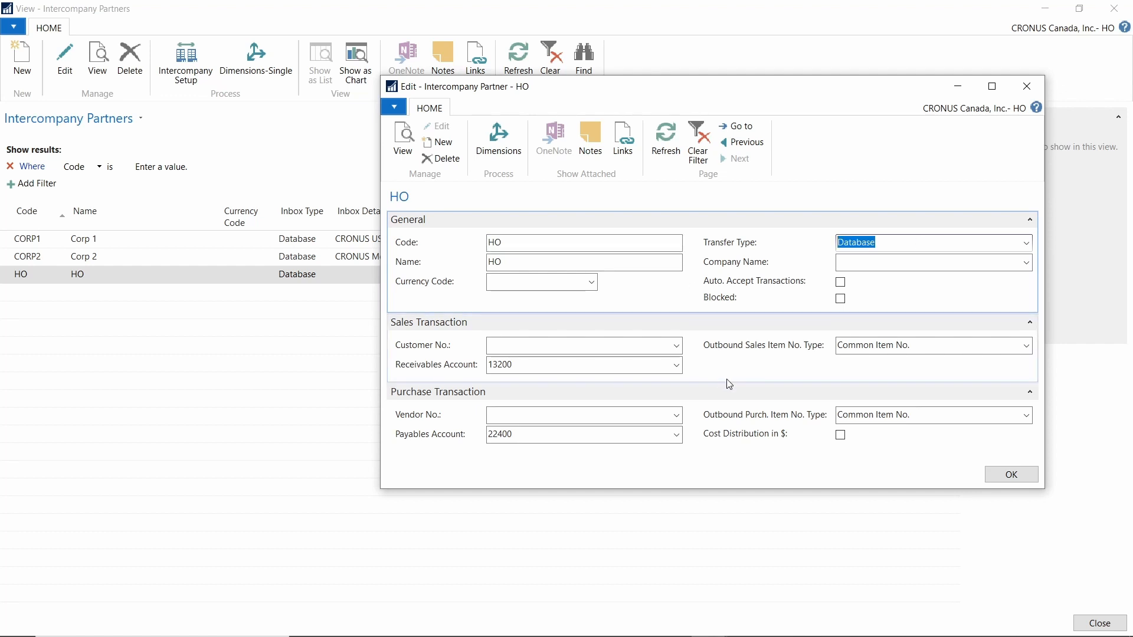
left_click(1026, 242)
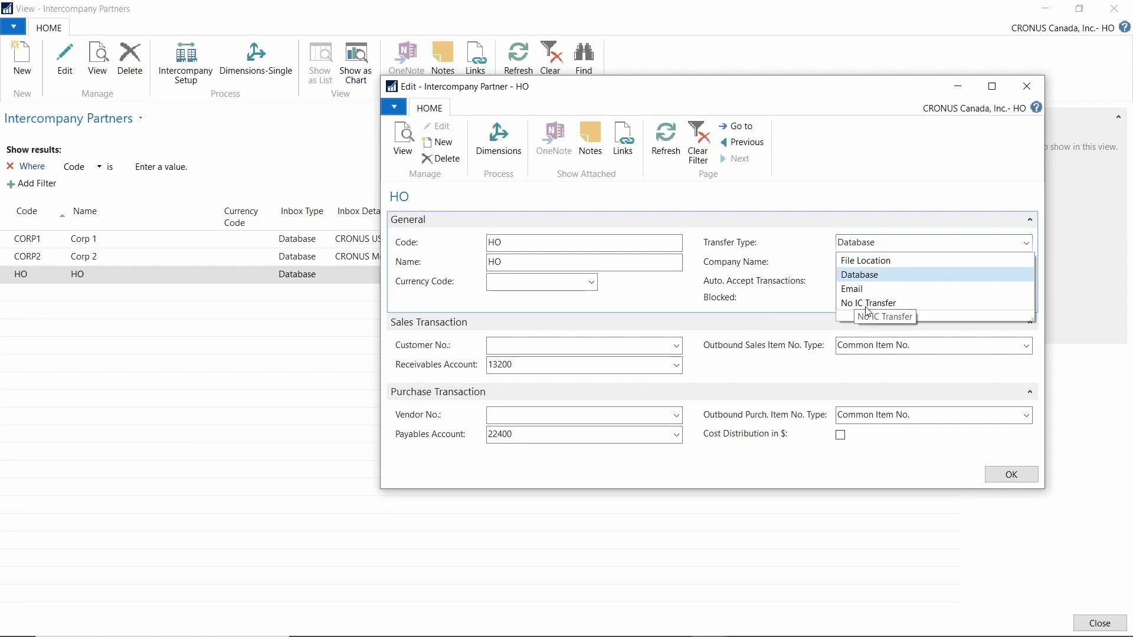
left_click(771, 250)
double_click(875, 244)
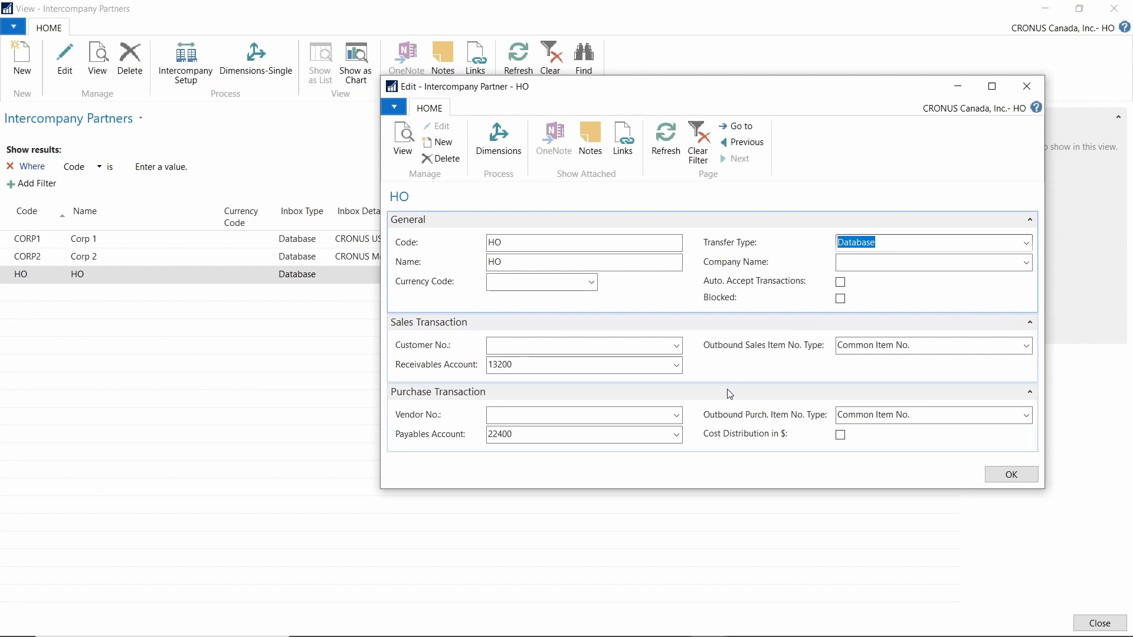
Step: Review the HO partner's Receivables Account, Payables Account and Outbound Sales Item No. Type, and close the card
left_click(525, 365)
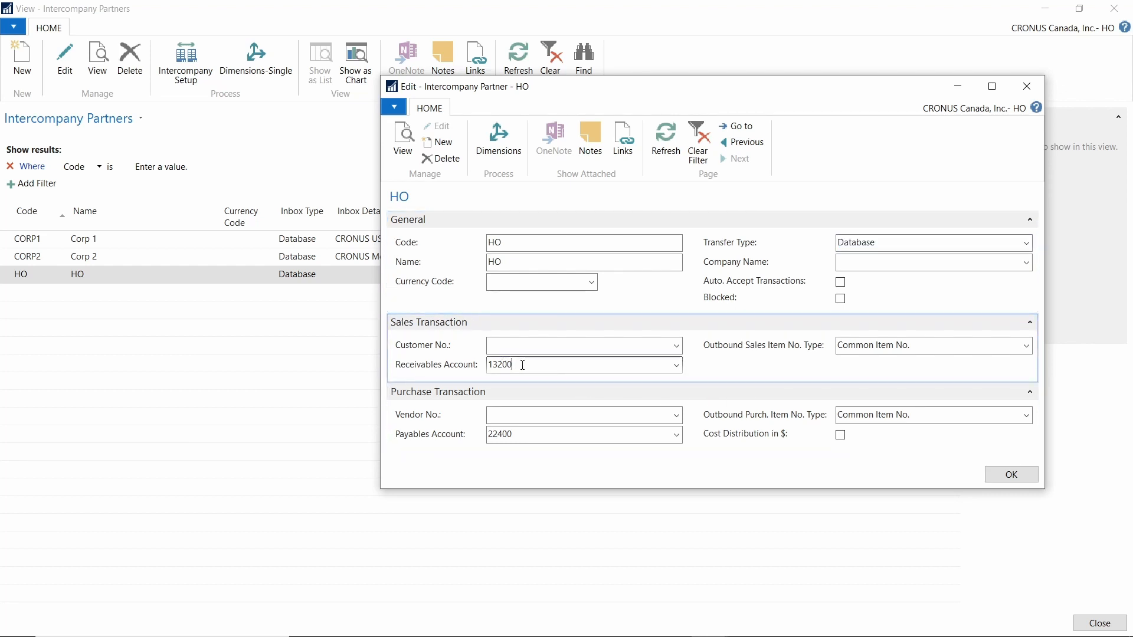
left_click_drag(516, 364, 400, 387)
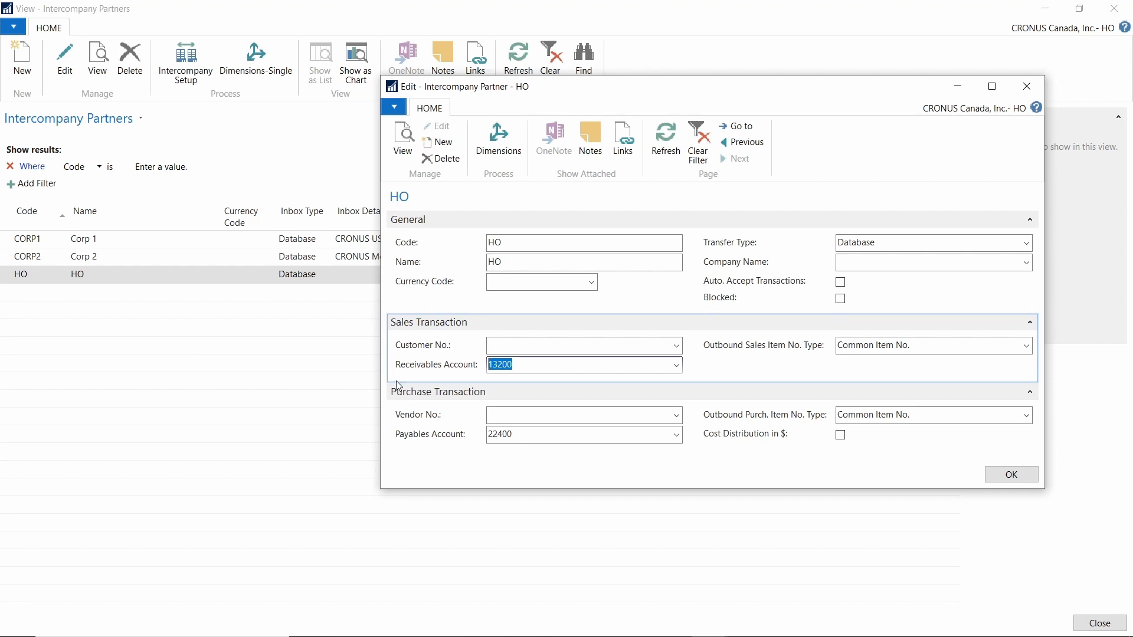
double_click(525, 435)
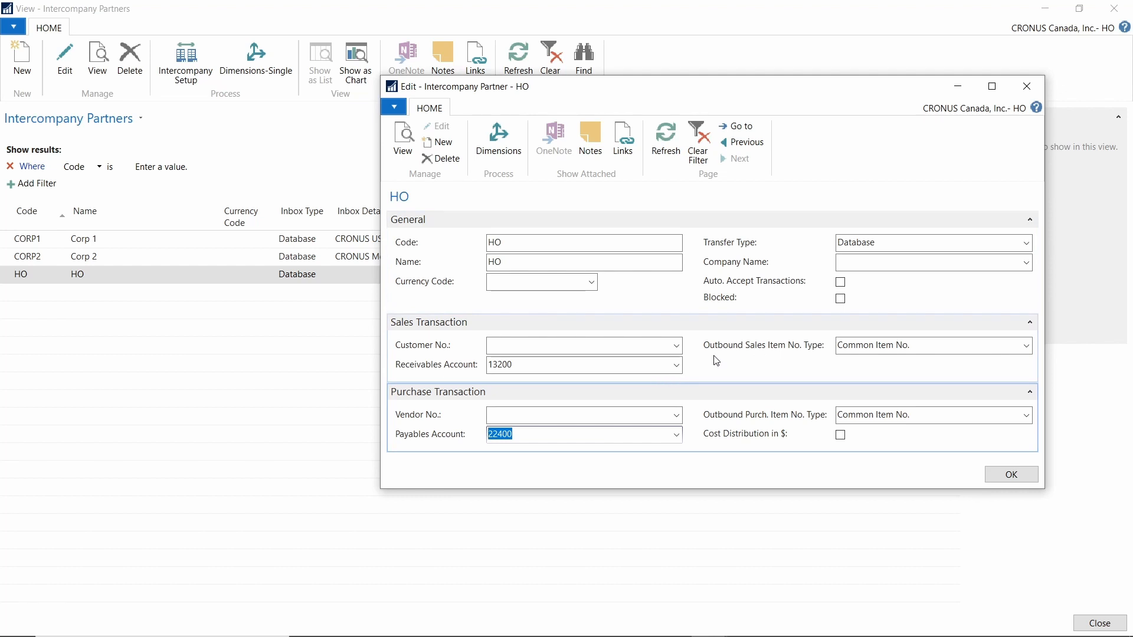
left_click(932, 345)
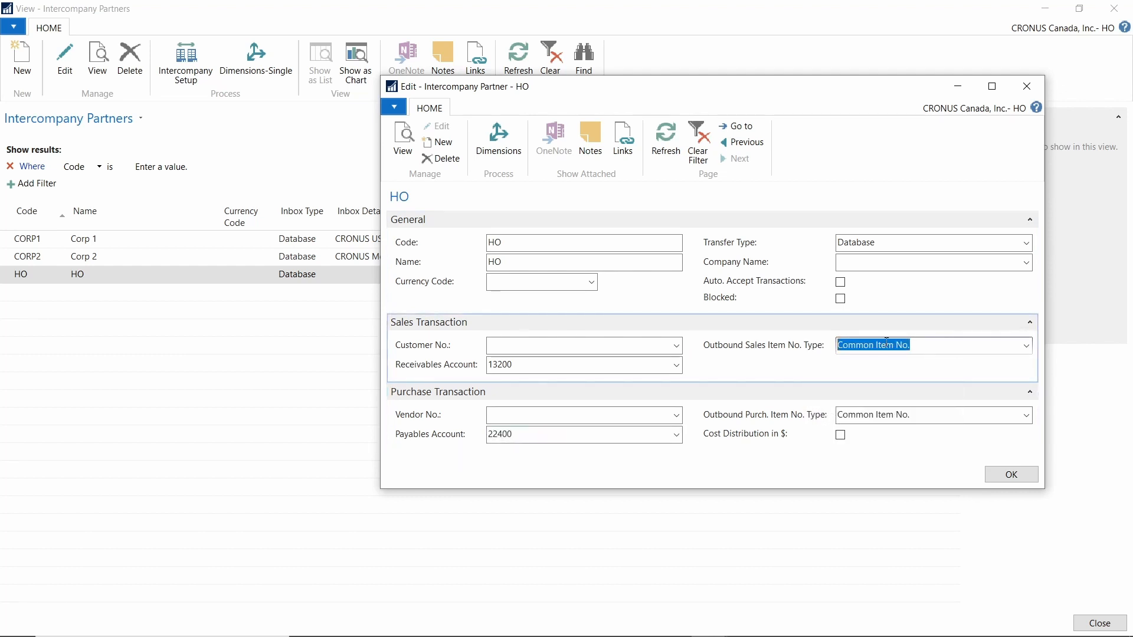
left_click(1003, 477)
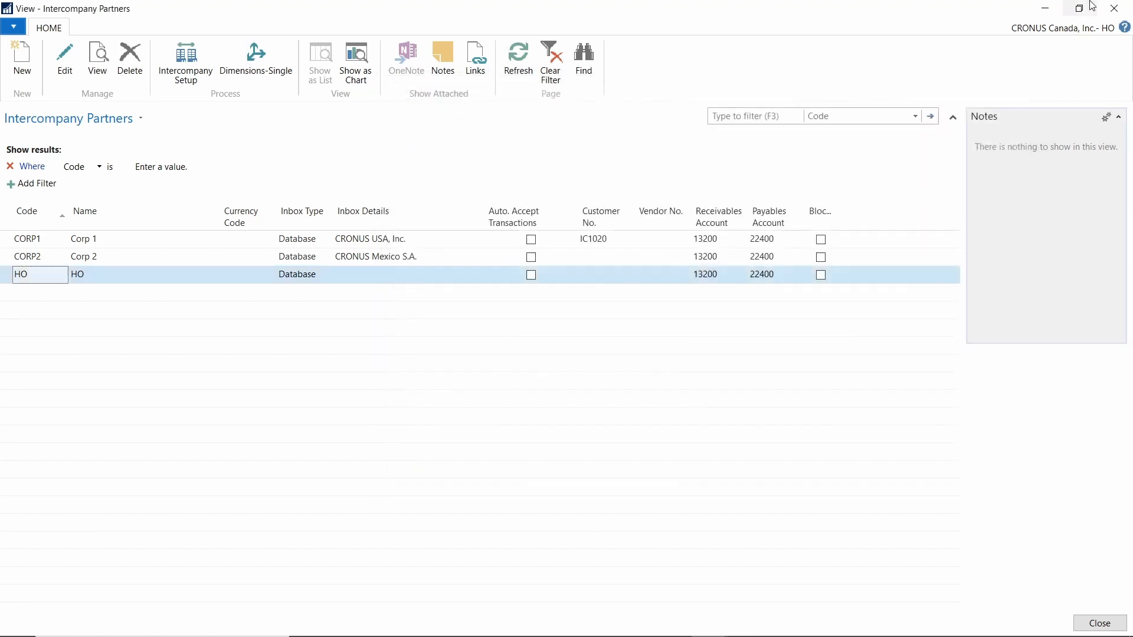
Step: Open the item card for Bicycle from the Items list, check its Common Item No. and close the card
left_click(1045, 9)
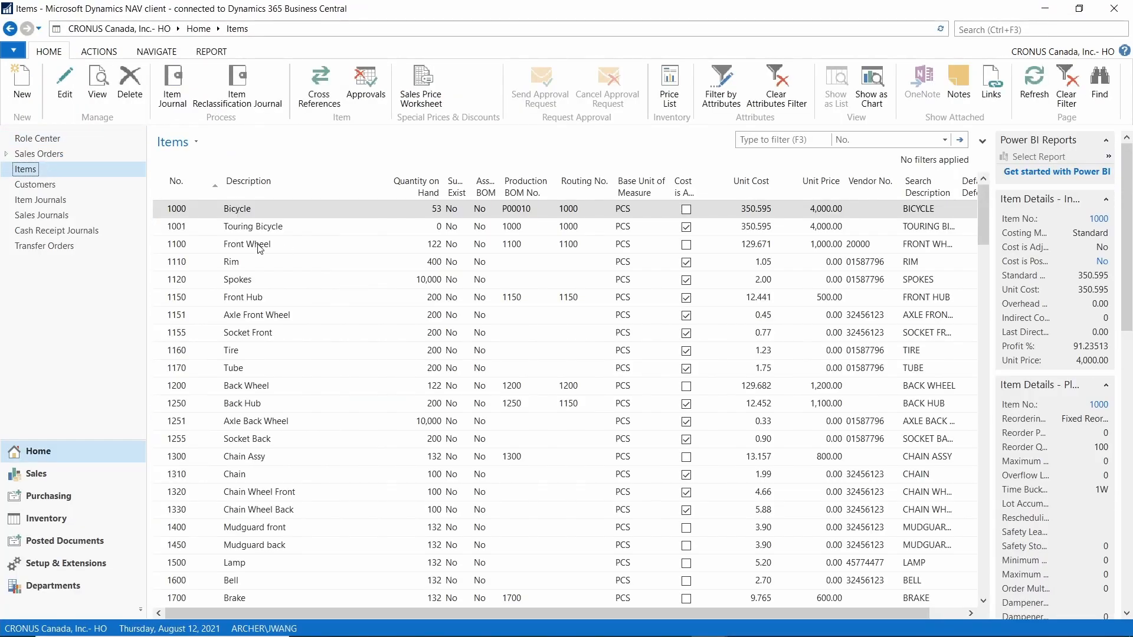
double_click(207, 210)
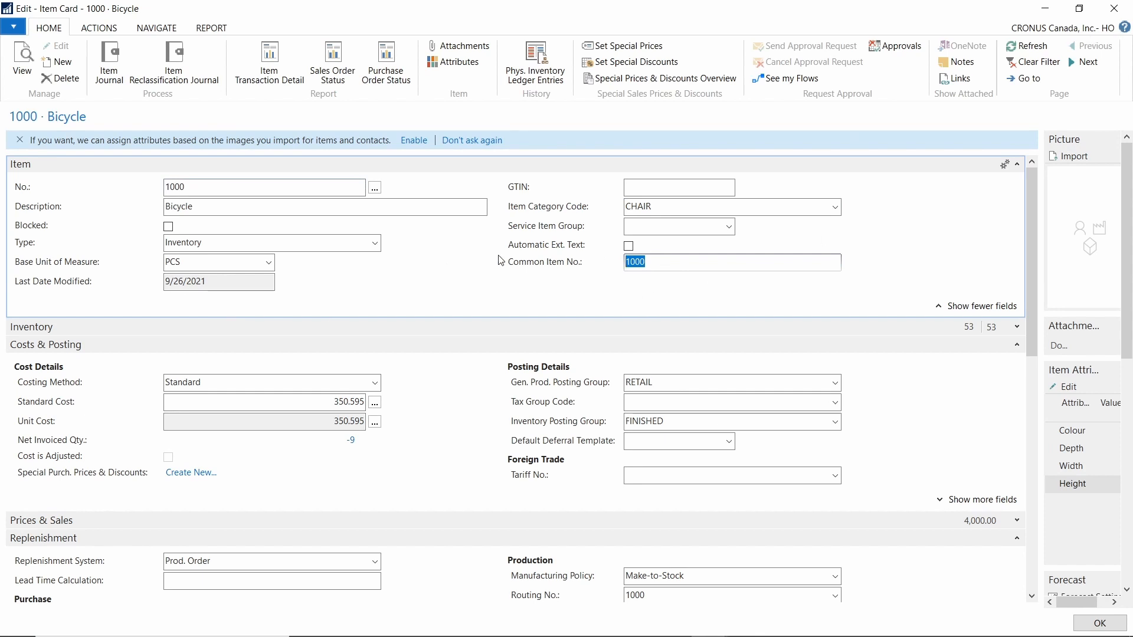
left_click(680, 266)
left_click(1114, 8)
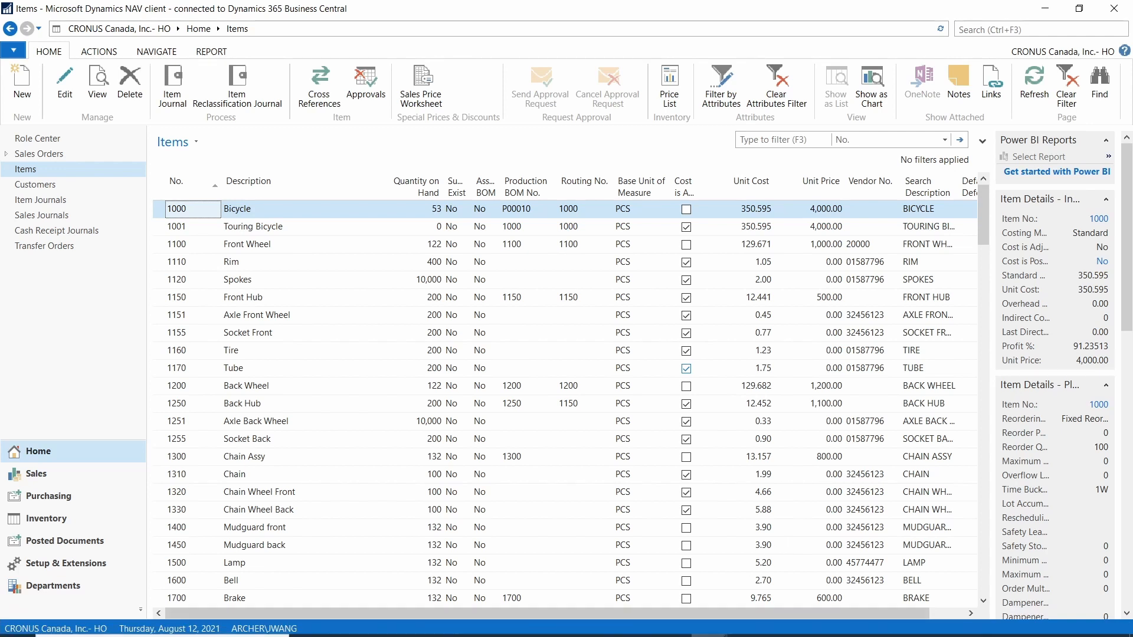
Step: Return to the Intercompany Partners list, open the CORP1 partner's card and check its Company Name
mouse_move(709, 621)
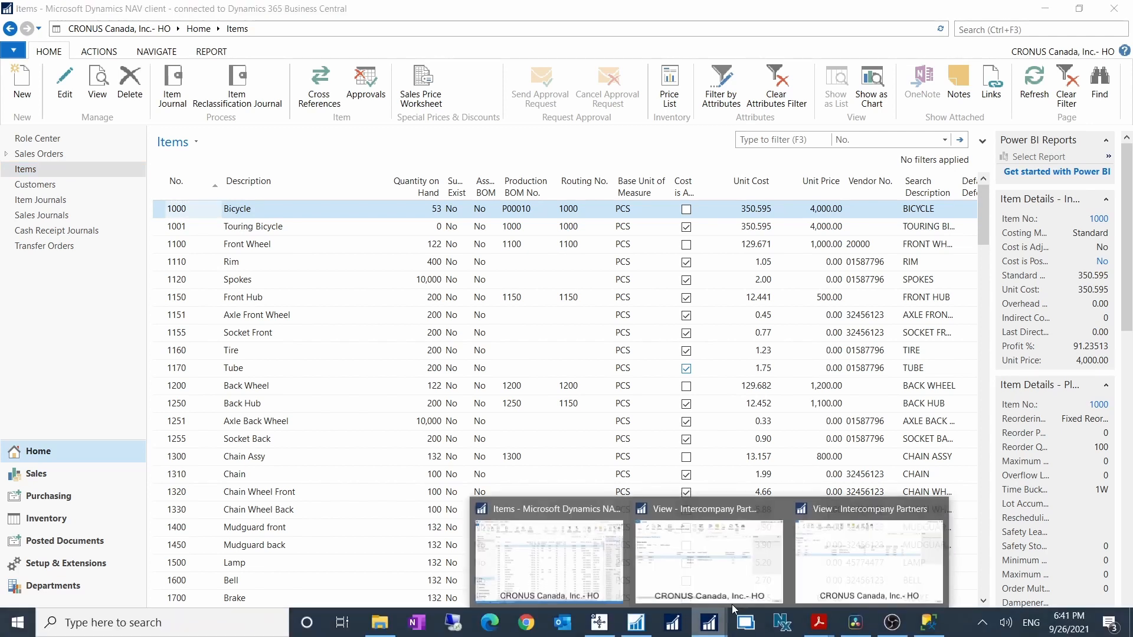
left_click(847, 575)
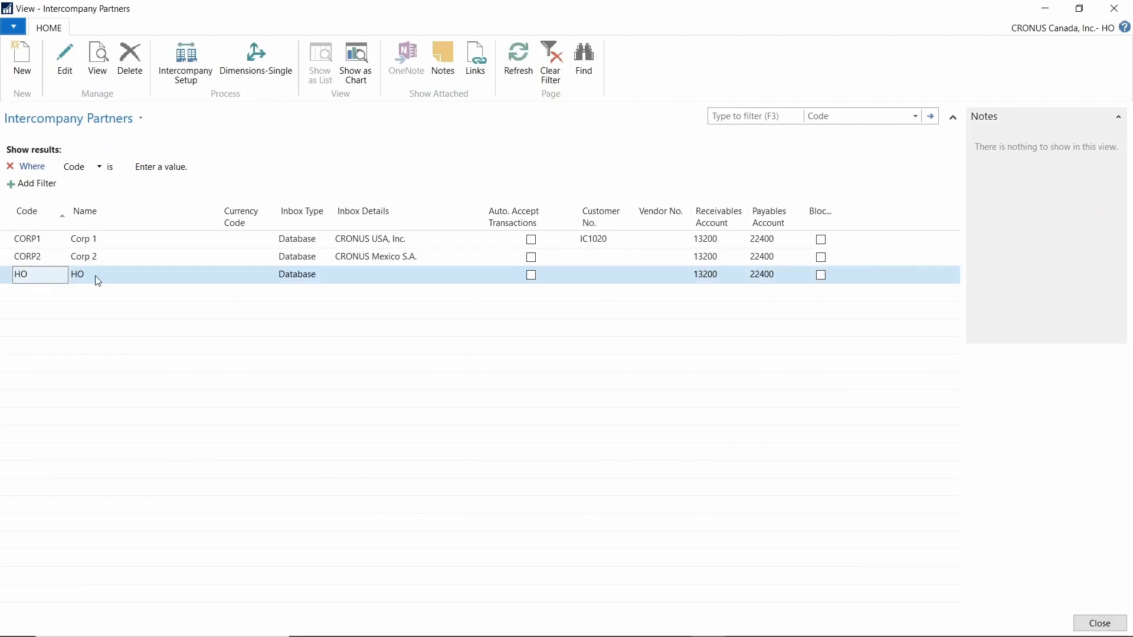
left_click(40, 239)
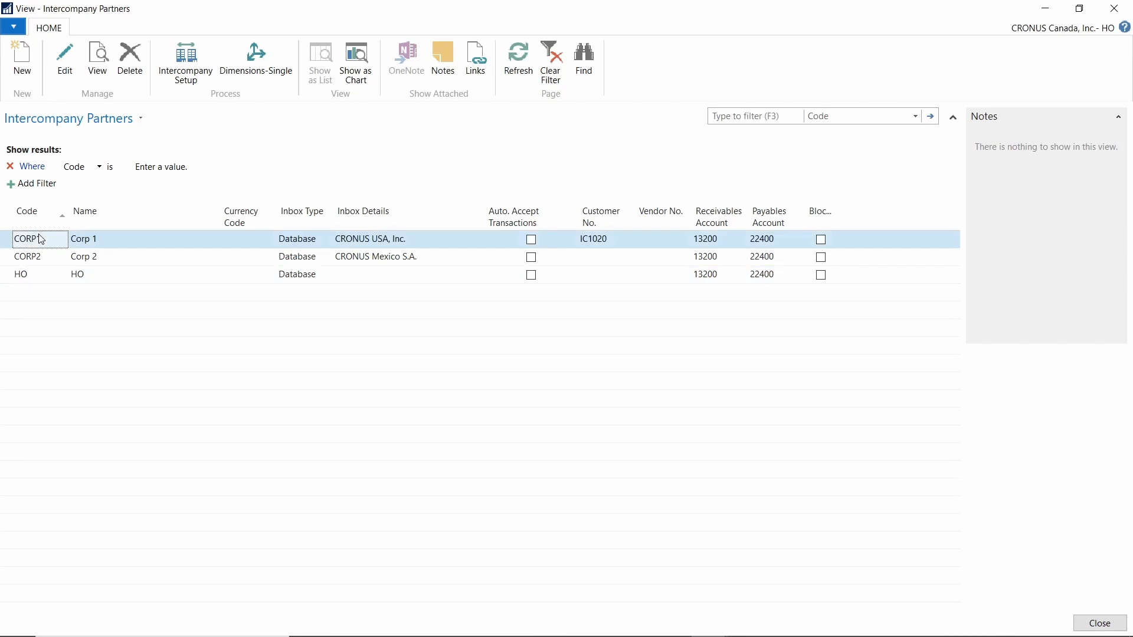
double_click(52, 242)
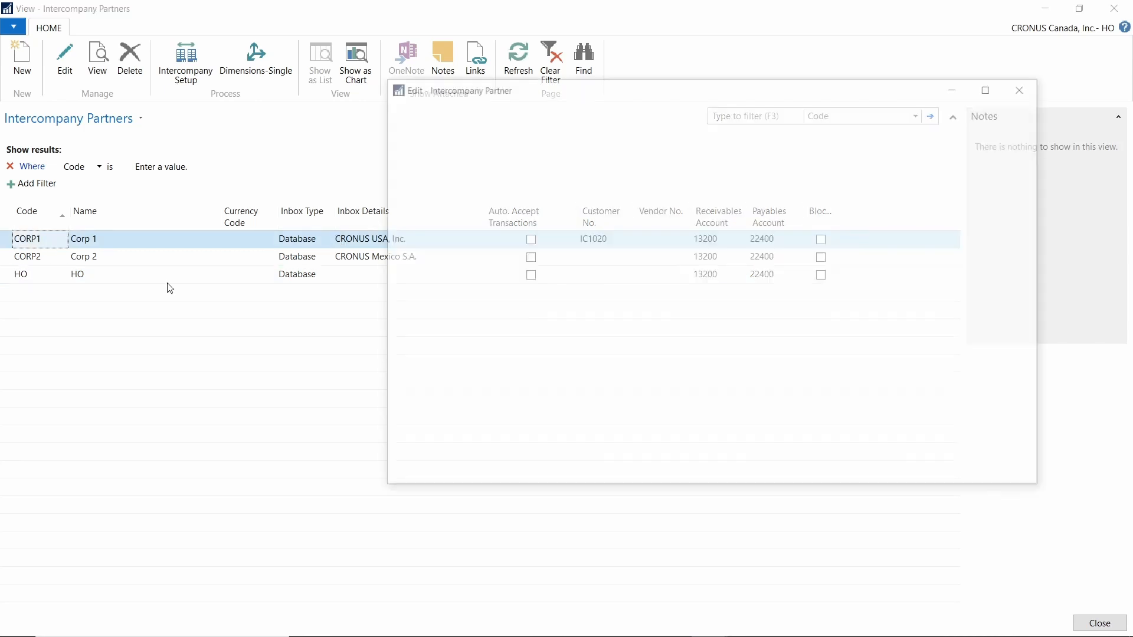
left_click(930, 264)
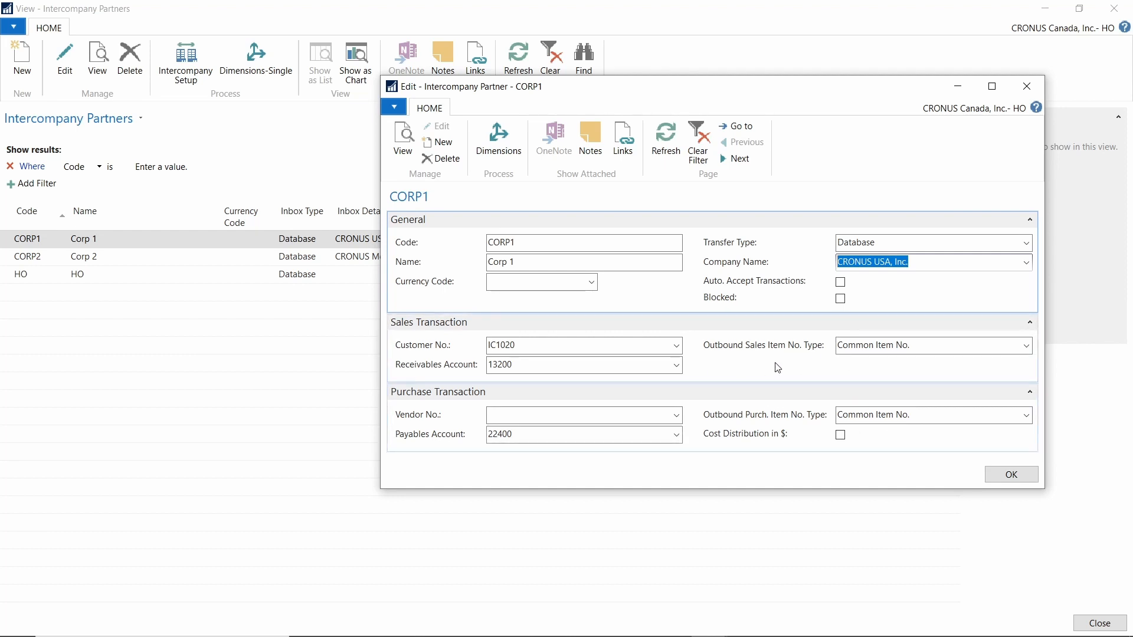
Step: Check the CORP1 partner's Outbound Sales Item No. Type and Outbound Purch. Item No. Type, and close the card
left_click(852, 346)
key("Tab")
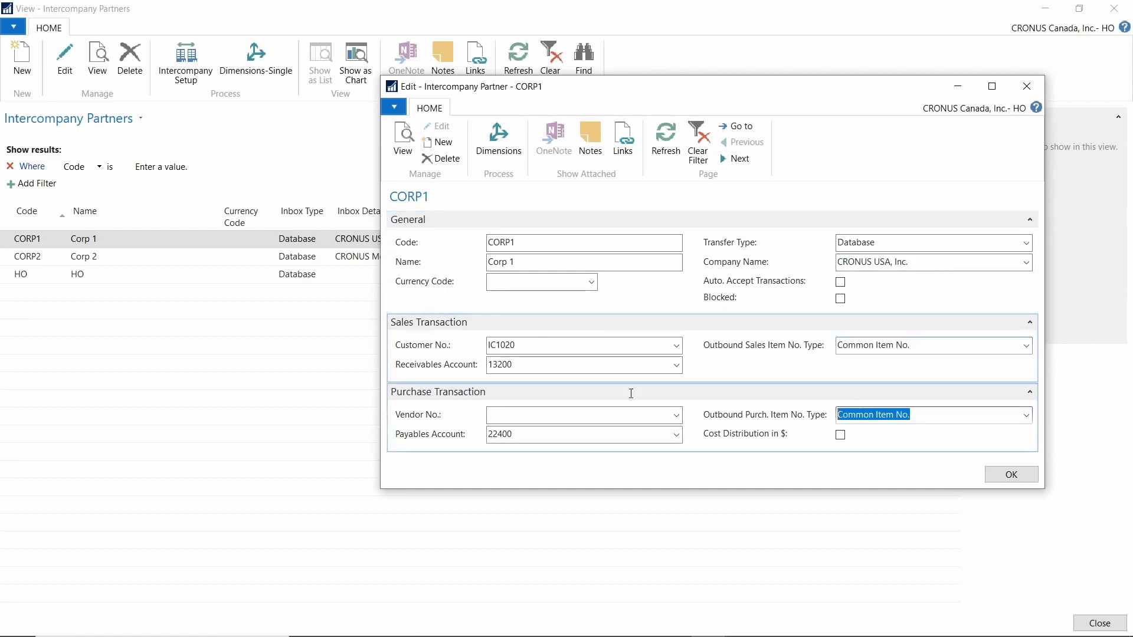
left_click(1011, 477)
Step: Open the CORP2 partner's card, check its Company Name, and close both the card and the Intercompany Partners list
double_click(102, 263)
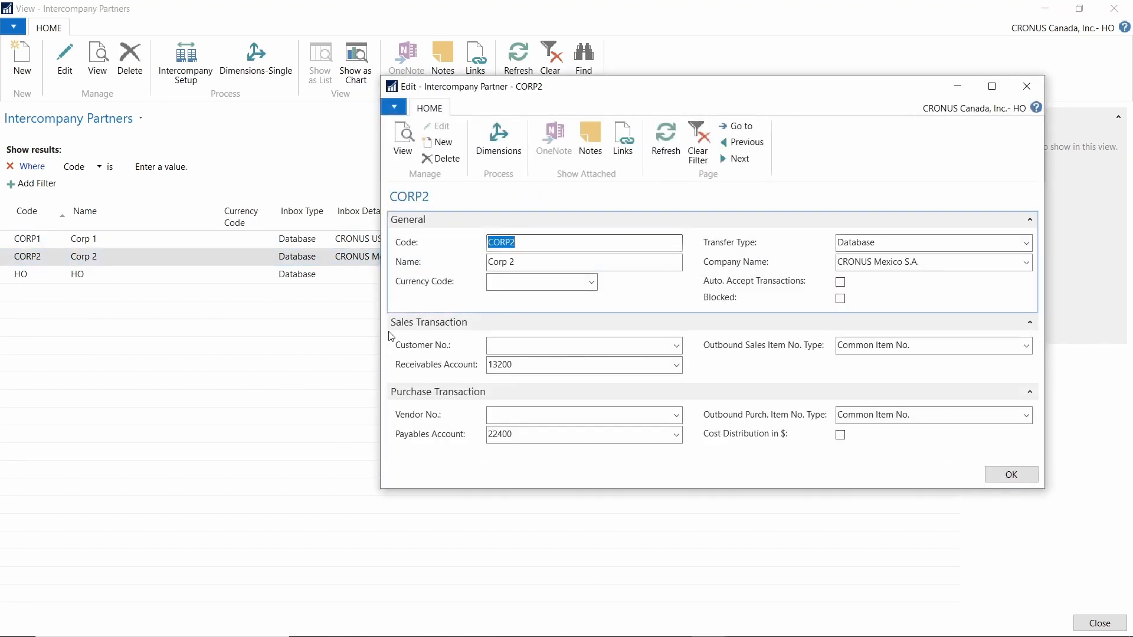
left_click(923, 262)
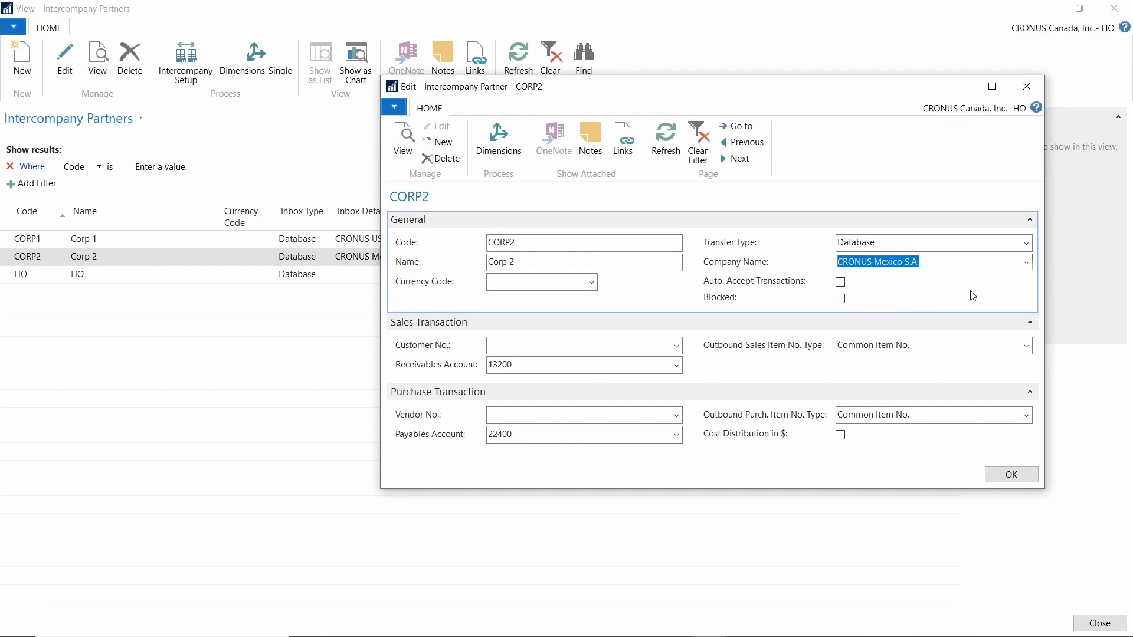
left_click(1007, 474)
left_click(1100, 622)
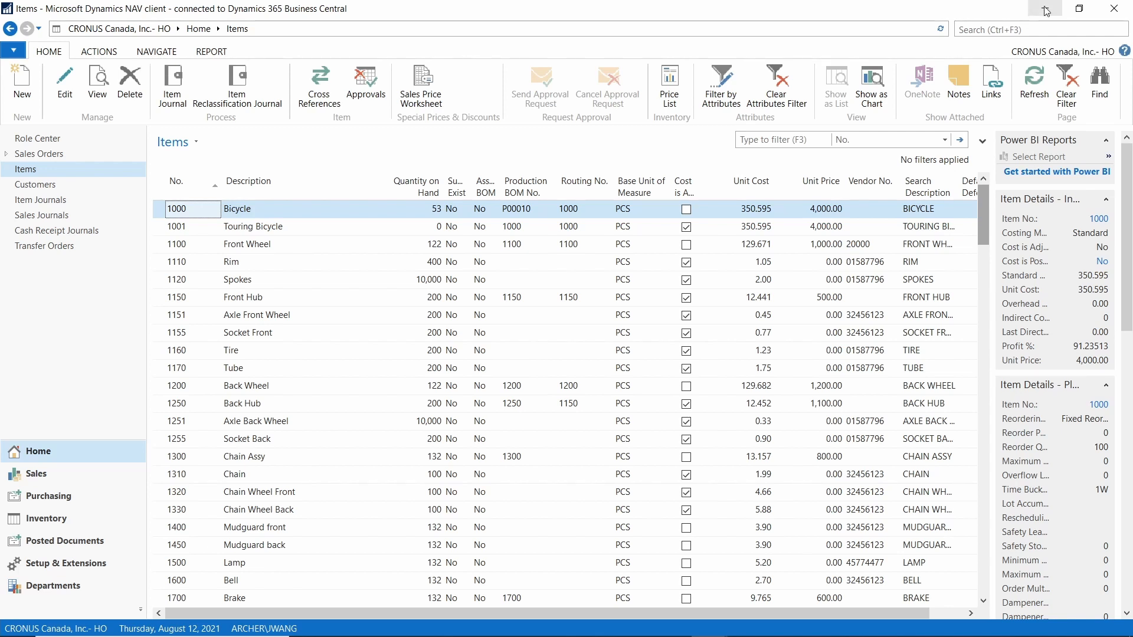
Step: Open Company Information, check the IC Partner Code and IC Inbox Type under Communication, and close the page
left_click(1033, 30)
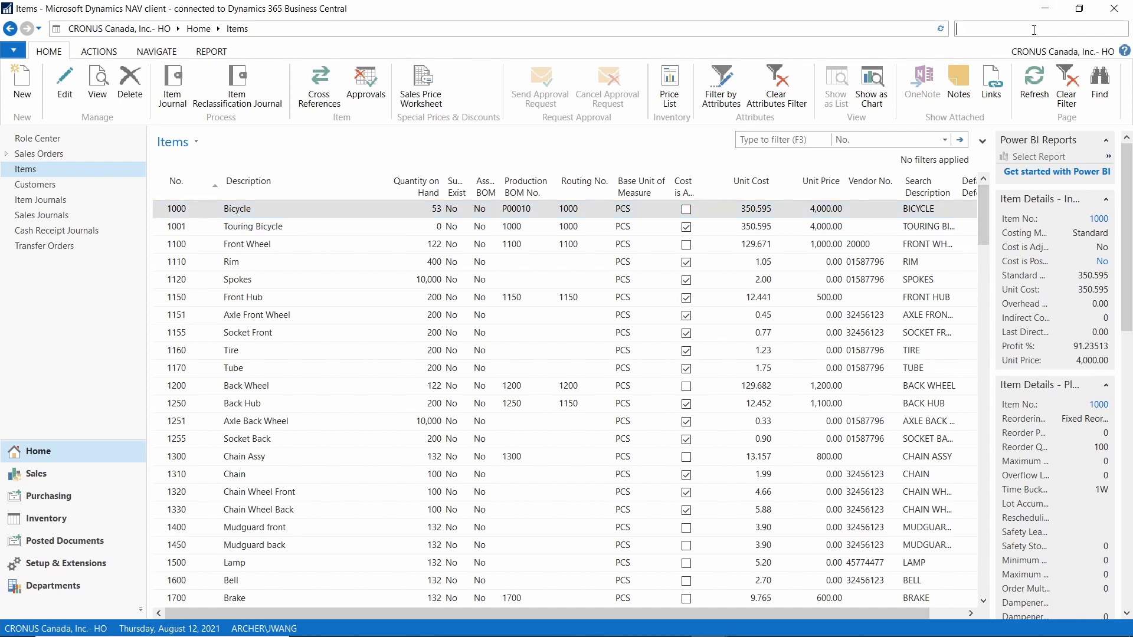
type("company info")
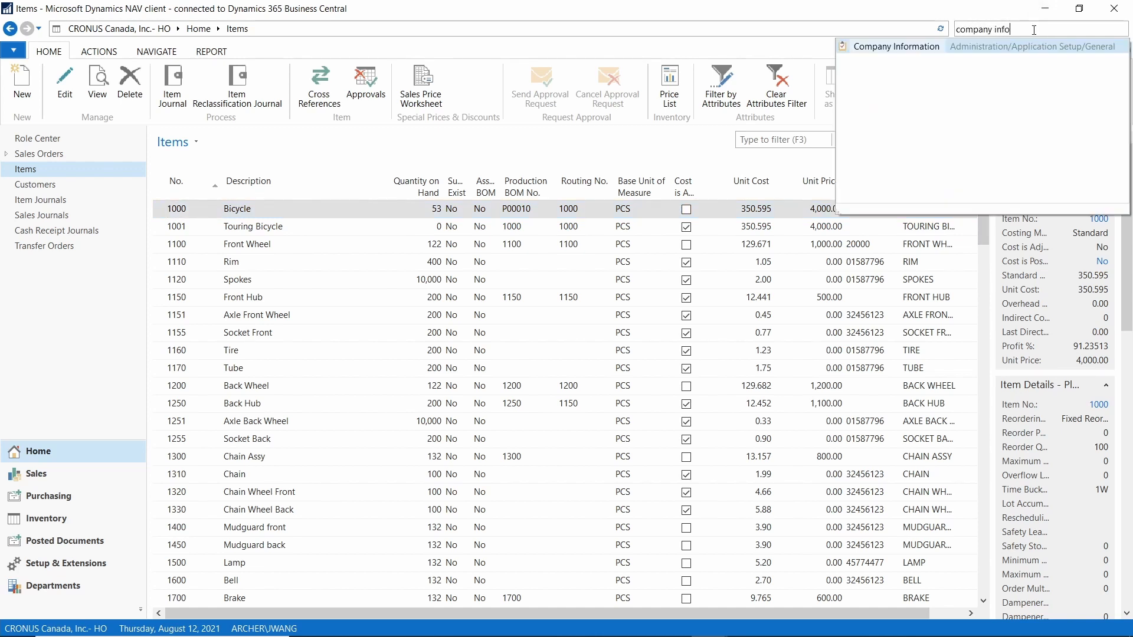
key("Return")
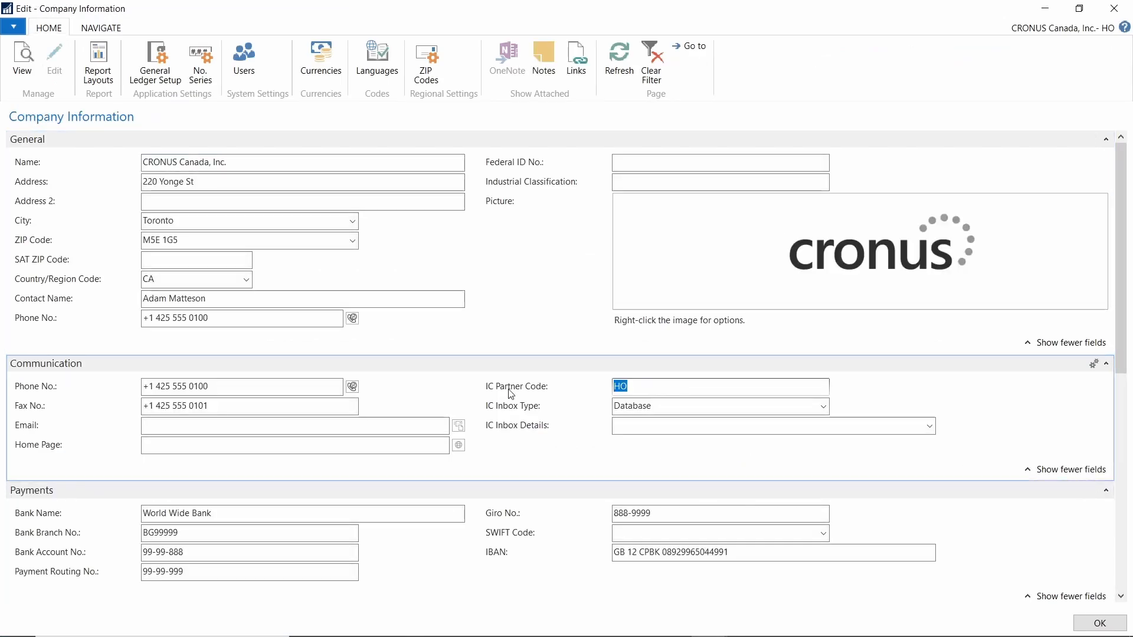
left_click(635, 385)
left_click_drag(648, 388, 505, 387)
left_click(660, 406)
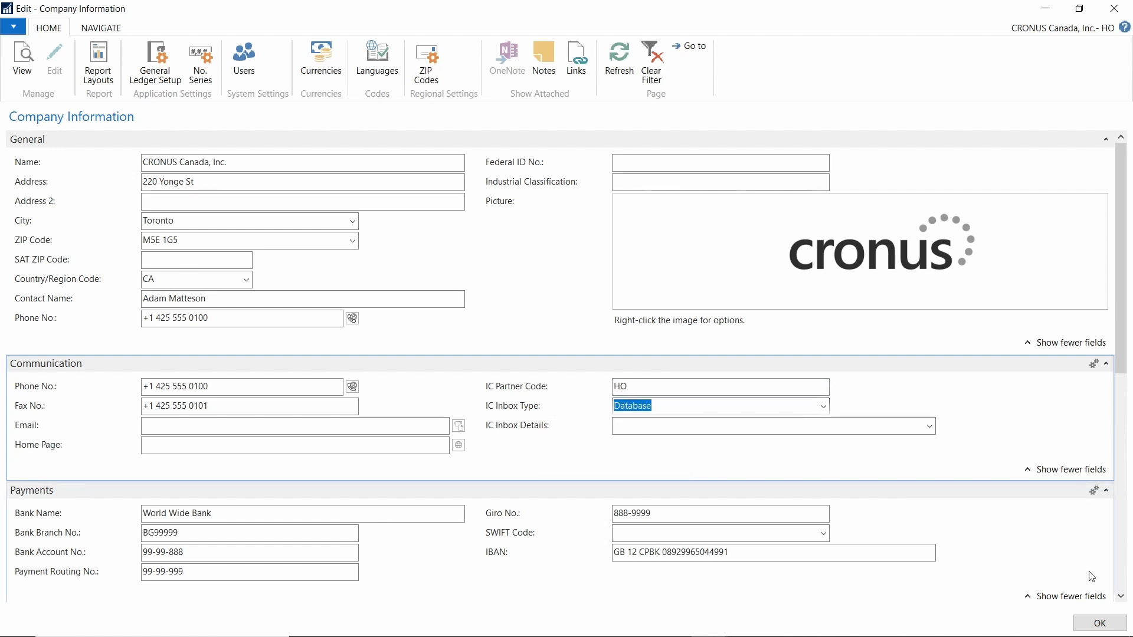
left_click(1103, 632)
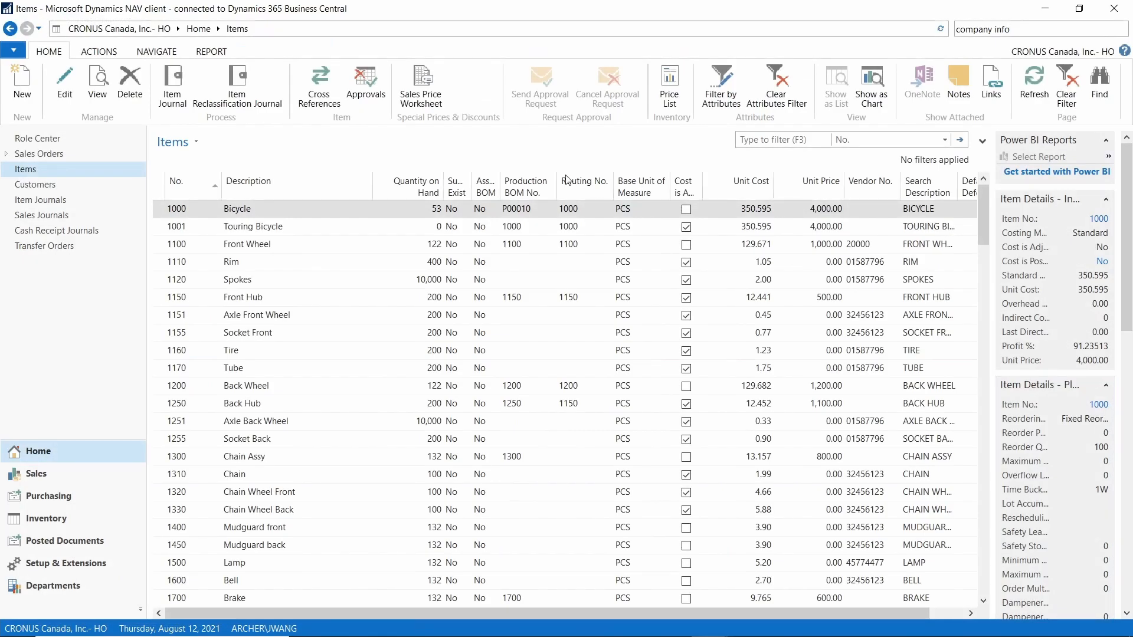
Step: Open the Customers list and filter it by customer numbers matching IC*
left_click(84, 187)
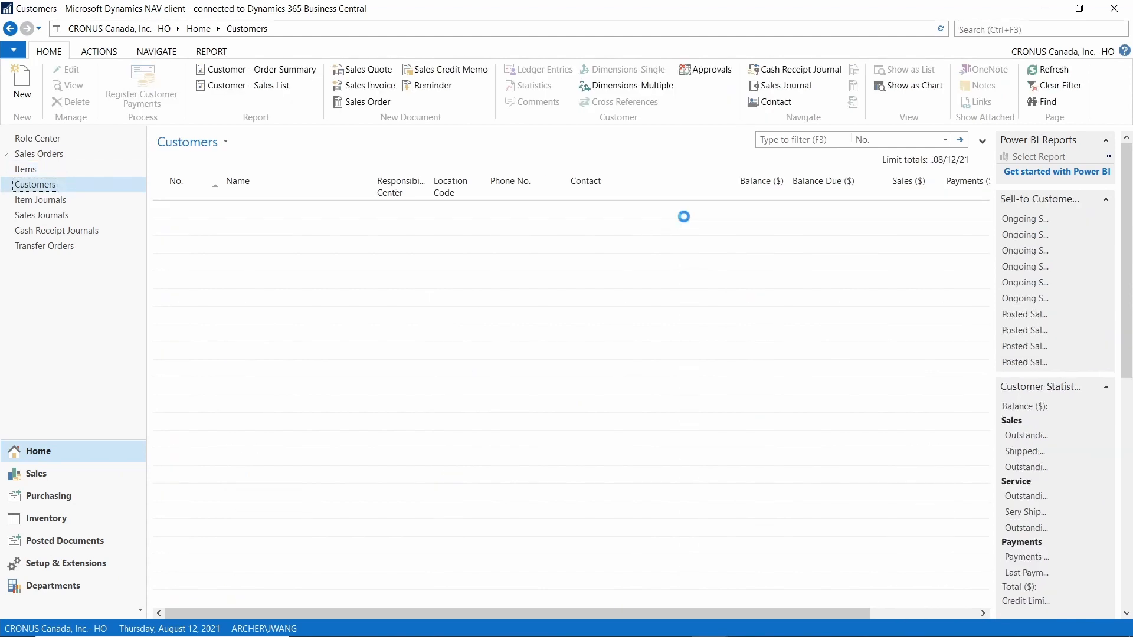
left_click(777, 142)
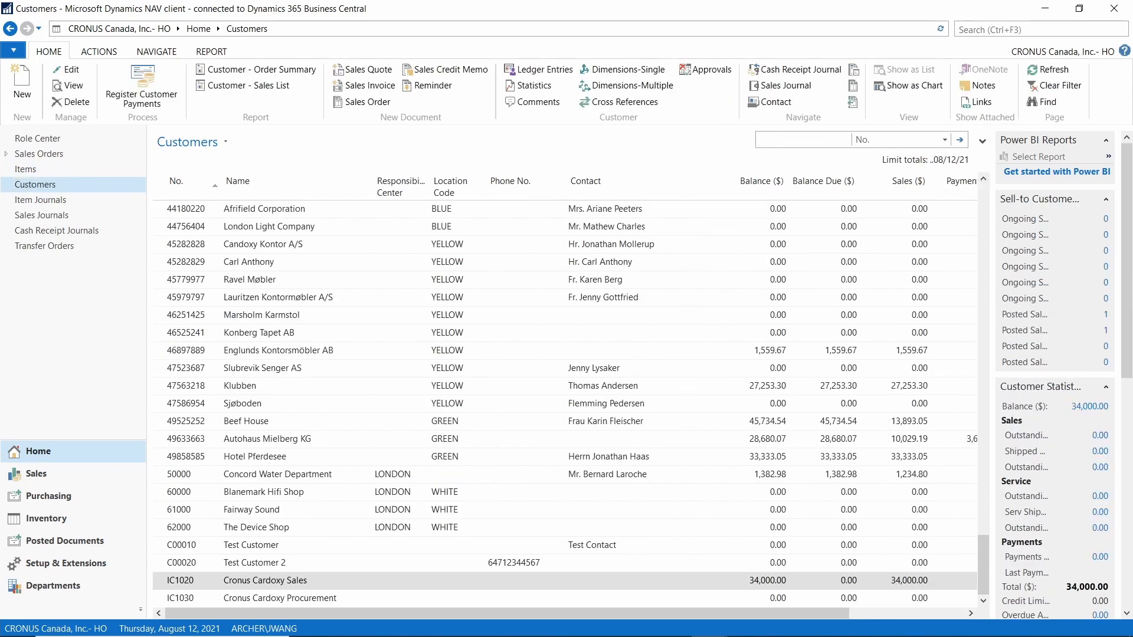
key("Return")
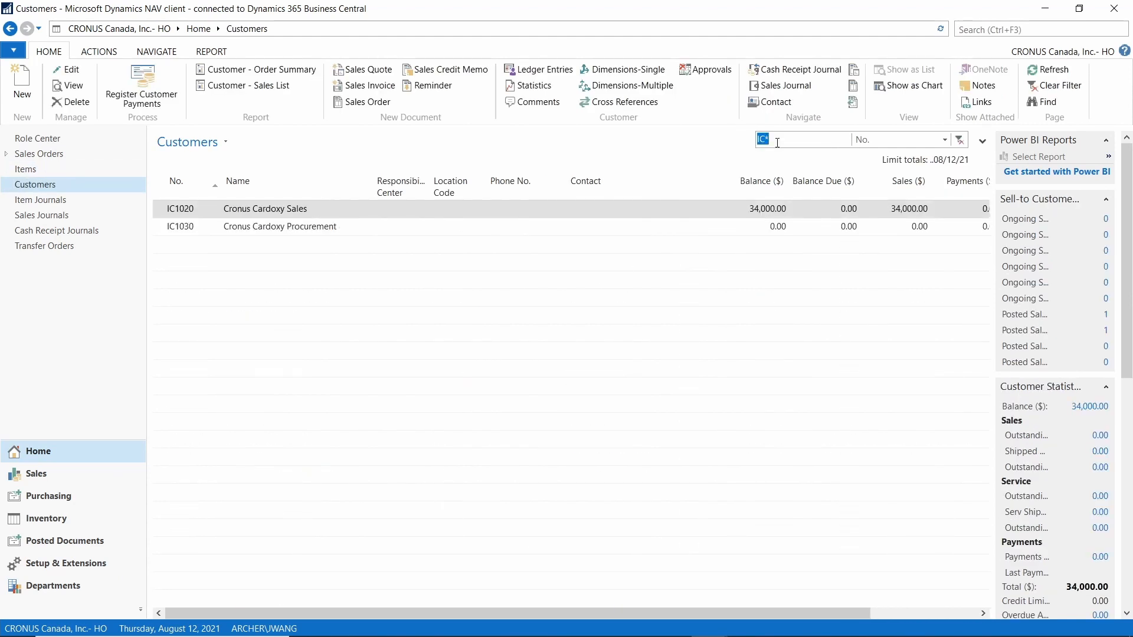
Step: Open the customer card for Cronus Cardoxy Sales, check its IC Partner Code and close the card
left_click(192, 211)
key("ctrl+shift+e")
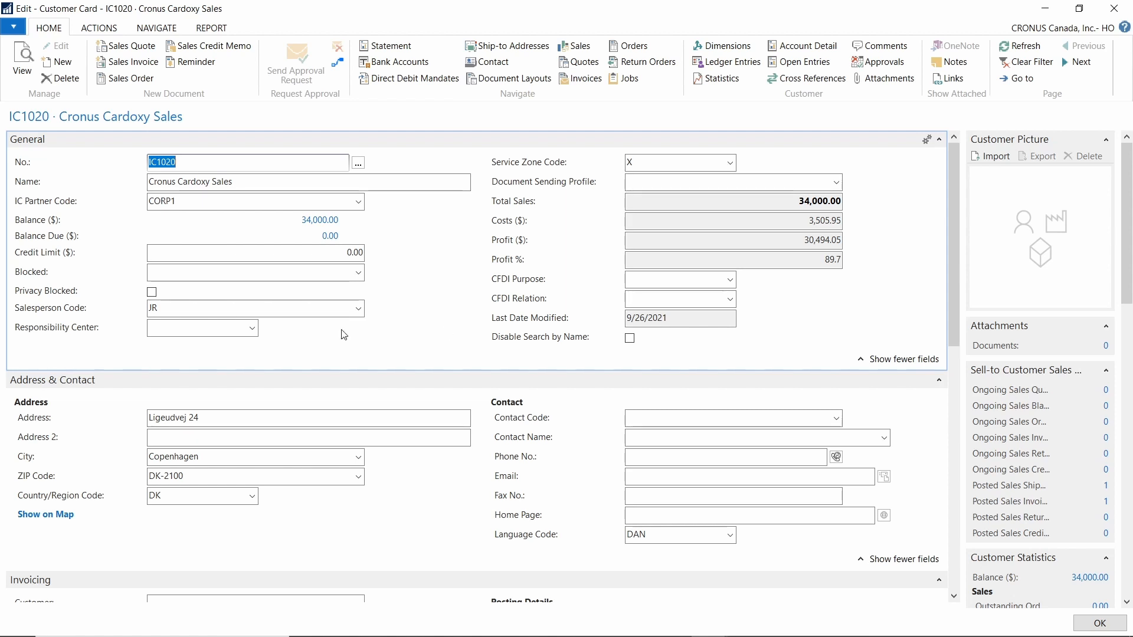
left_click(45, 204)
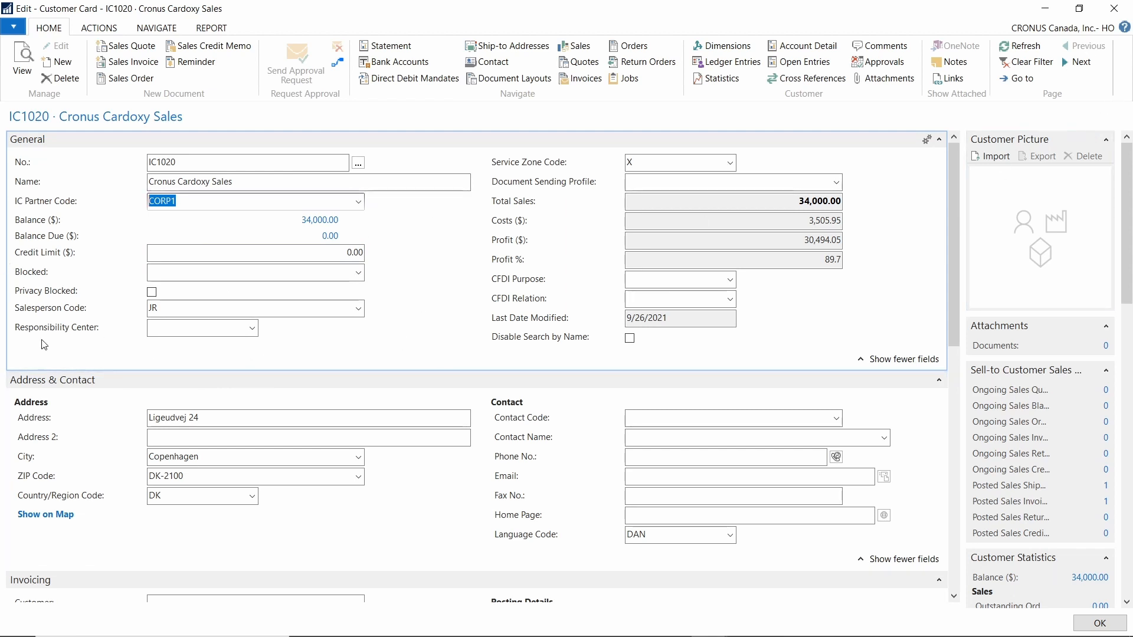
left_click(1116, 13)
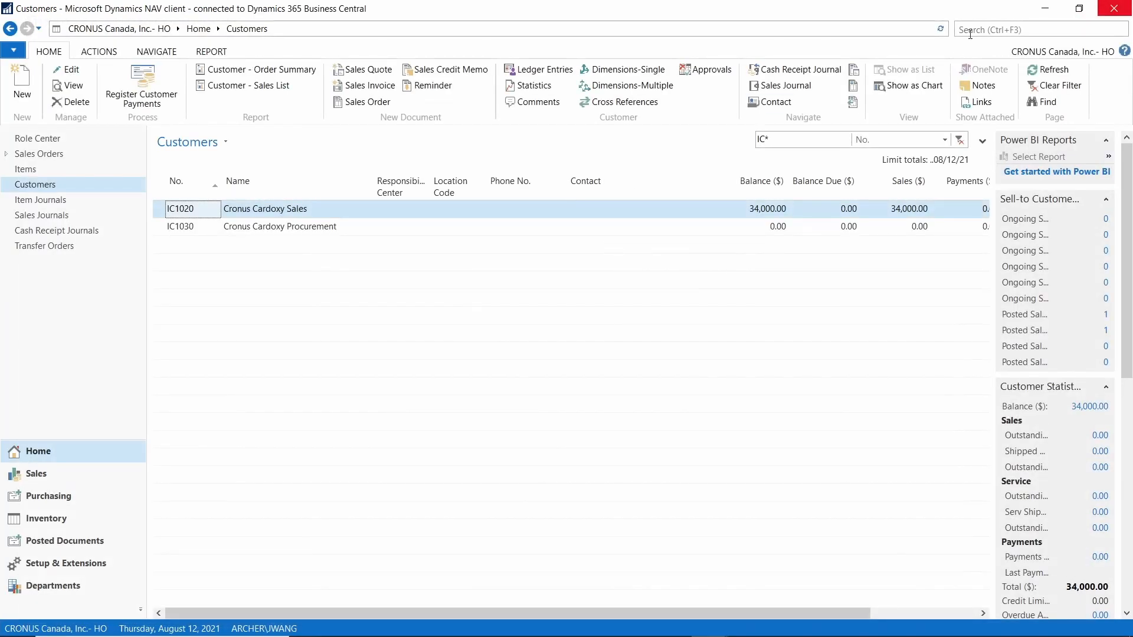
Step: Search for vendors and open the Vendors list under Purchasing
left_click(970, 32)
type("vebdirs")
key("BackSpace")
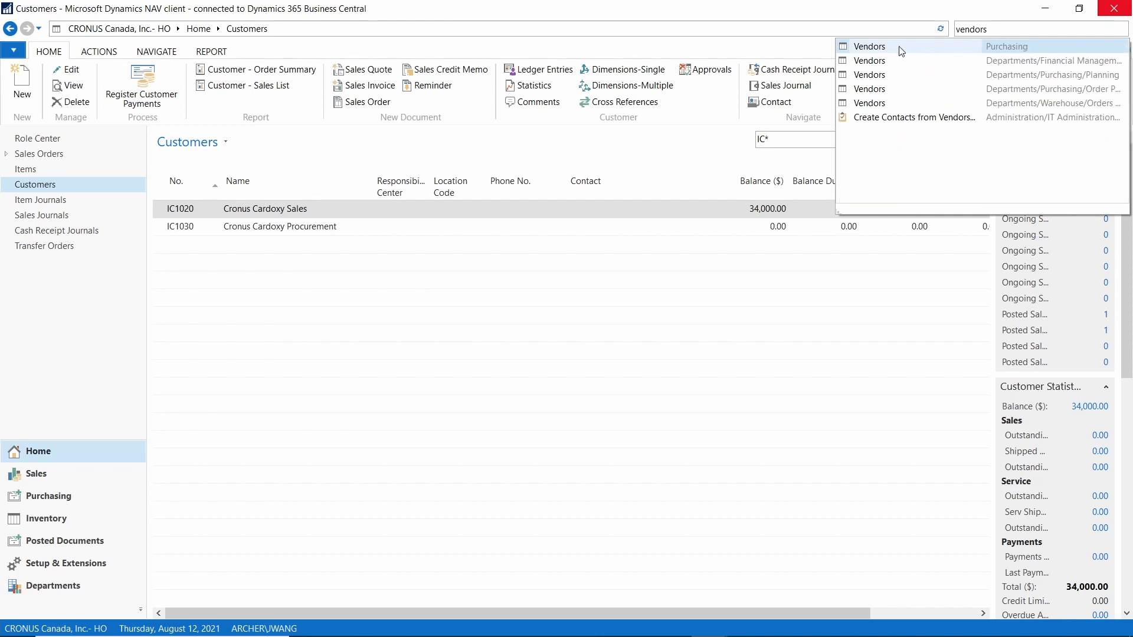
key("Return")
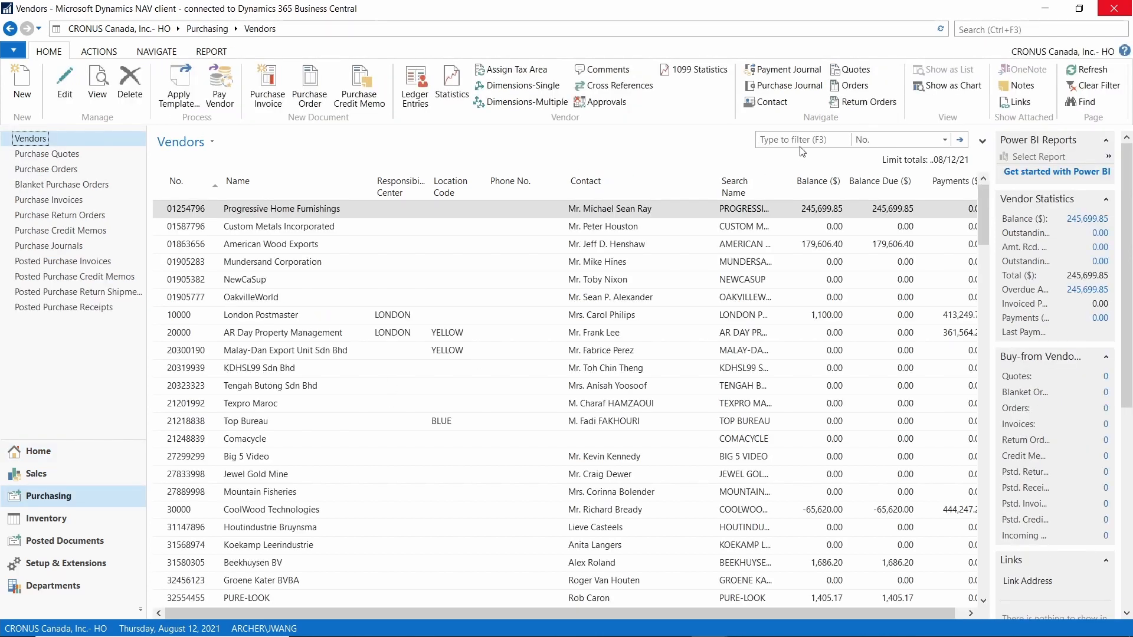
Step: Filter the Vendors list by numbers matching IC*, and clear the filter after viewing the intercompany vendors
type("IC")
key("Return")
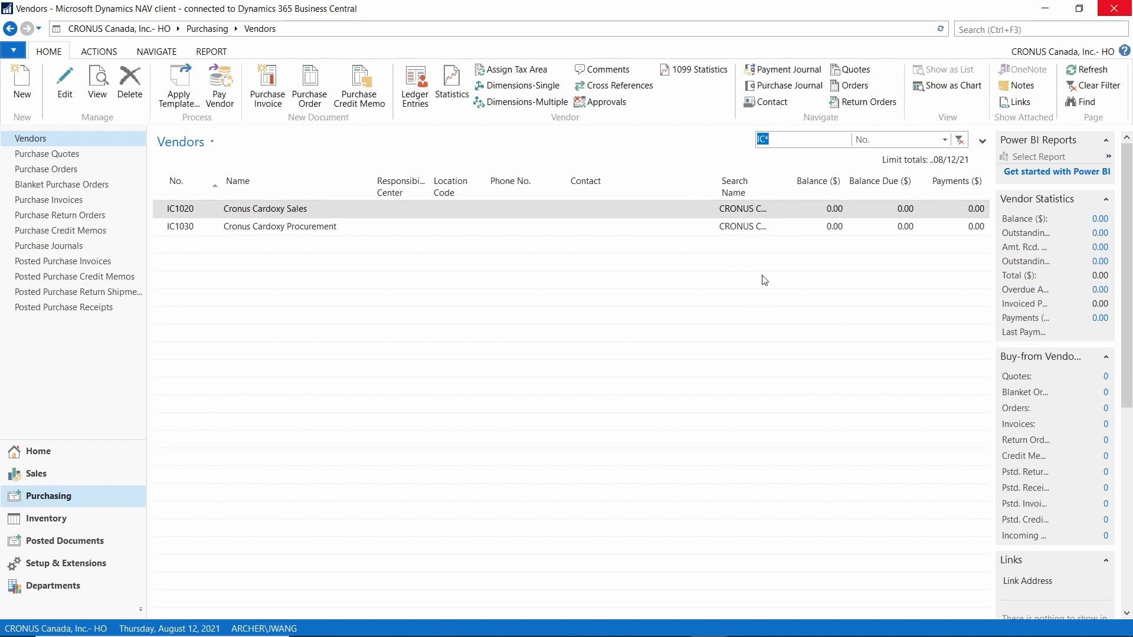
key("BackSpace")
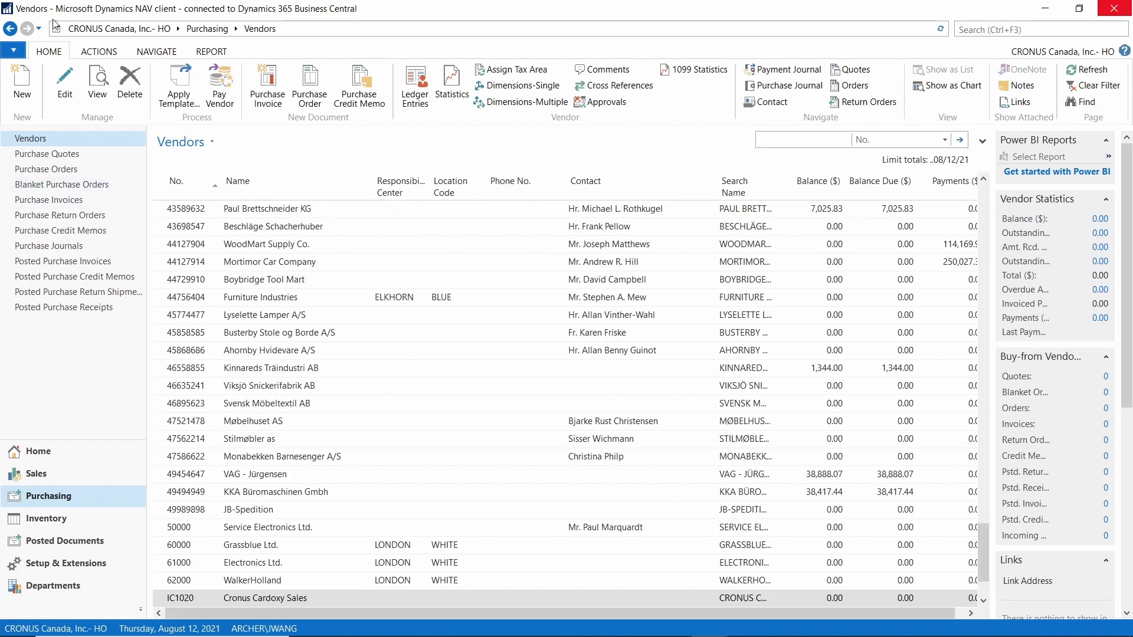
Step: Switch the active company to CRONUS USA, Inc
left_click(22, 51)
left_click(42, 218)
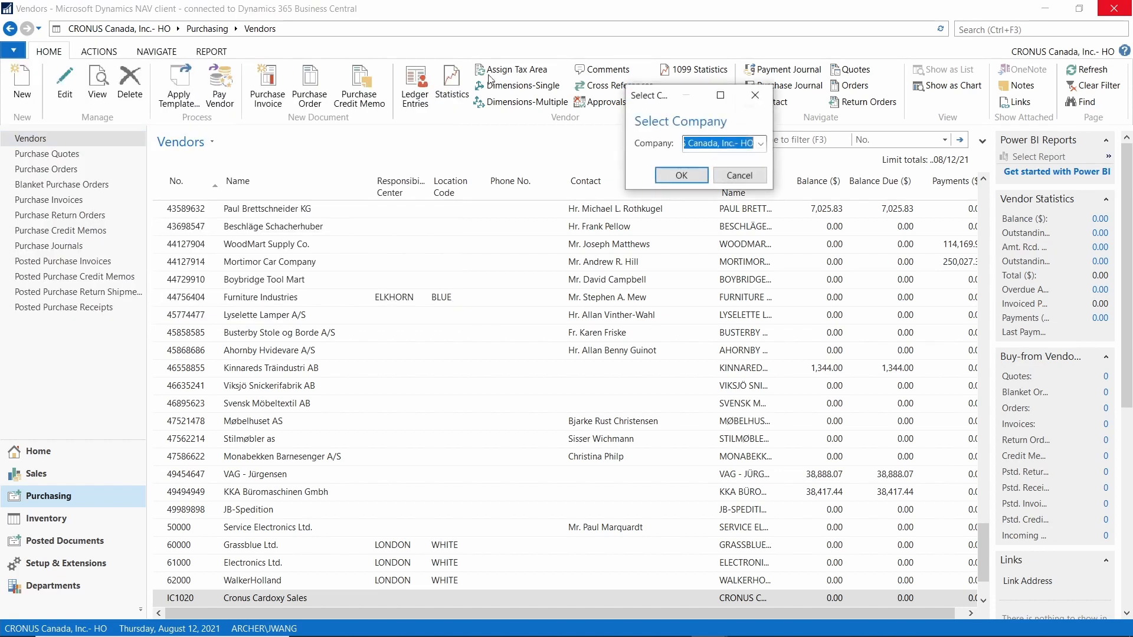
left_click(762, 144)
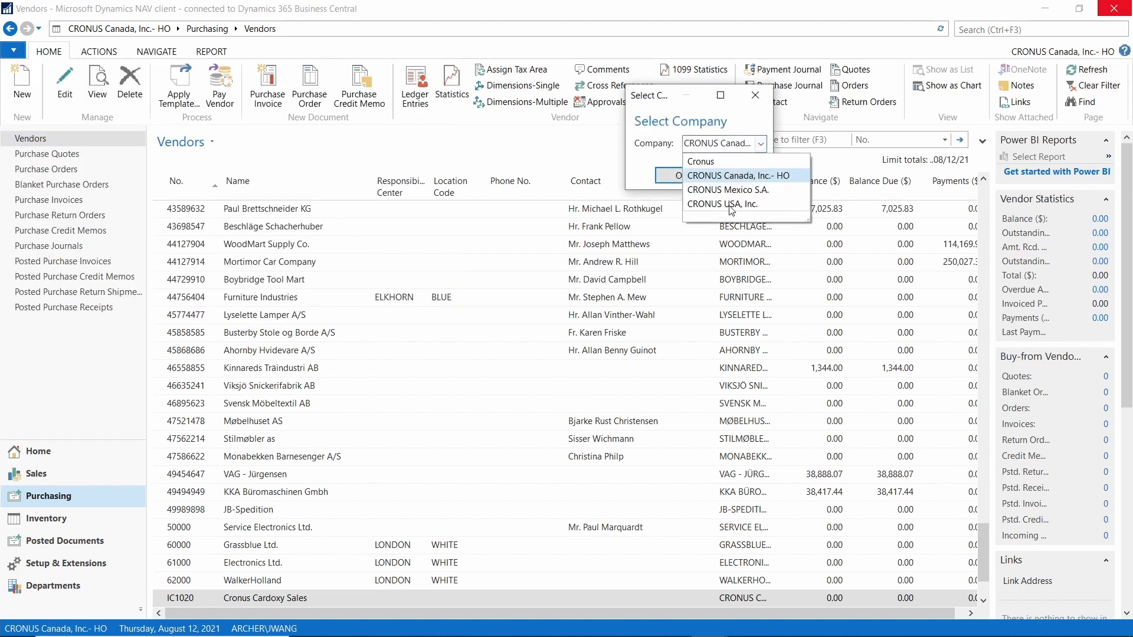
left_click(731, 204)
key("Return")
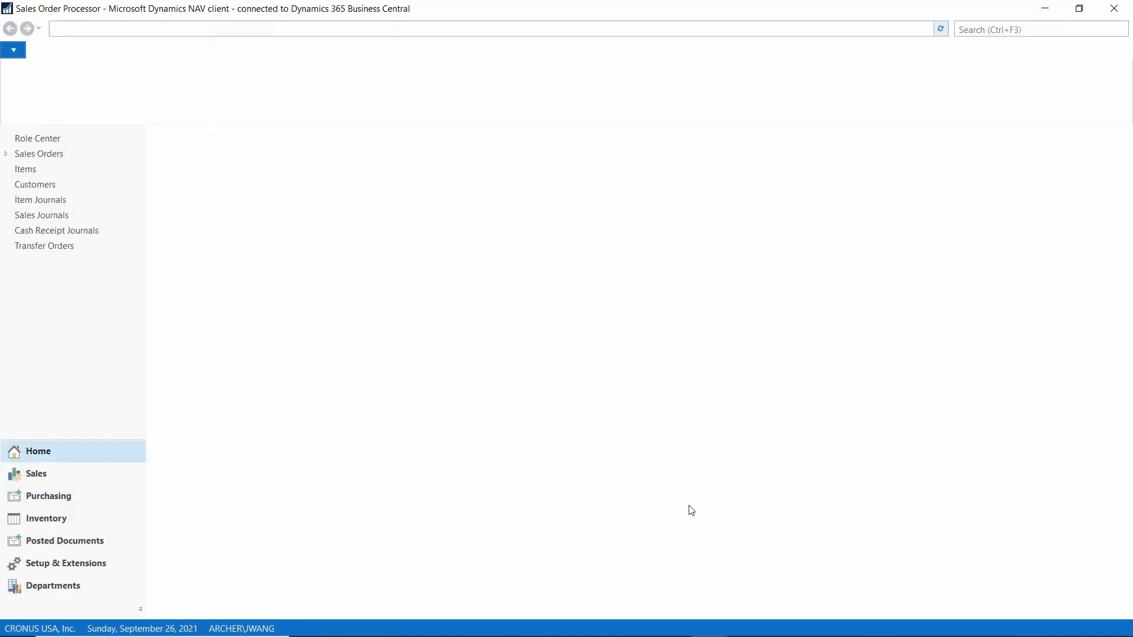
Step: Search for the Intercompany Partners list in CRONUS USA, Inc., open it and maximize its window
left_click(977, 30)
type("ut")
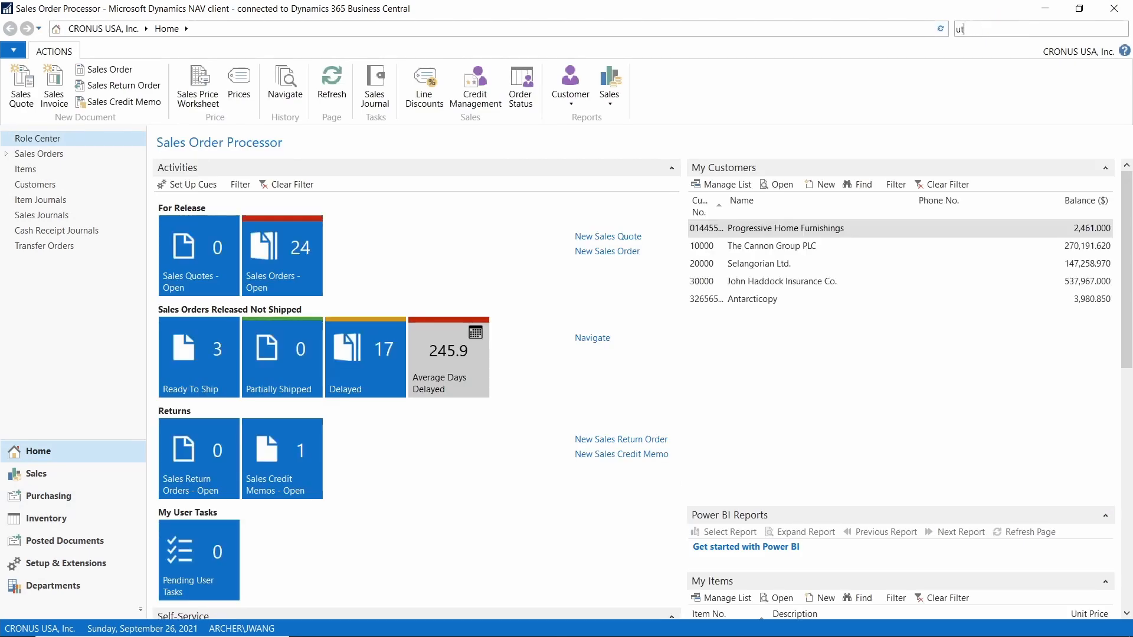
type("eibter")
type("company par")
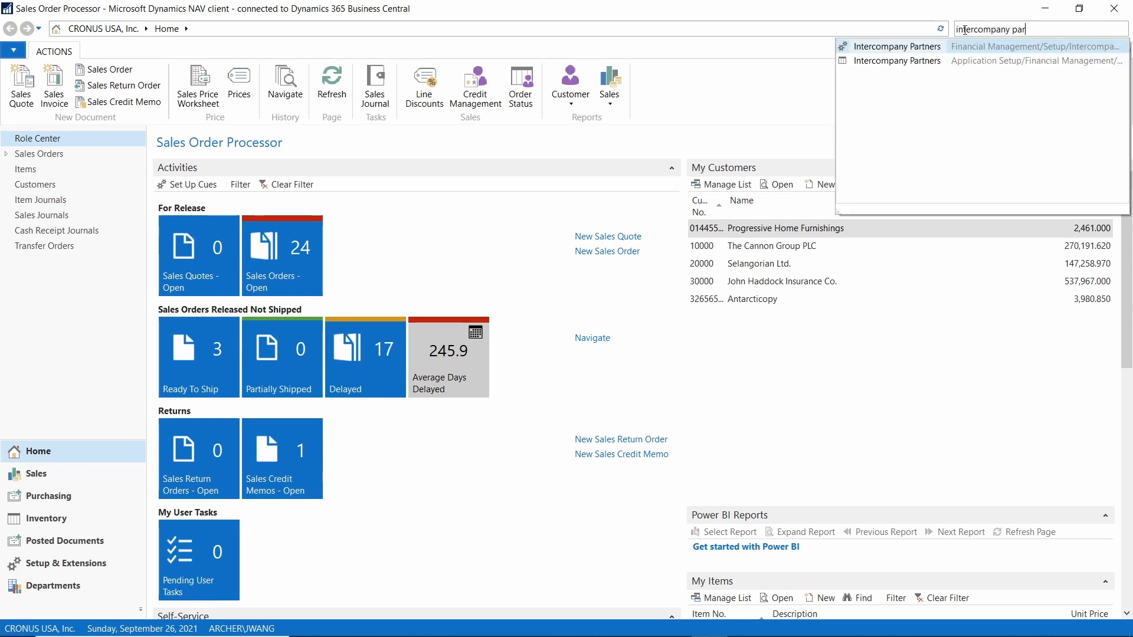
key("Down")
key("Return")
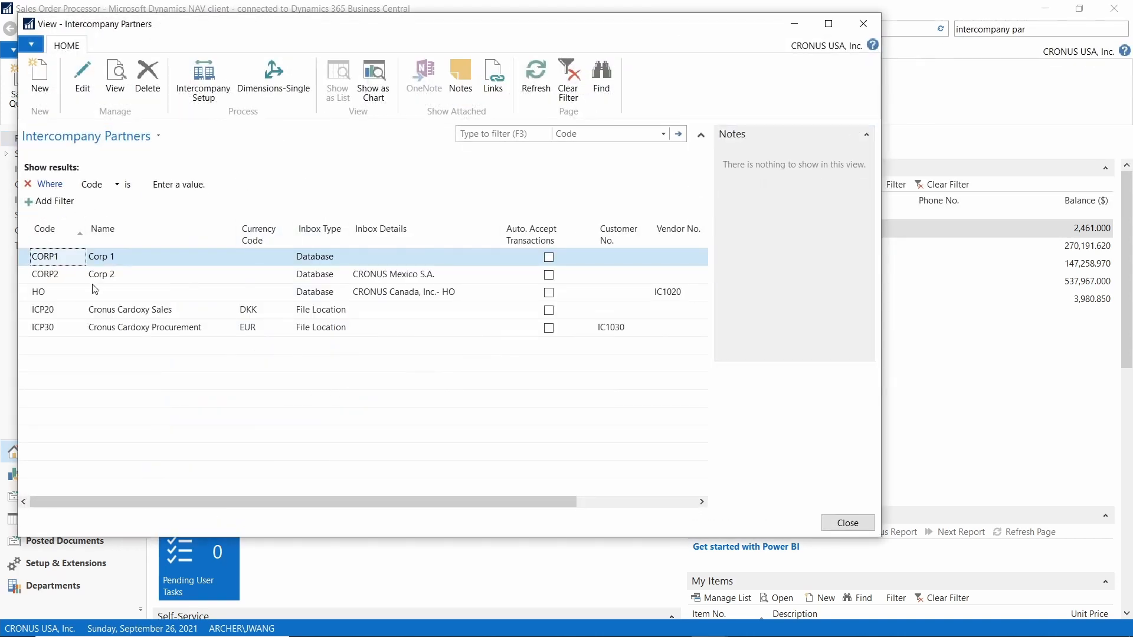
left_click(829, 24)
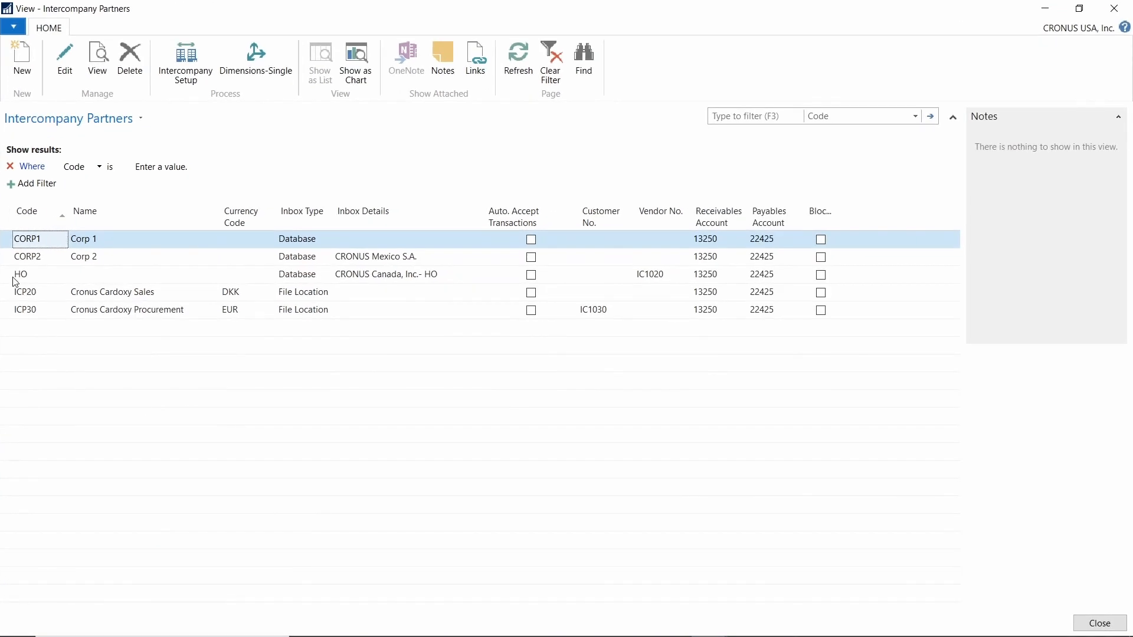
Step: Look through the HO, CORP1, CORP2, ICP20 and ICP30 entries in the Intercompany Partners list
left_click(14, 279)
left_click(47, 242)
left_click(46, 263)
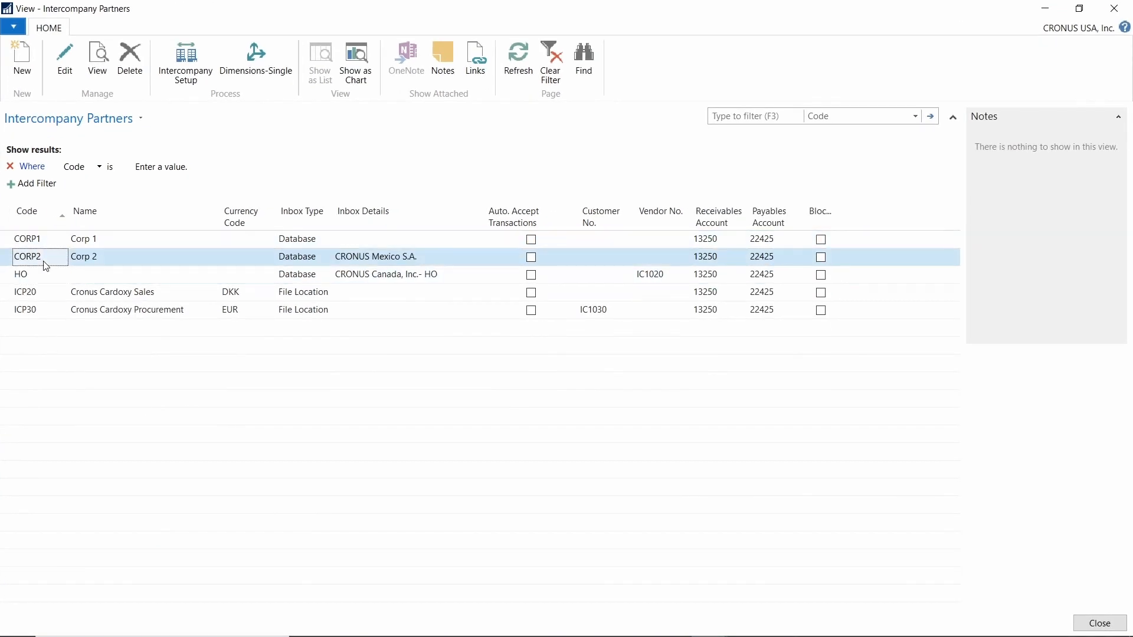
left_click(46, 297)
left_click(47, 310)
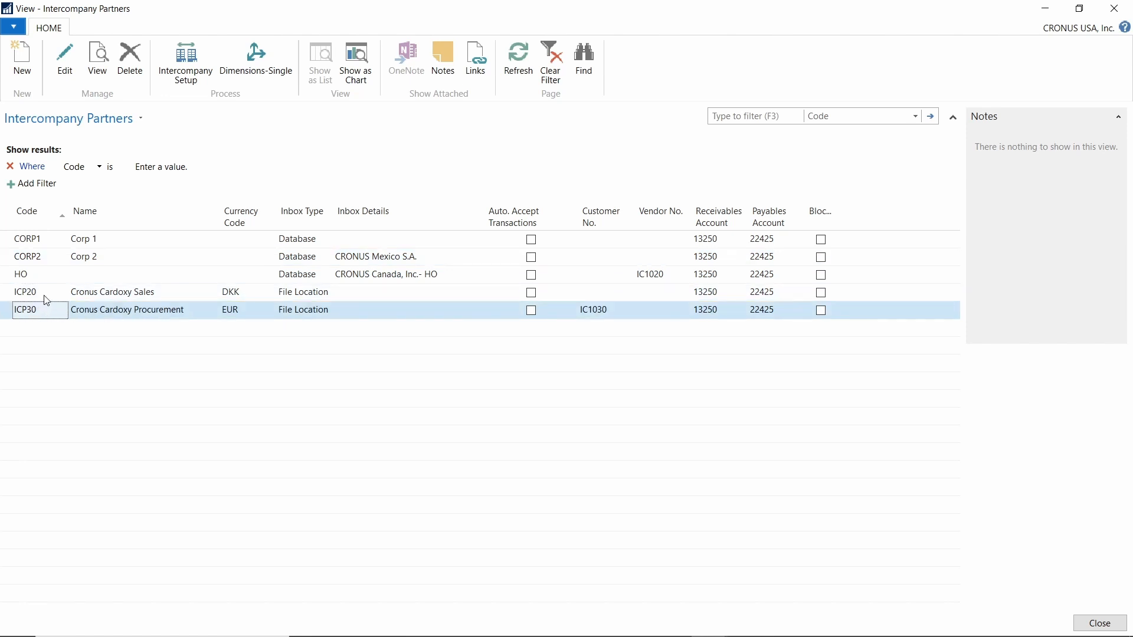
Step: Open the HO partner's card, check its Receivables Account and Payables Account, and close the card
left_click(43, 279)
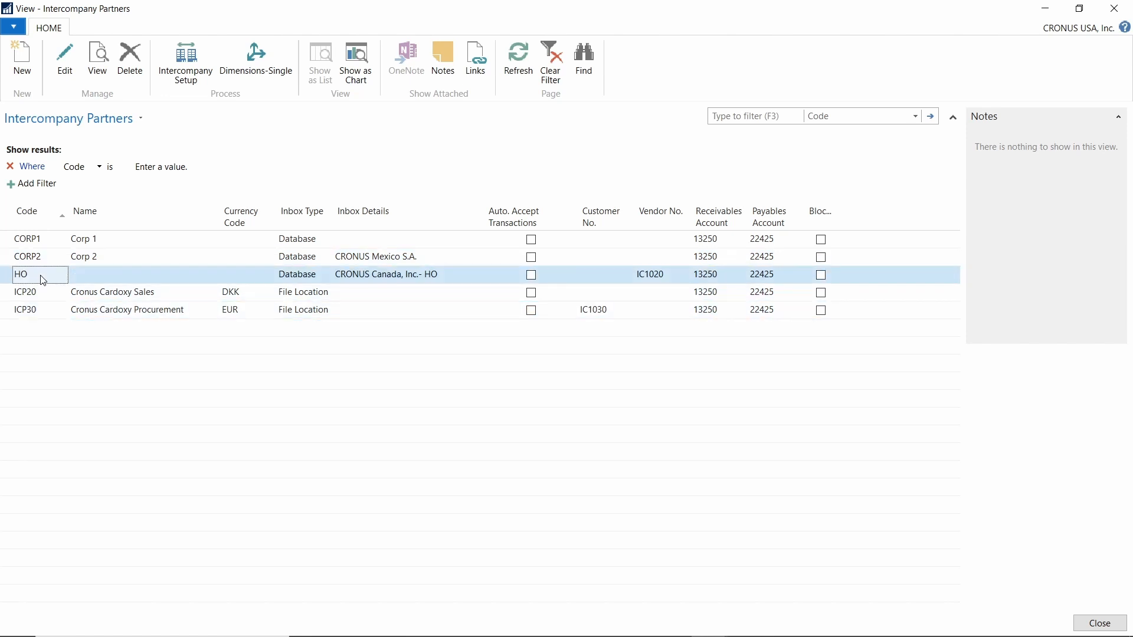
double_click(43, 278)
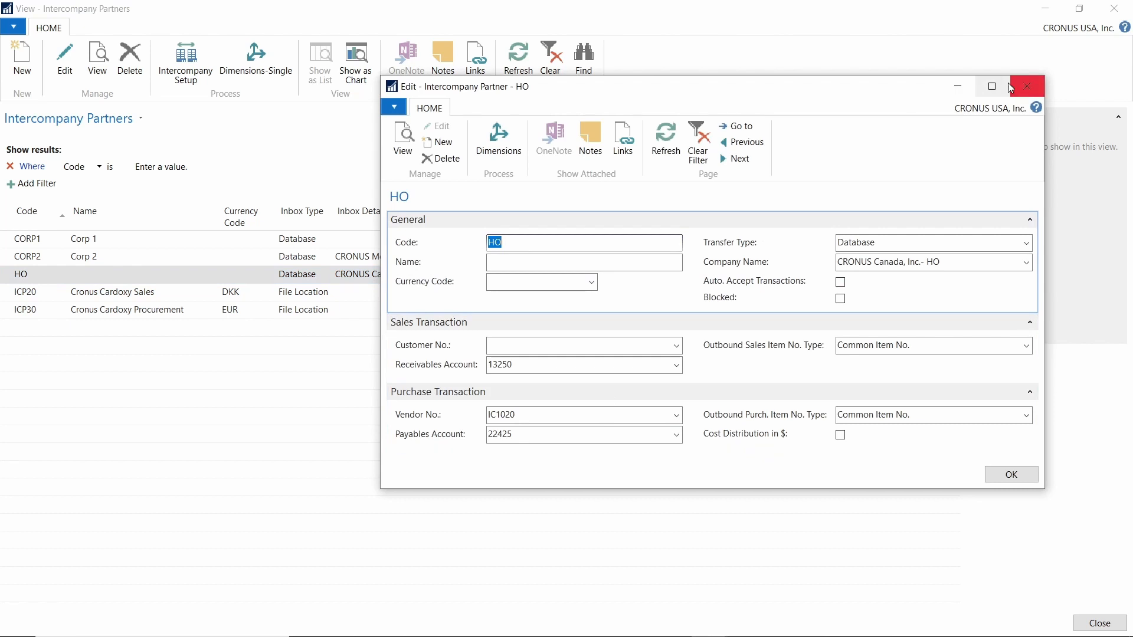
left_click(120, 284)
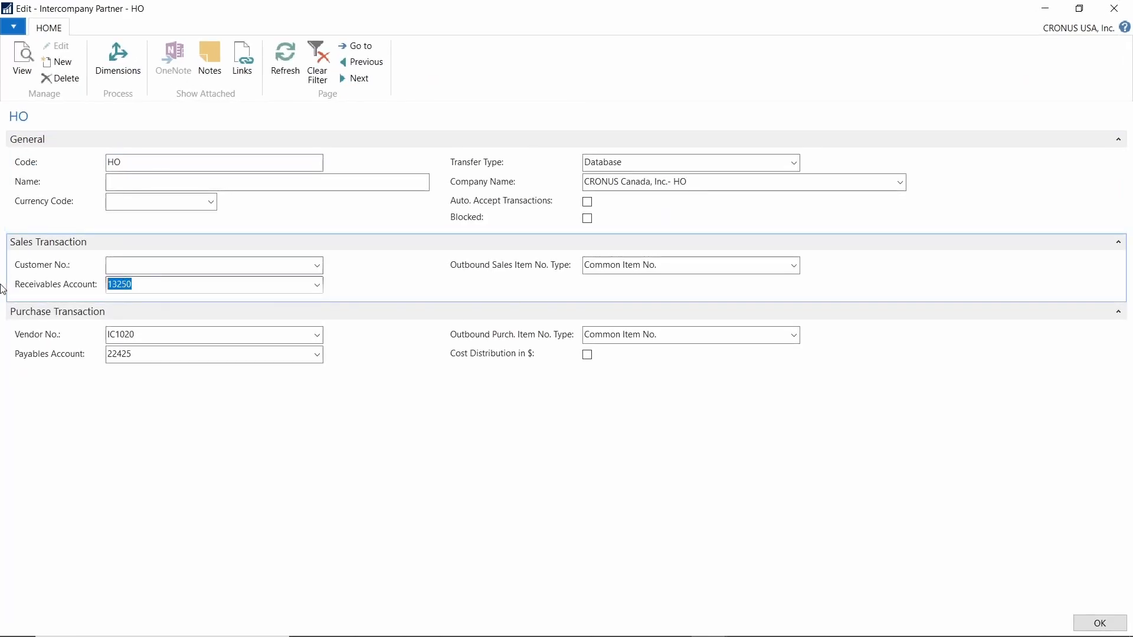
left_click(165, 354)
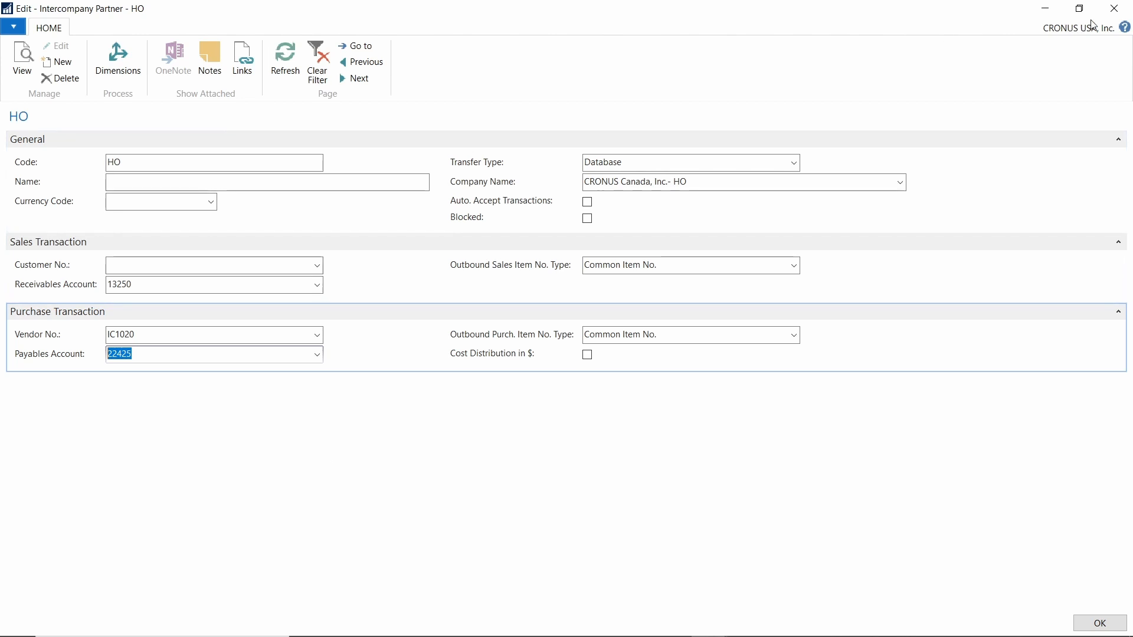
left_click(1114, 8)
Step: Open the CORP1 partner's card in CRONUS USA, Inc. and check its Company Name field
left_click(67, 258)
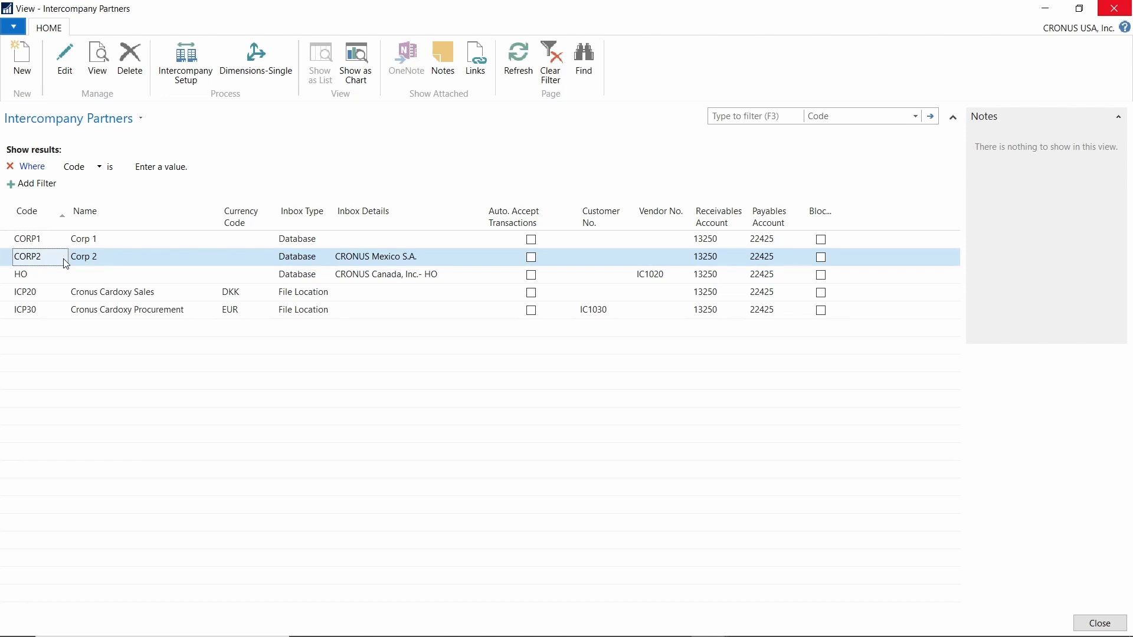
double_click(59, 238)
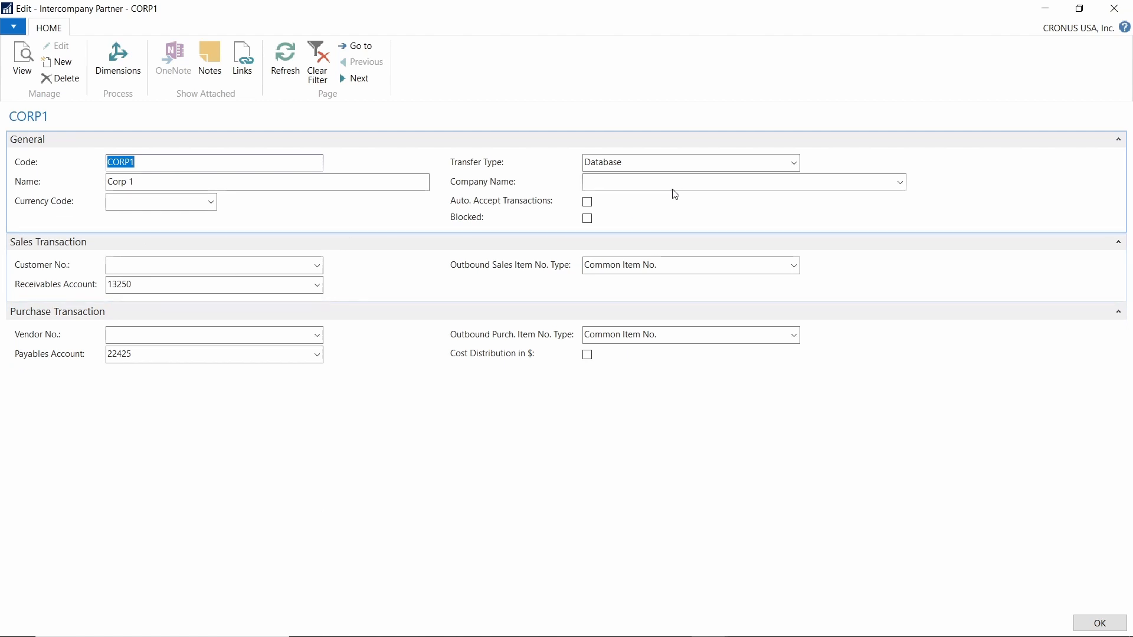
left_click(674, 182)
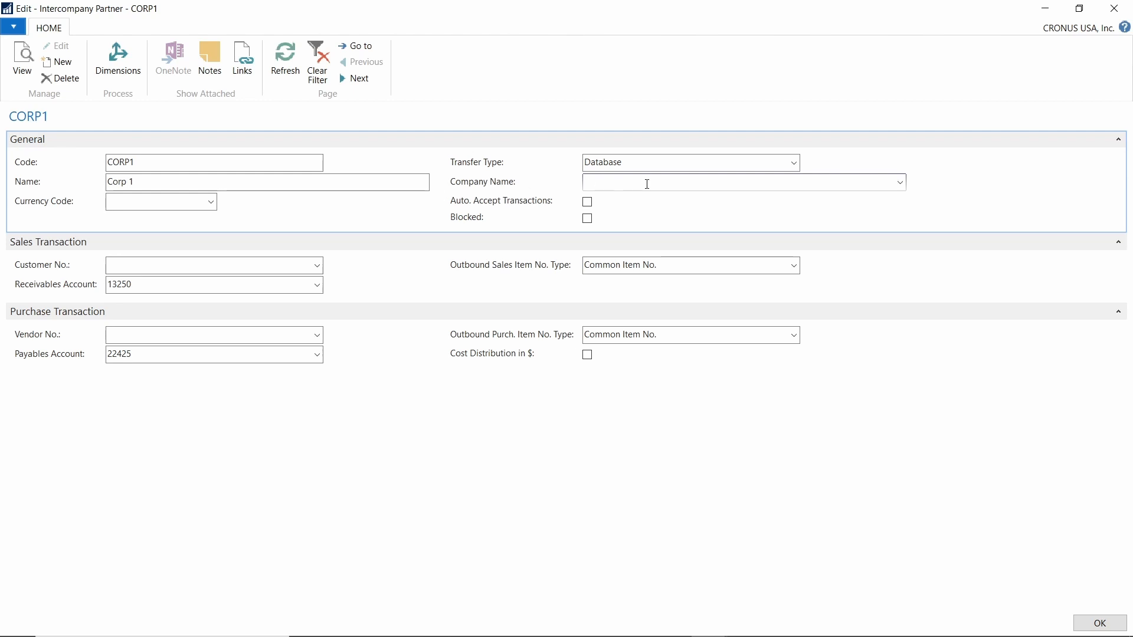
Step: Close the CORP1 card, check the Company Name on the CORP2 partner's card, and close that card and the partners list
left_click(1113, 8)
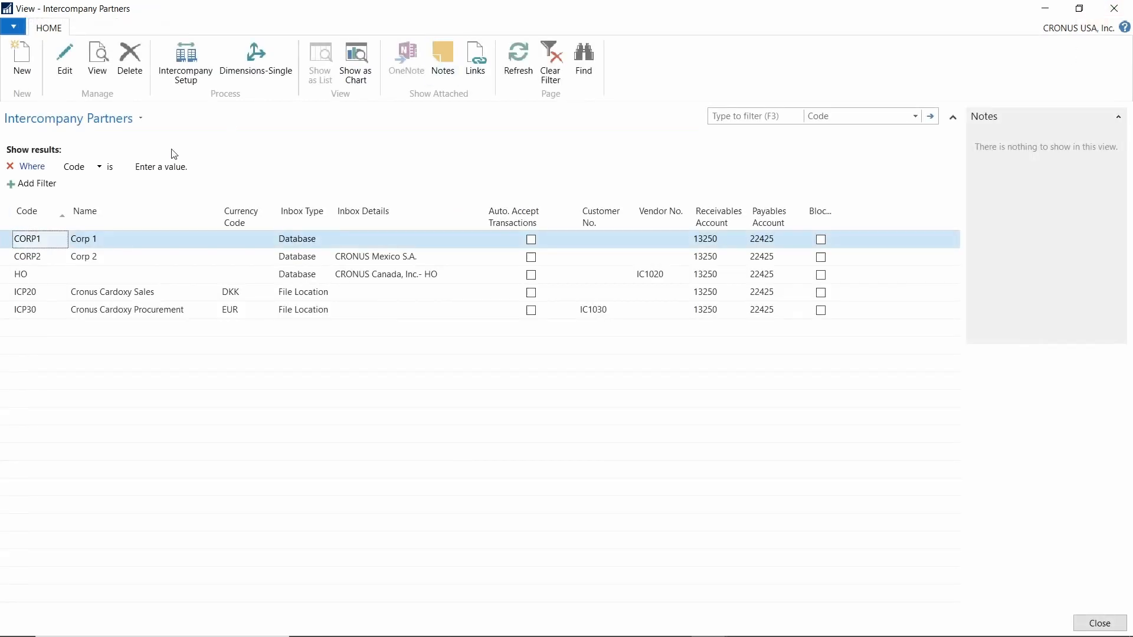
double_click(66, 256)
left_click(709, 182)
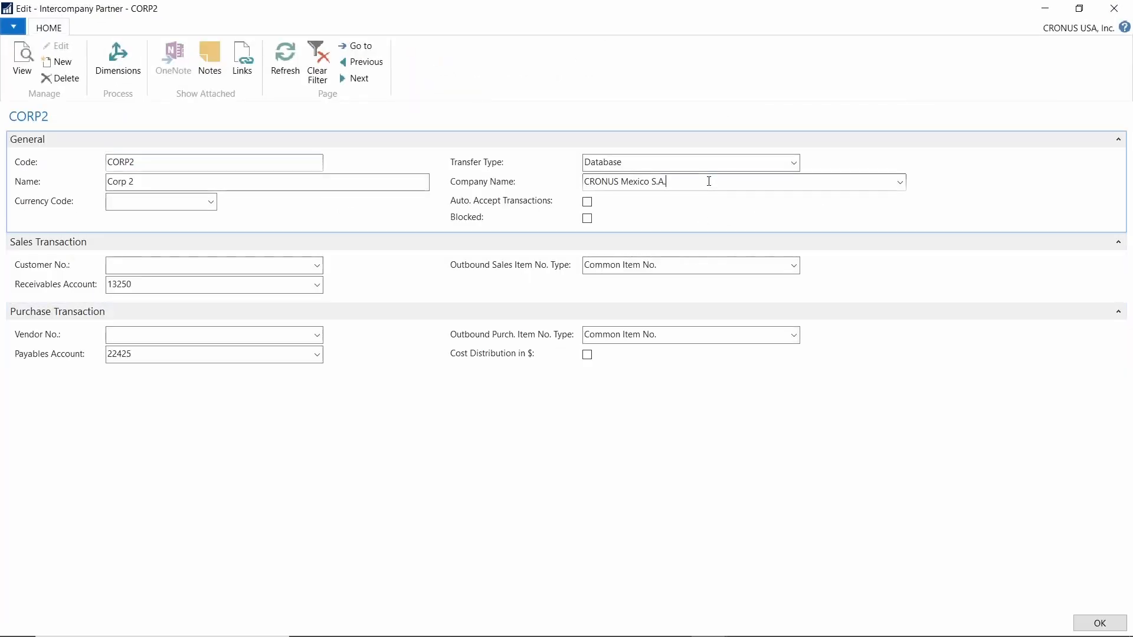
left_click_drag(684, 182, 464, 189)
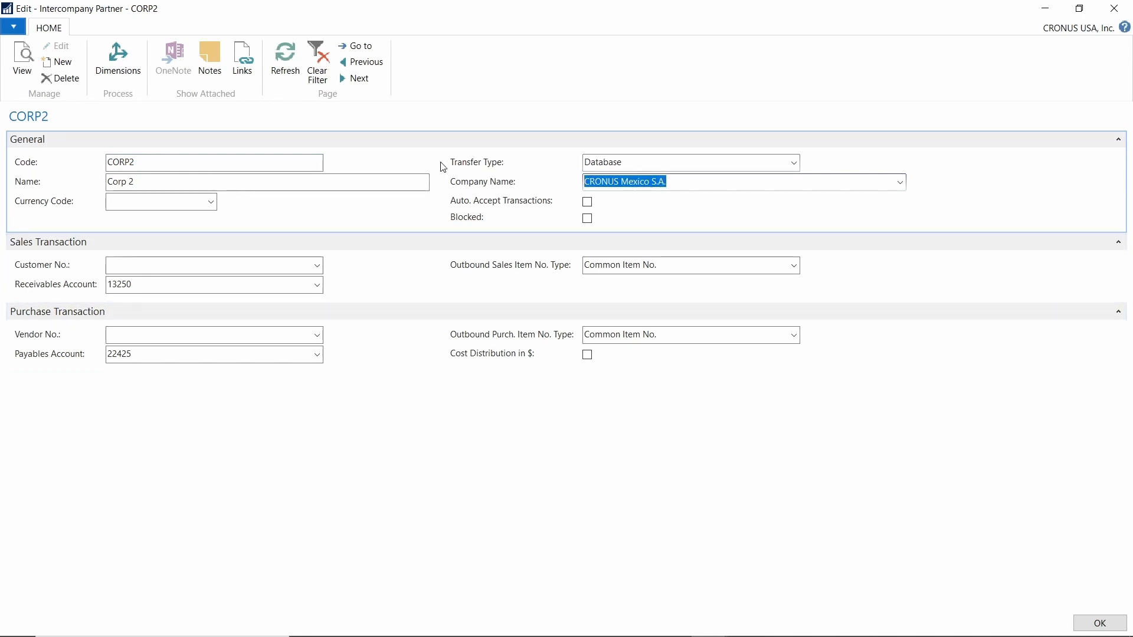
left_click(1091, 624)
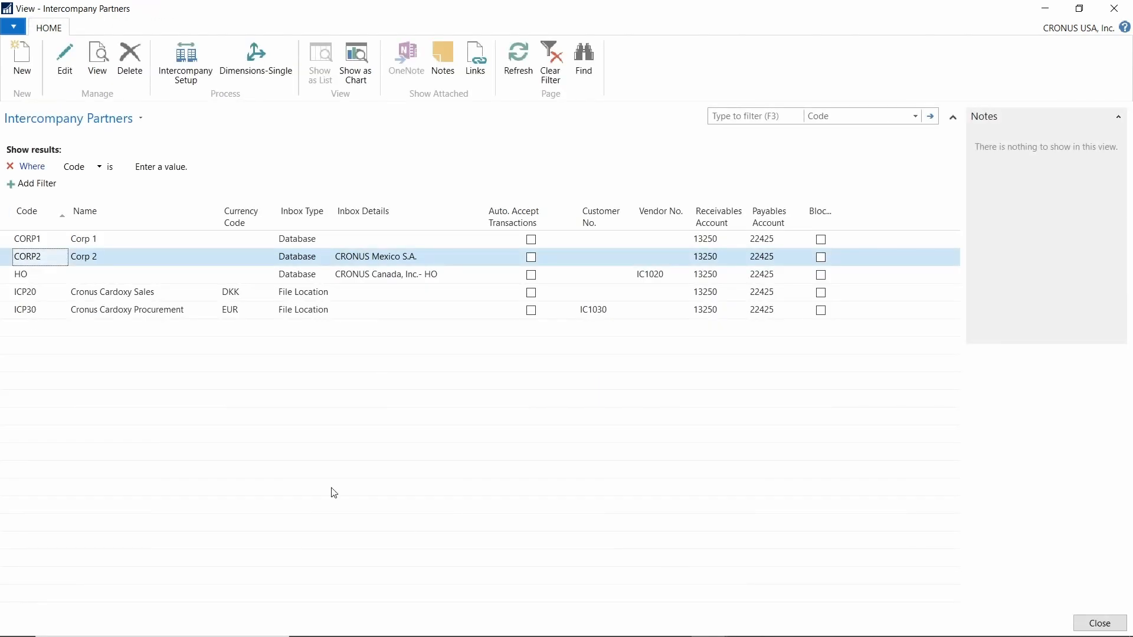
left_click(1099, 623)
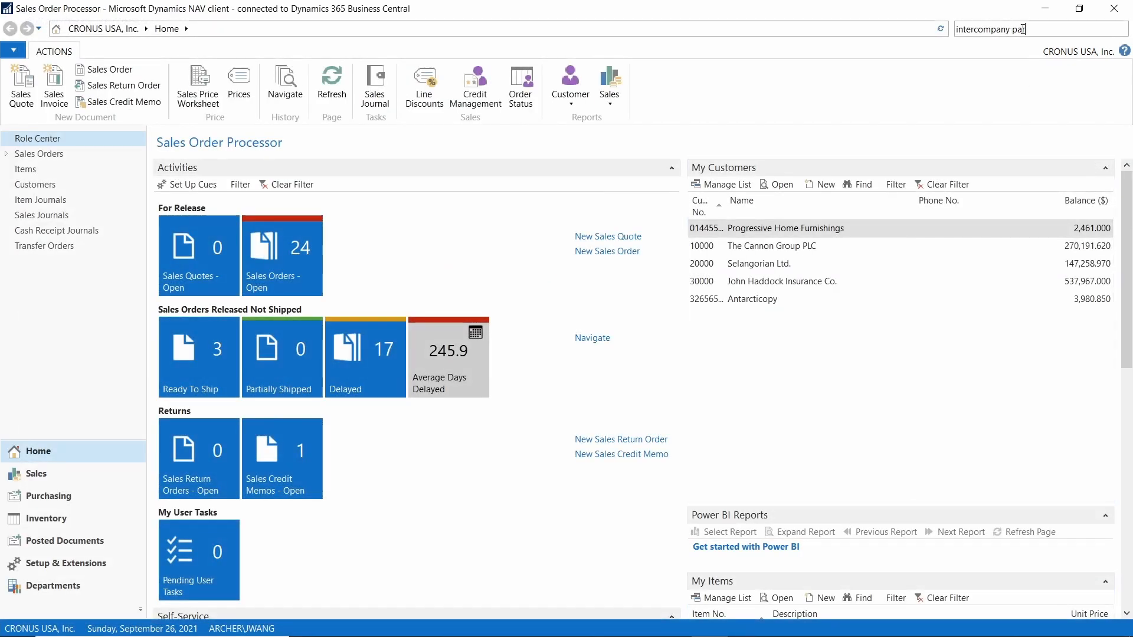
Step: Search for "company info" and open the Company Information page of CRONUS USA, Inc
left_click_drag(1027, 29, 978, 30)
key("ctrl+a")
type("company ")
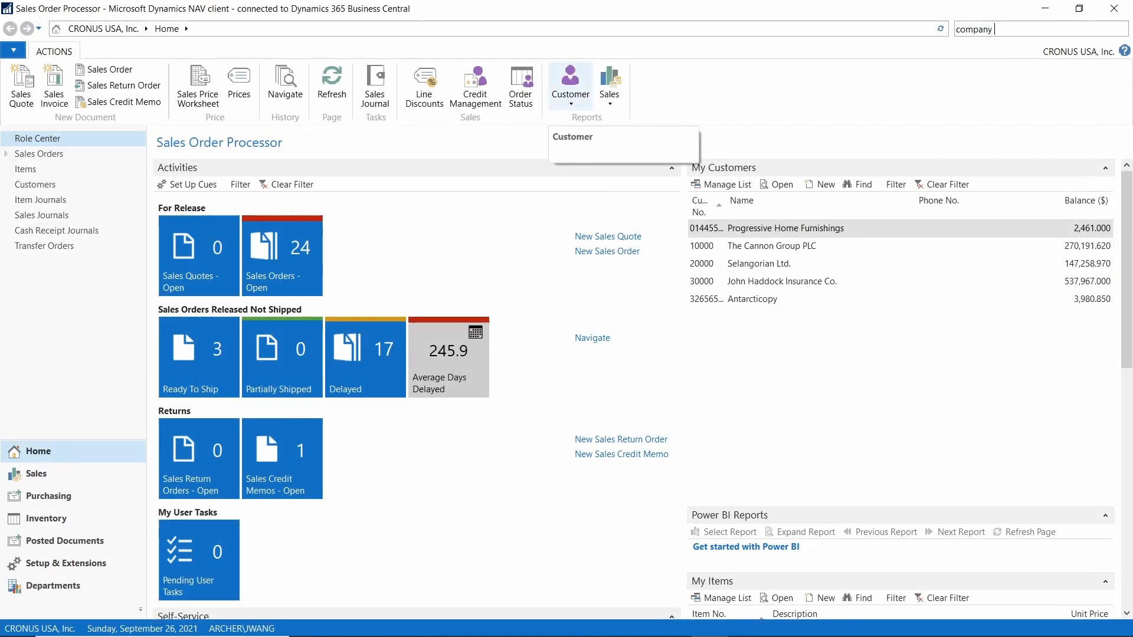
type("inf")
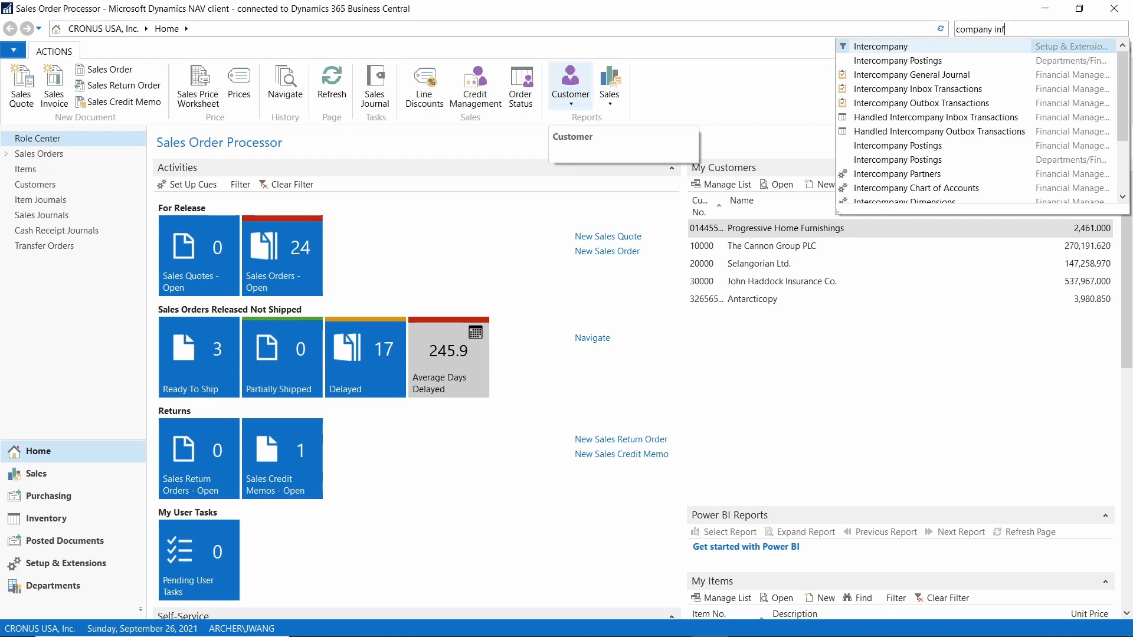
type("o")
key("Return")
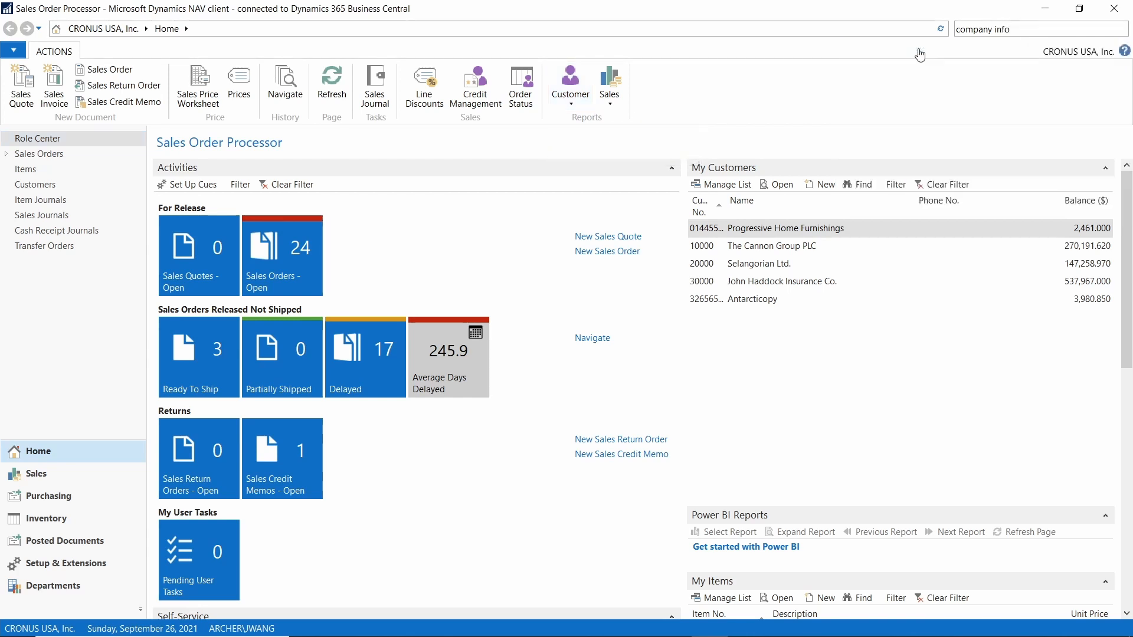
Step: Check the IC Partner Code, IC Inbox Type and IC Inbox Details of the company, and close Company Information
left_click(652, 405)
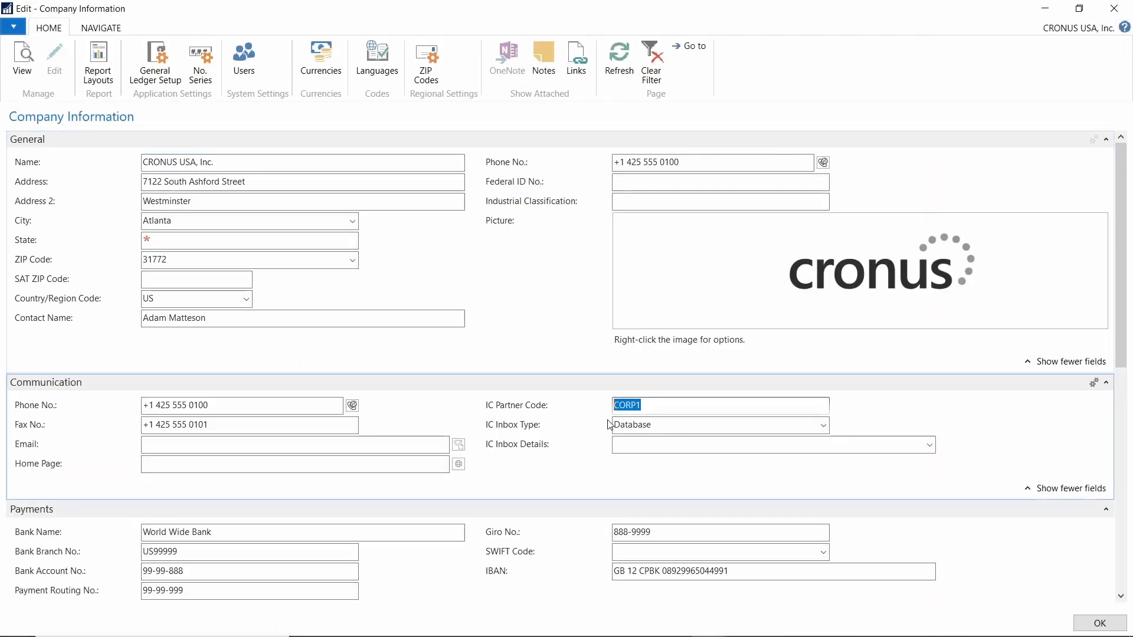
key("Tab")
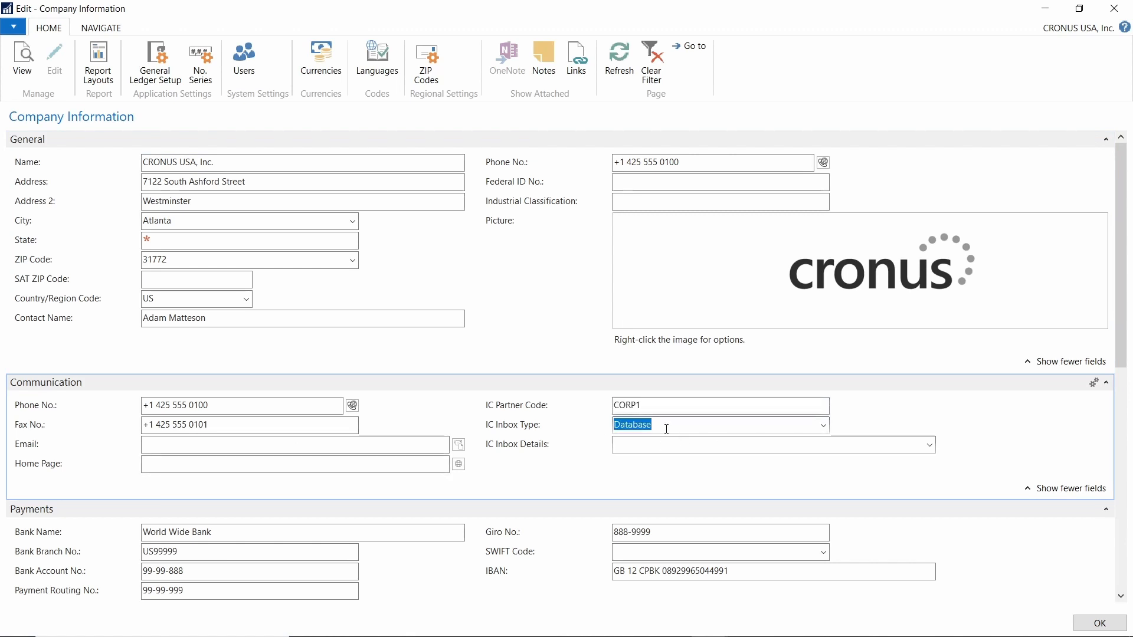
left_click(640, 446)
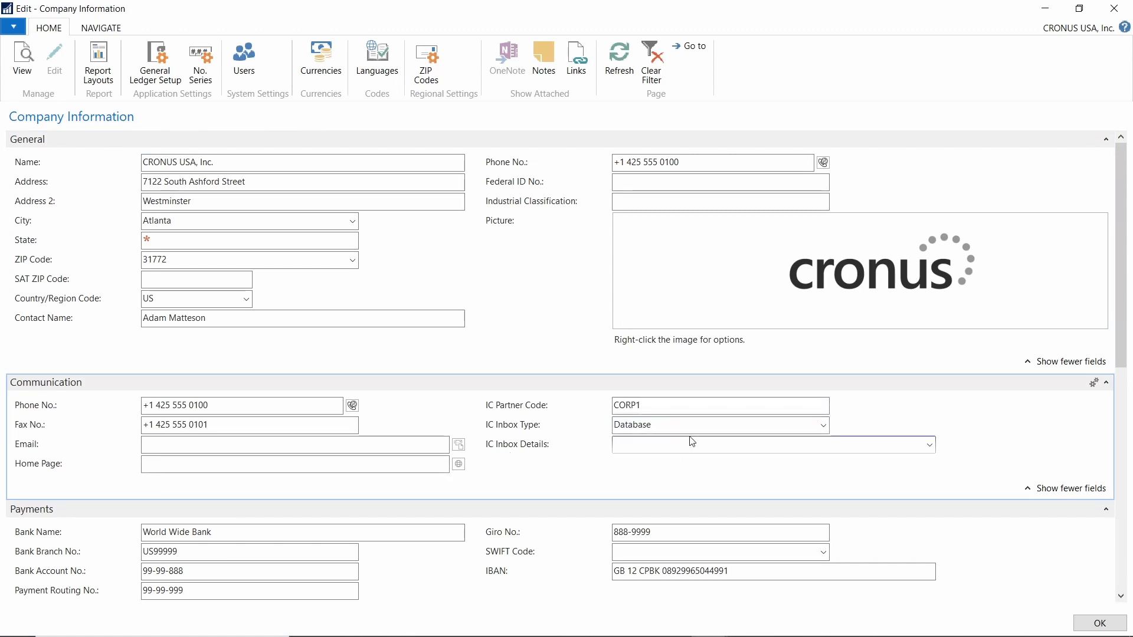
left_click(1113, 8)
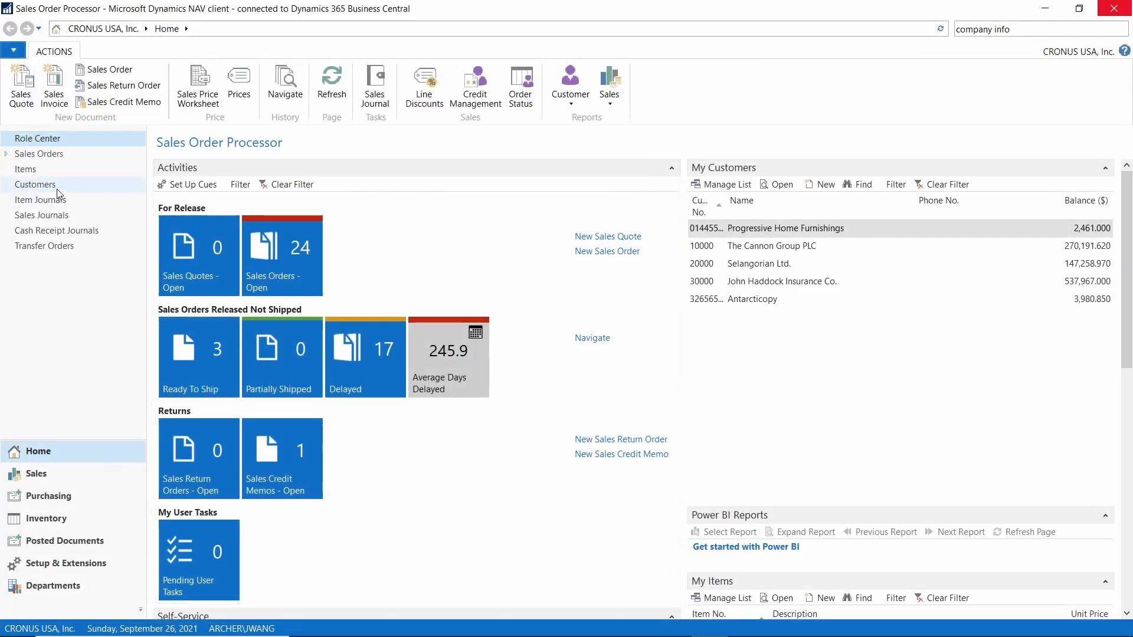
Step: Open the Customers list in CRONUS USA, Inc. and filter it by No. with IC*
left_click(36, 185)
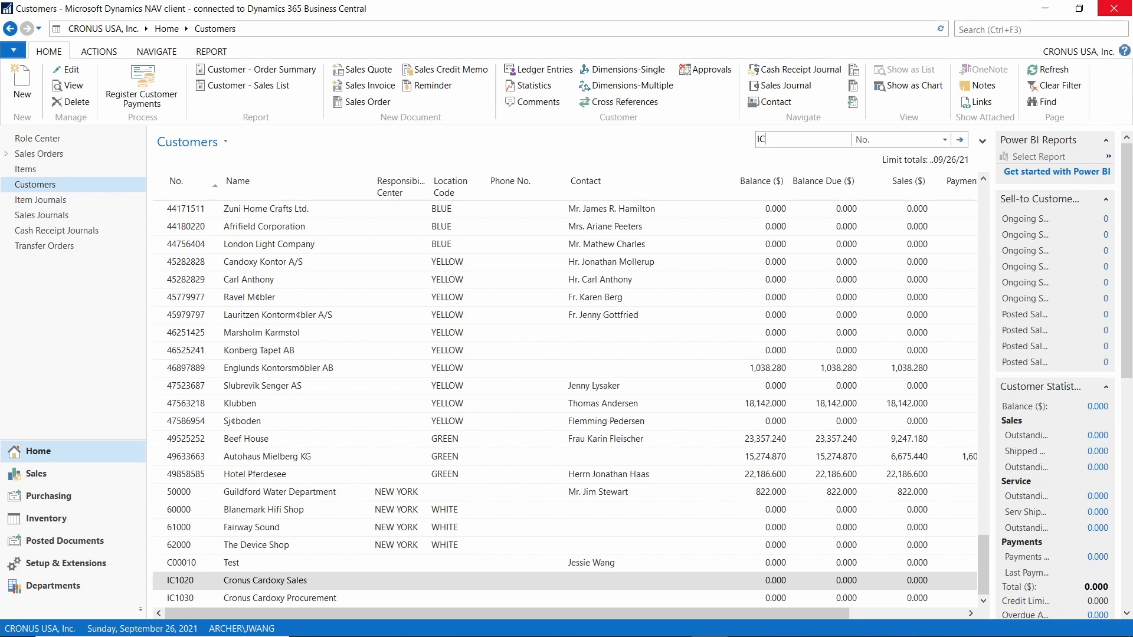
type("IC*")
key("Return")
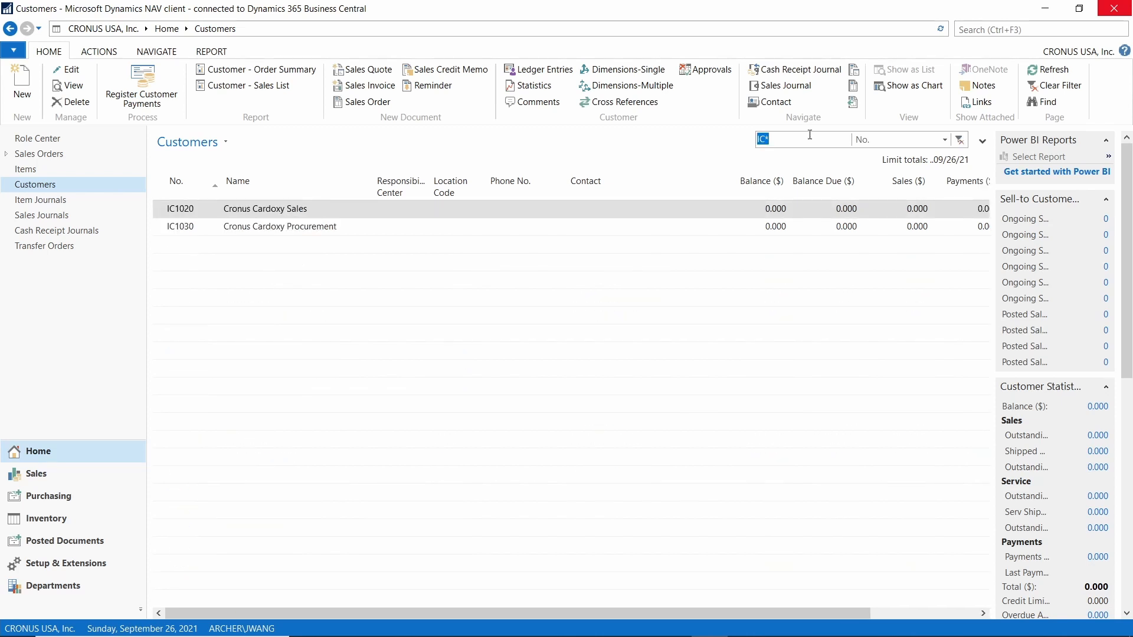
Step: Search for the Vendors list, open it and filter it by No. with IC*
left_click(1058, 32)
type("vendo")
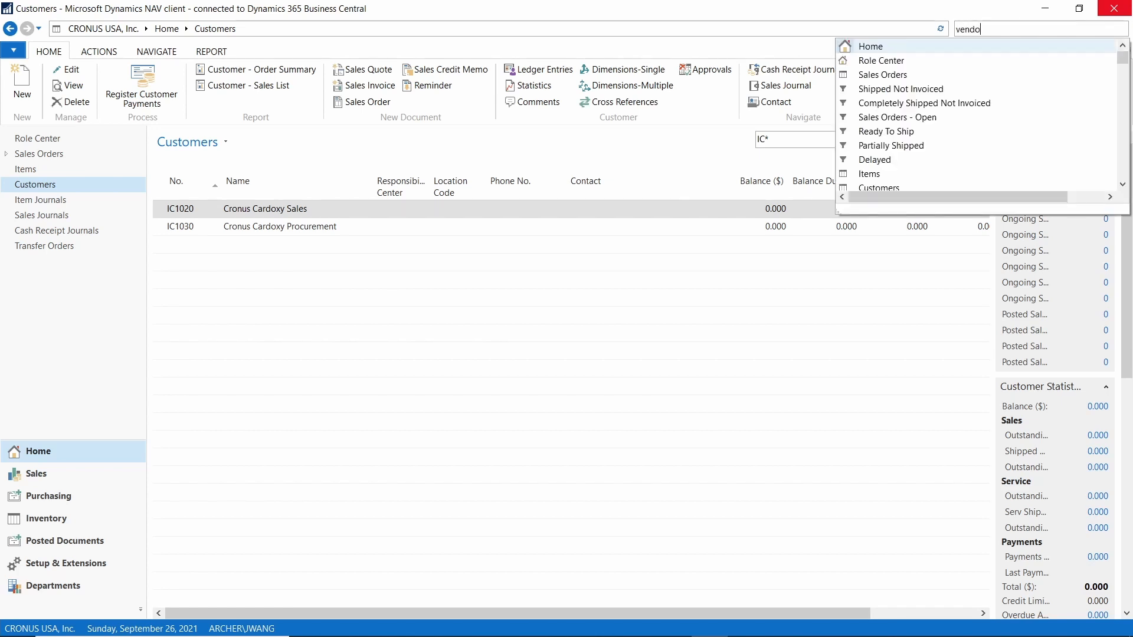
type("rs")
left_click(855, 50)
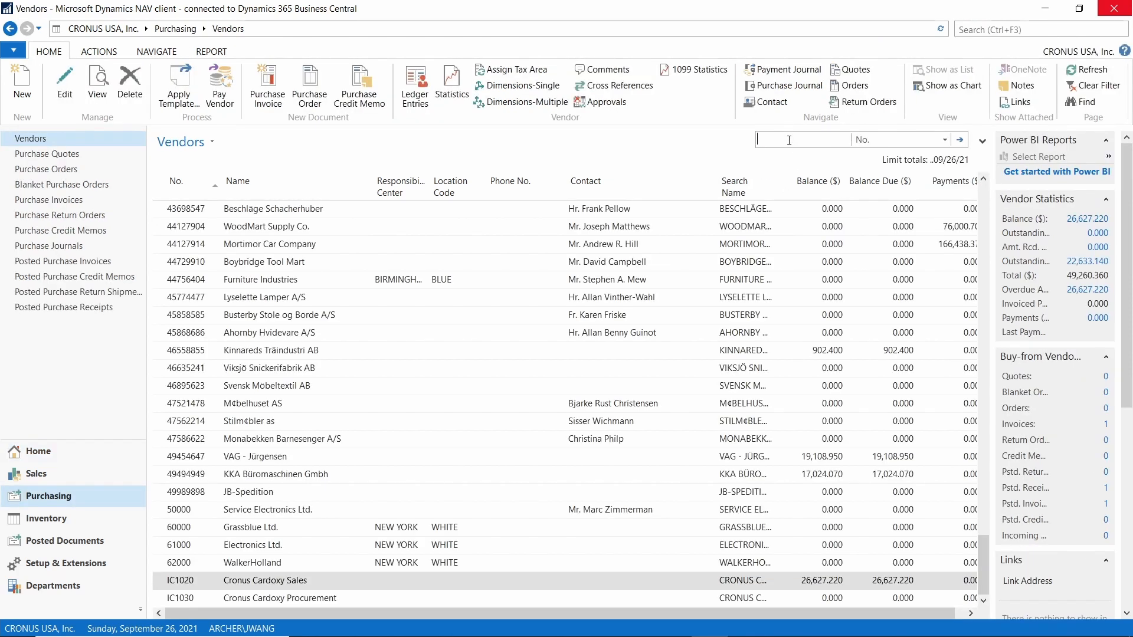
key("Return")
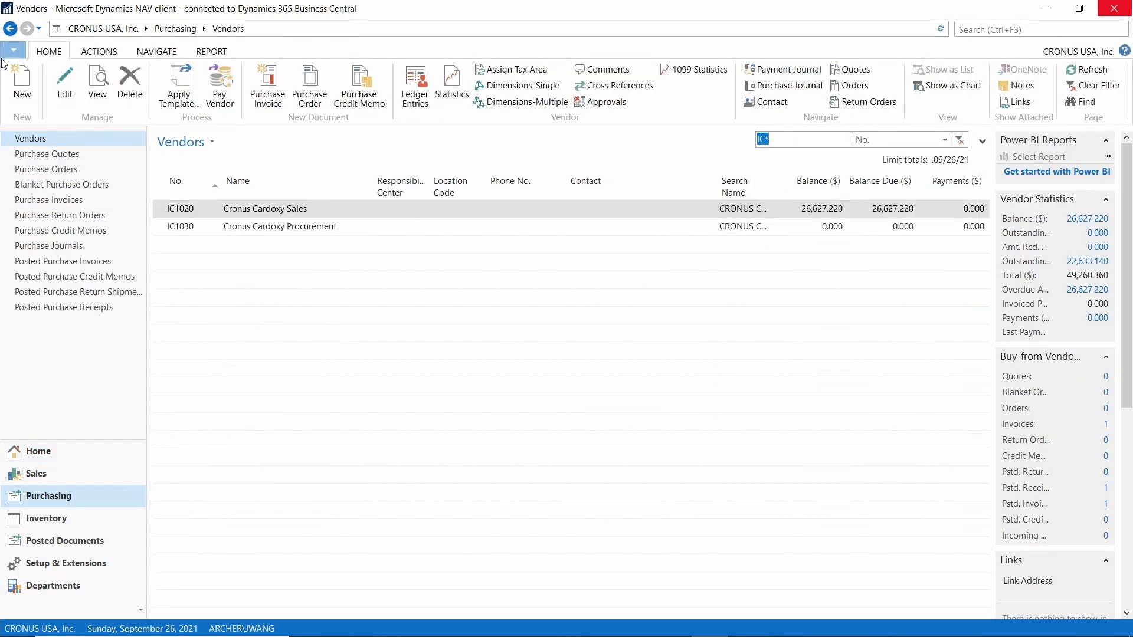
Step: Switch the active company to CRONUS Mexico S.A
left_click(13, 48)
left_click(82, 219)
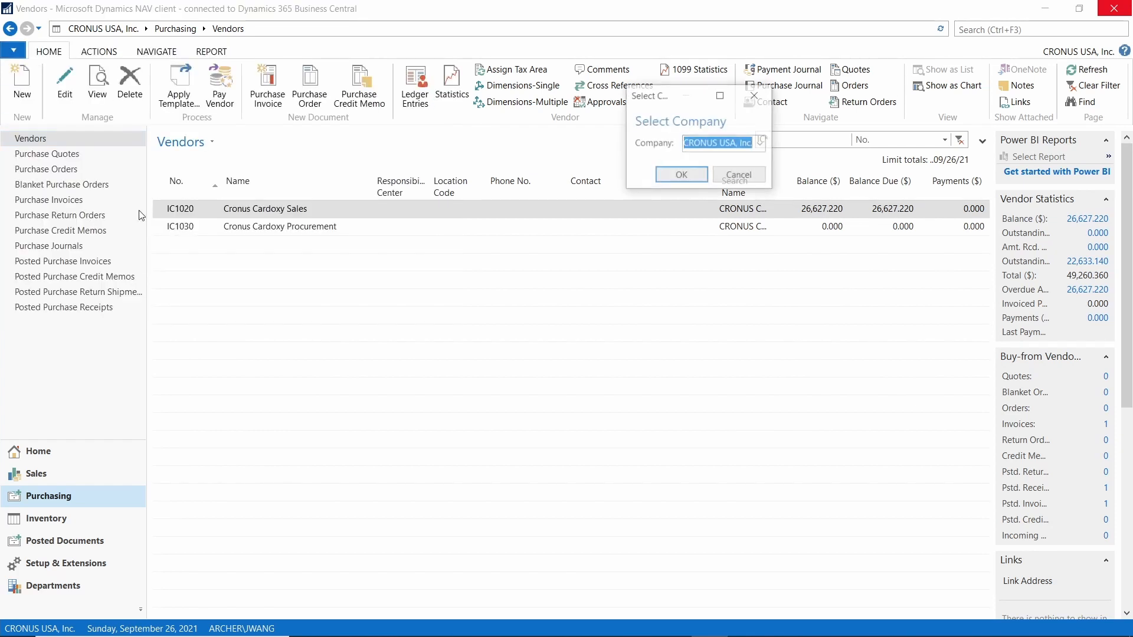
left_click(760, 144)
left_click(738, 180)
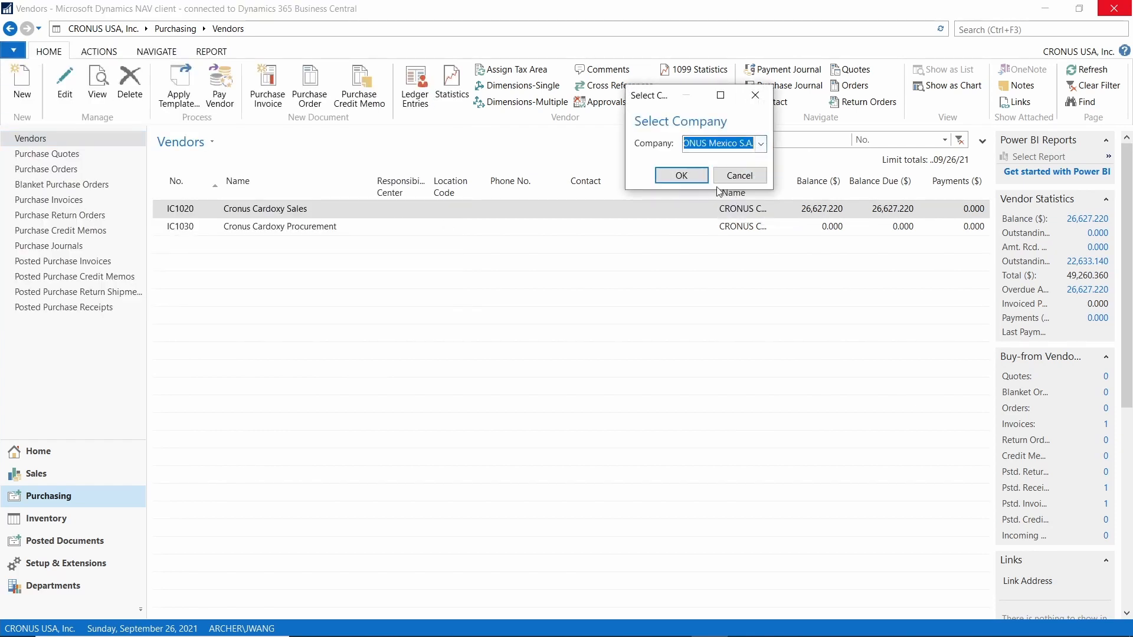
left_click(695, 176)
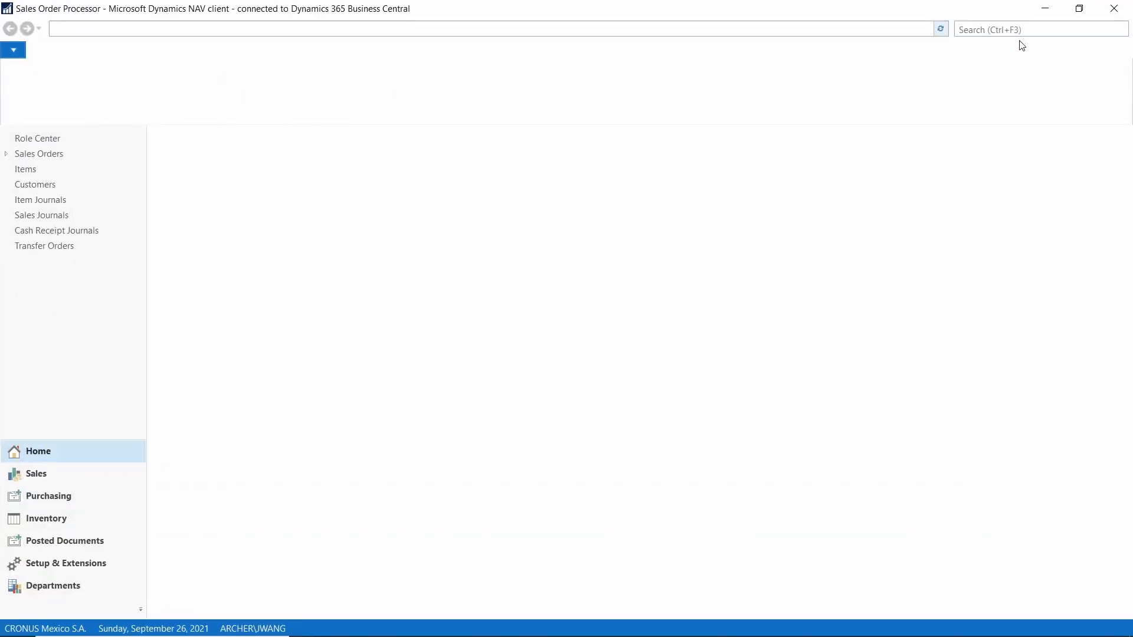
Step: Search for "intercompany par" in CRONUS Mexico S.A. and open the Intercompany Partners list
left_click(1013, 29)
type("inte")
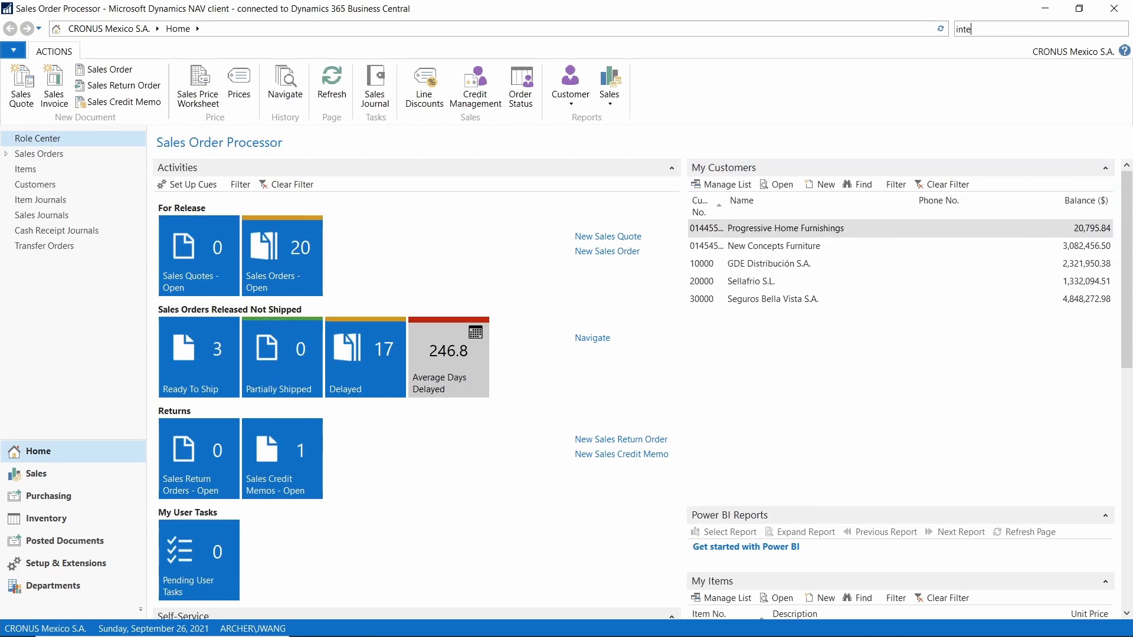
type("r")
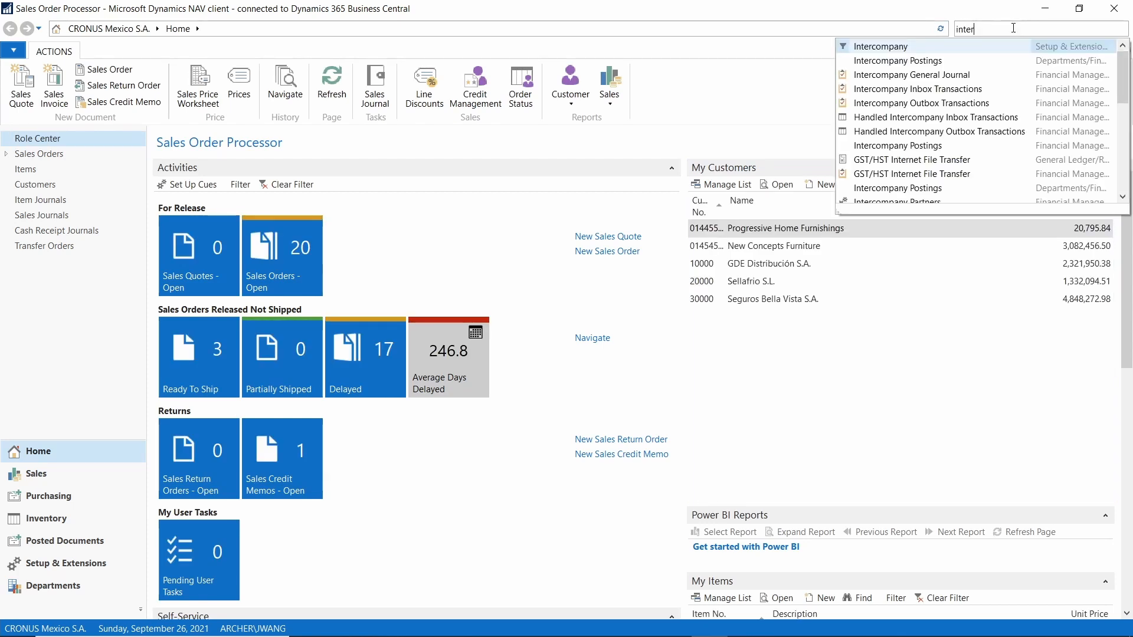
type("company par")
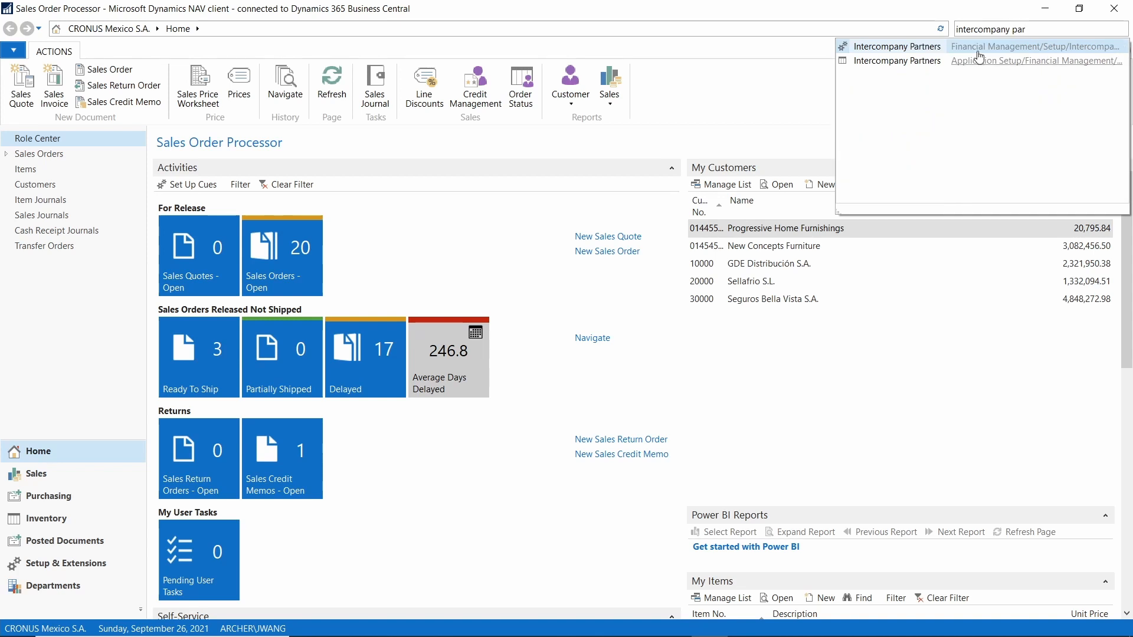
key("Return")
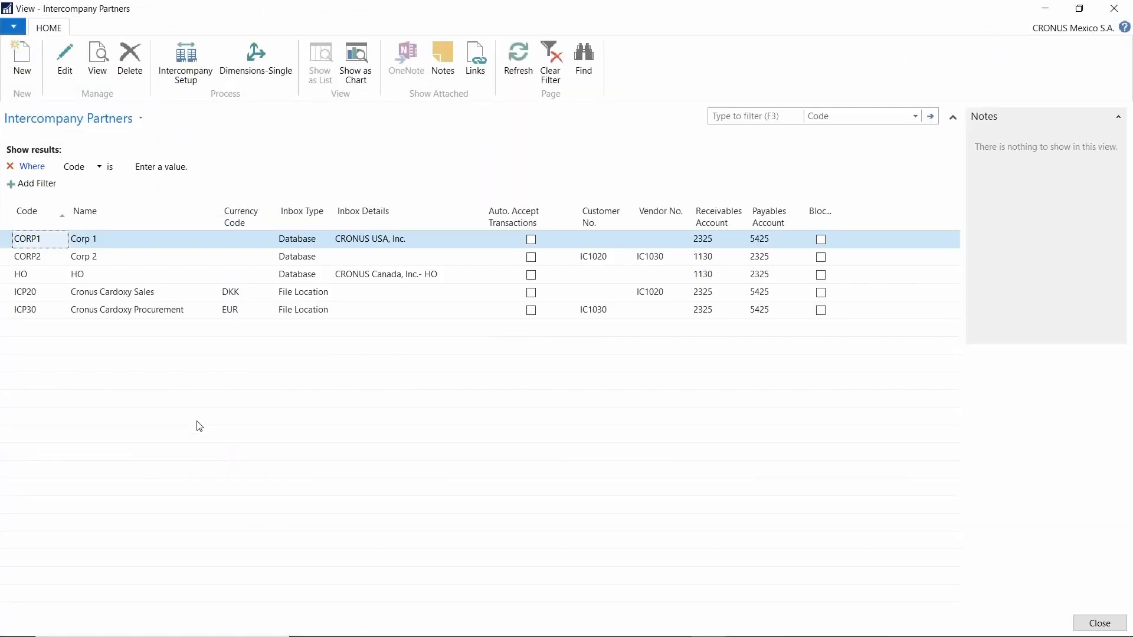
Step: Review the HO, CORP2 and CORP1 entries in the Intercompany Partners list, close it and open the Customers list
left_click(51, 263)
left_click(44, 273)
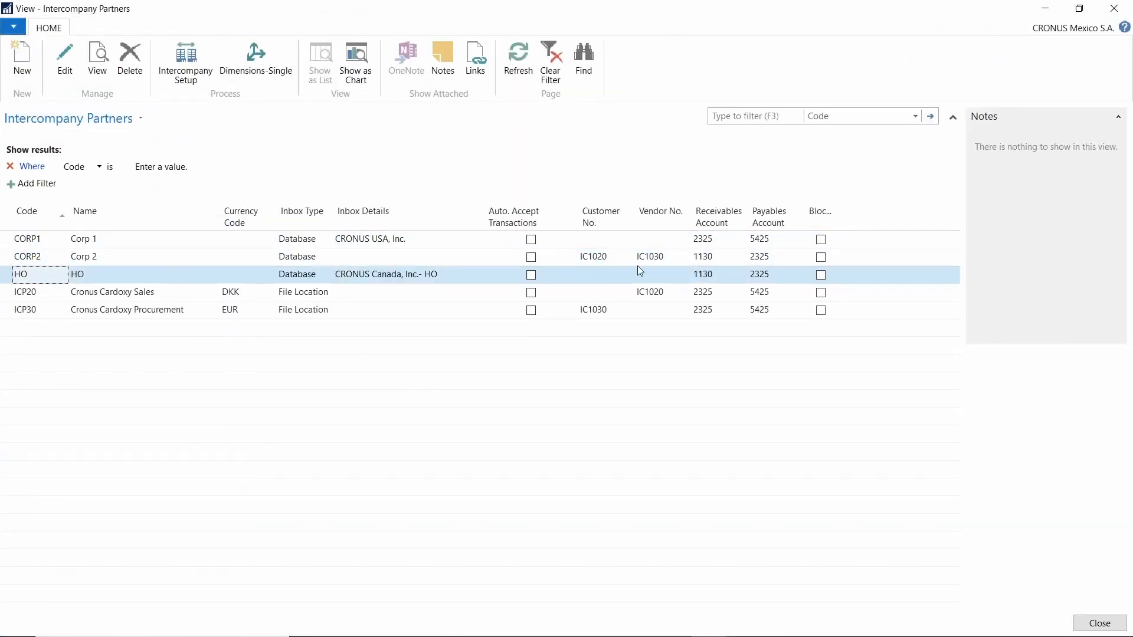
left_click(390, 280)
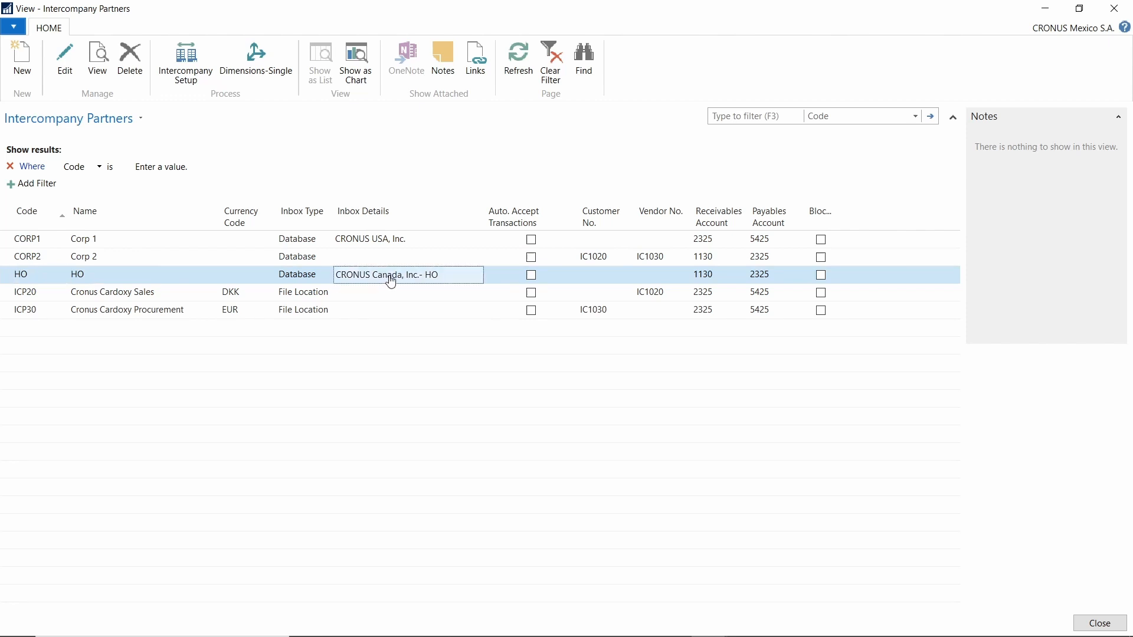
left_click(42, 259)
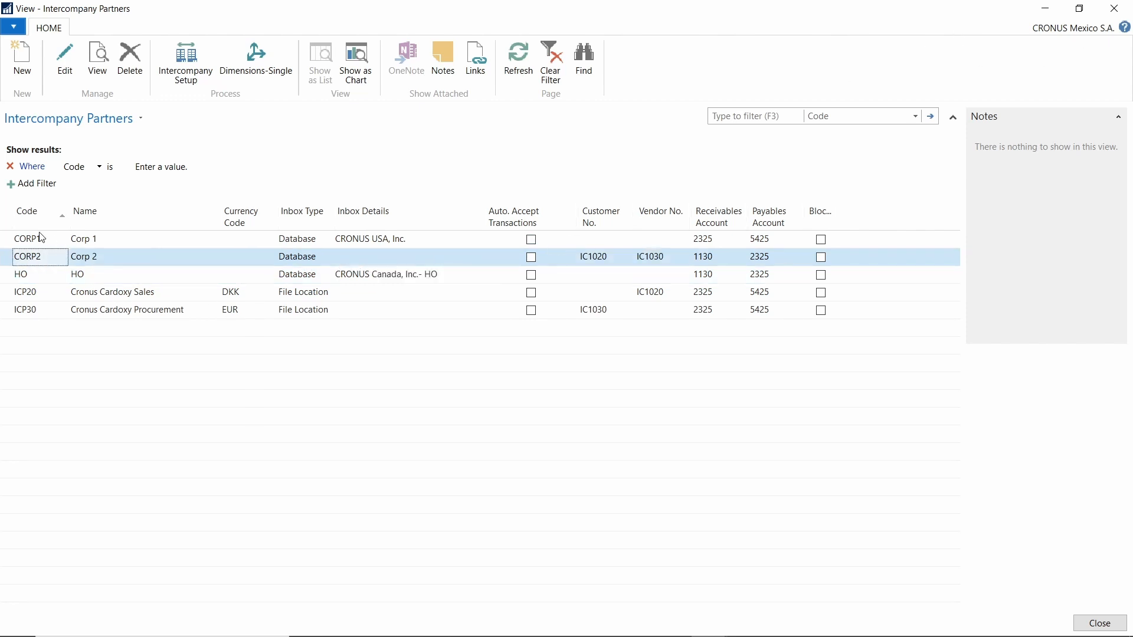
left_click(42, 238)
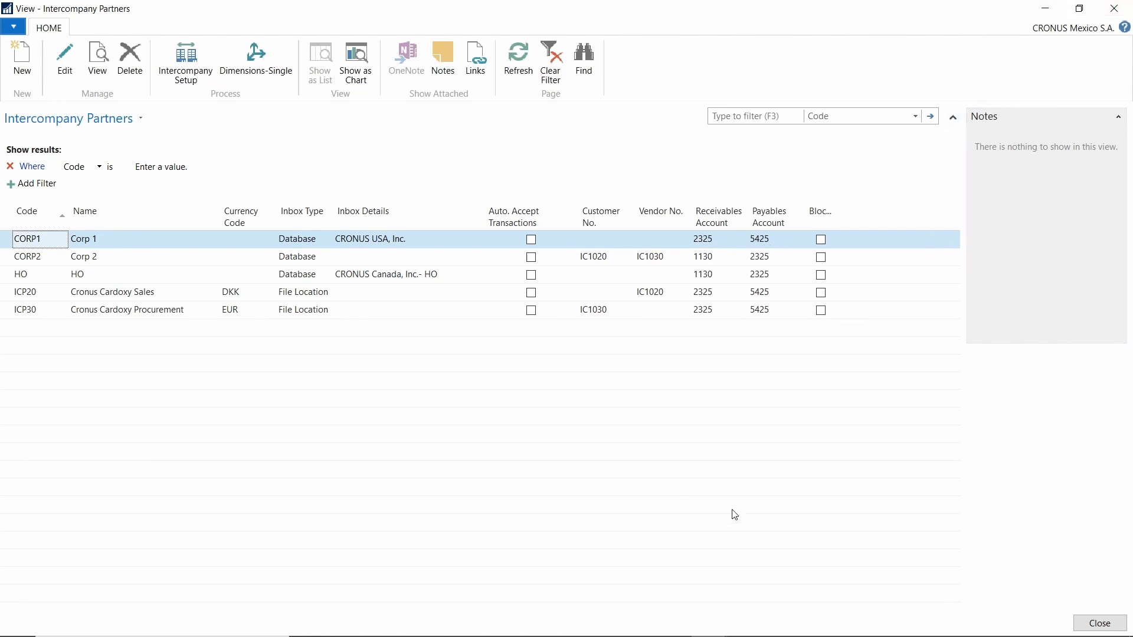
left_click(1091, 624)
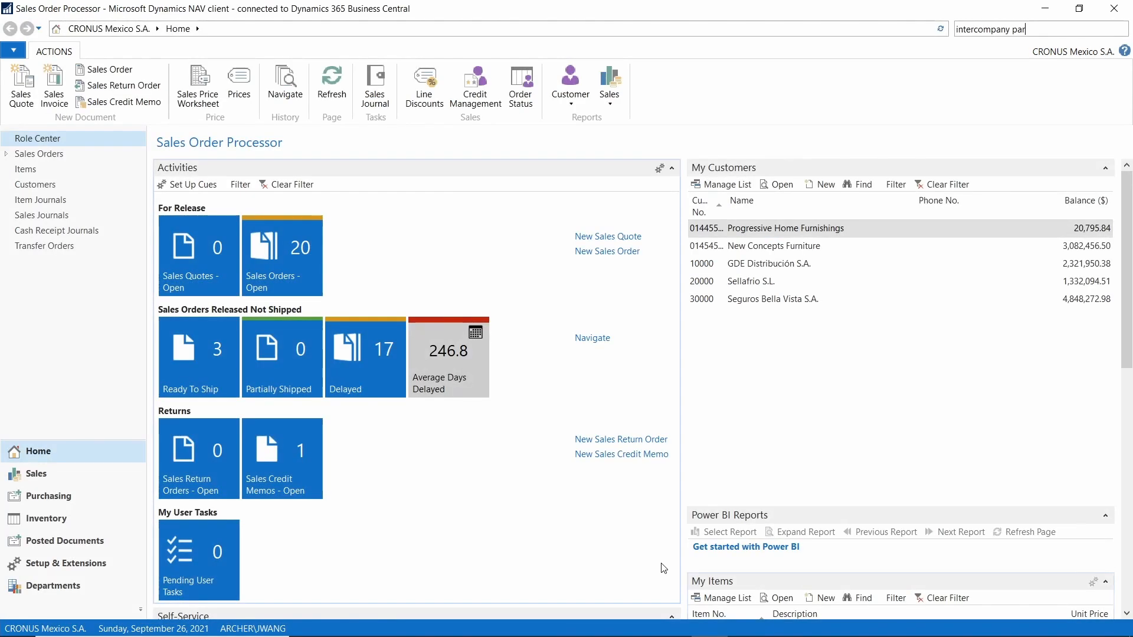
left_click(54, 188)
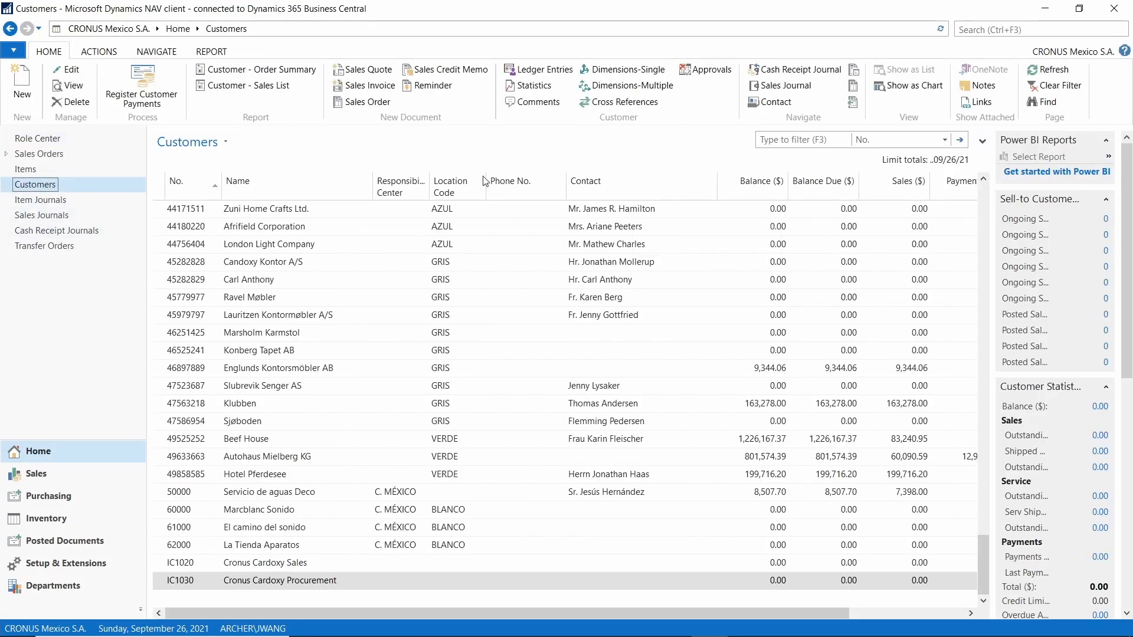
Step: Switch the active company to CRONUS Canada, Inc.- HO
left_click(13, 50)
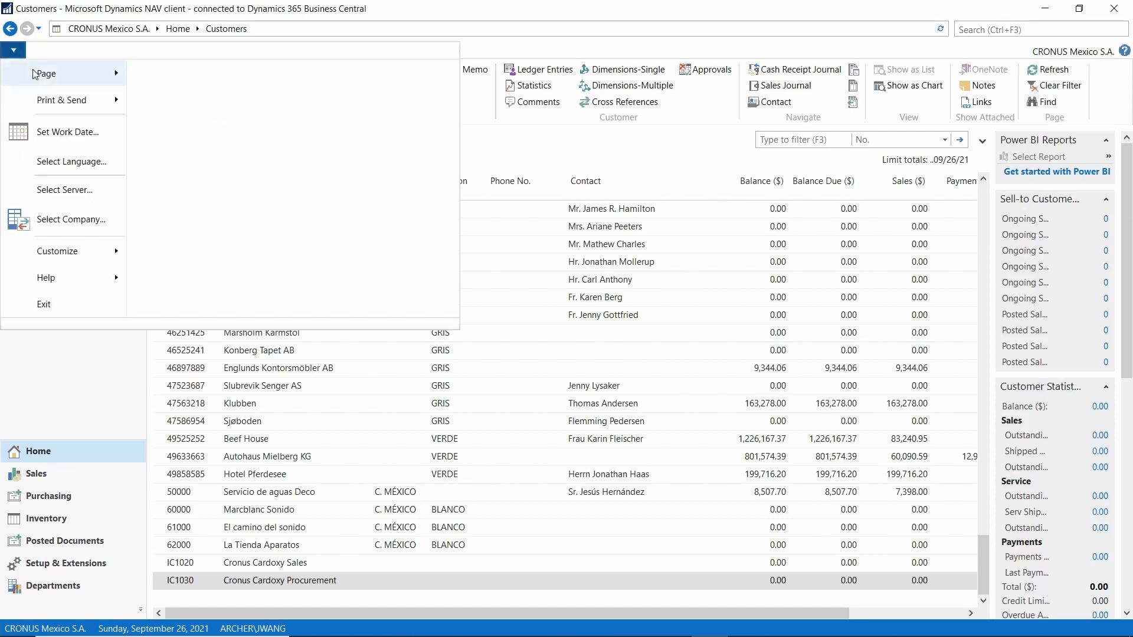
left_click(88, 219)
left_click(760, 144)
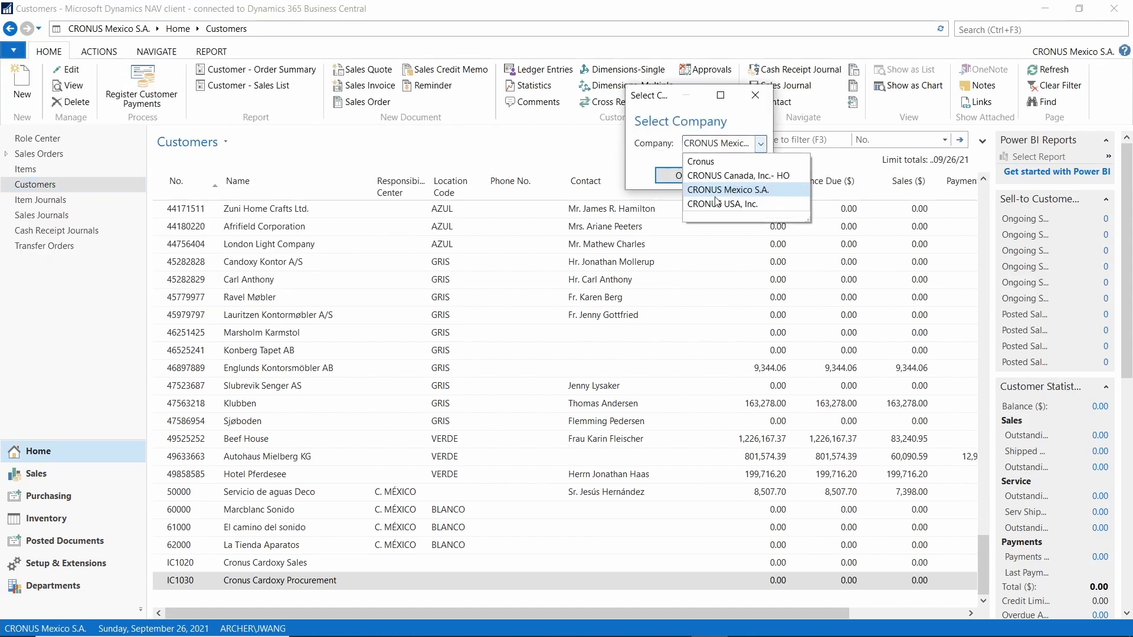
left_click(714, 174)
left_click(673, 177)
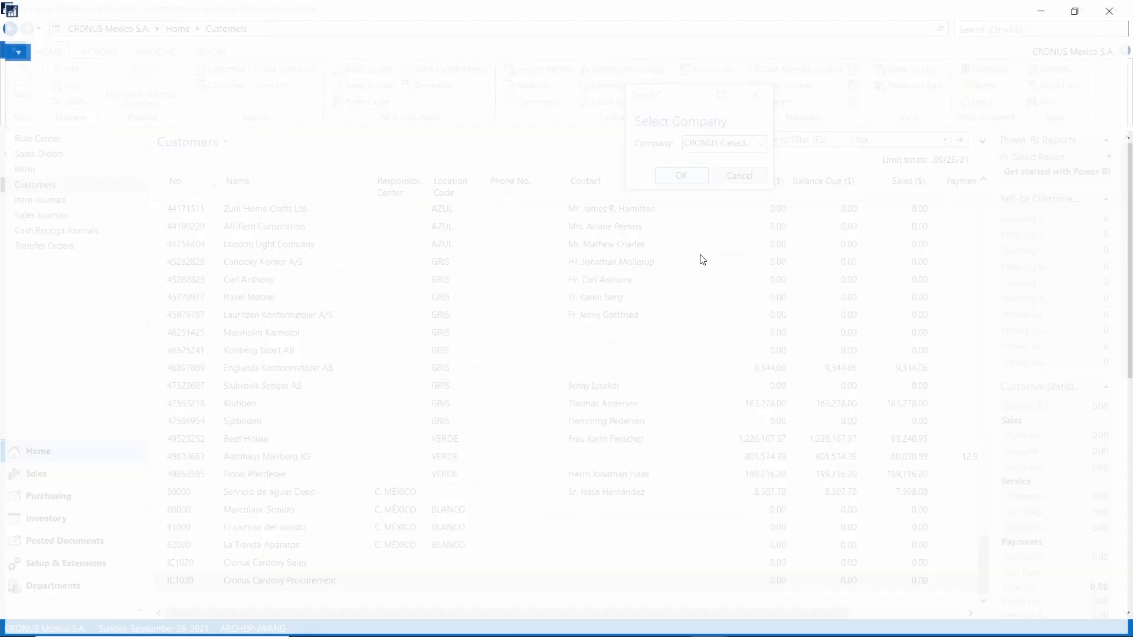
Step: Search for "intercompany" in CRONUS Canada, Inc.- HO and open the Intercompany General Journal
left_click(1027, 29)
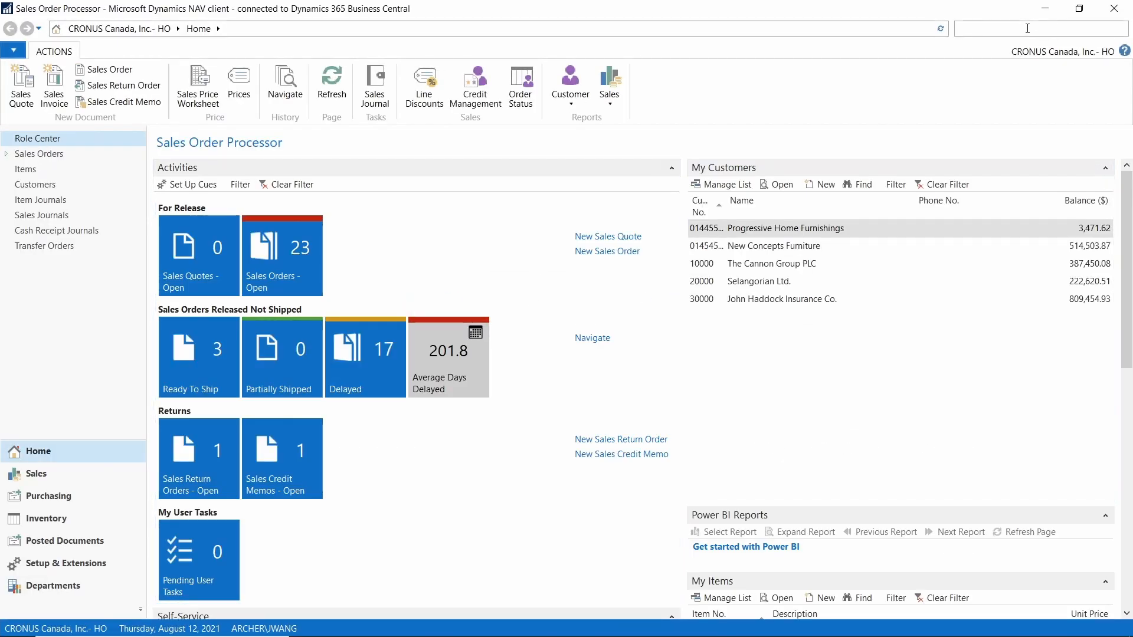
type("intercompany")
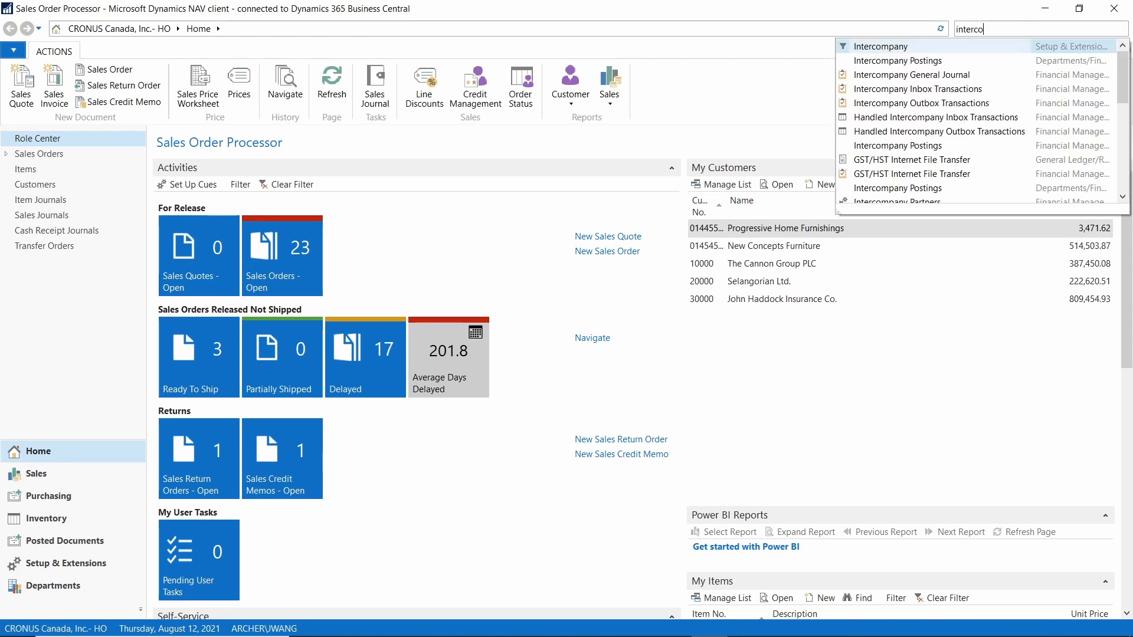
left_click(997, 74)
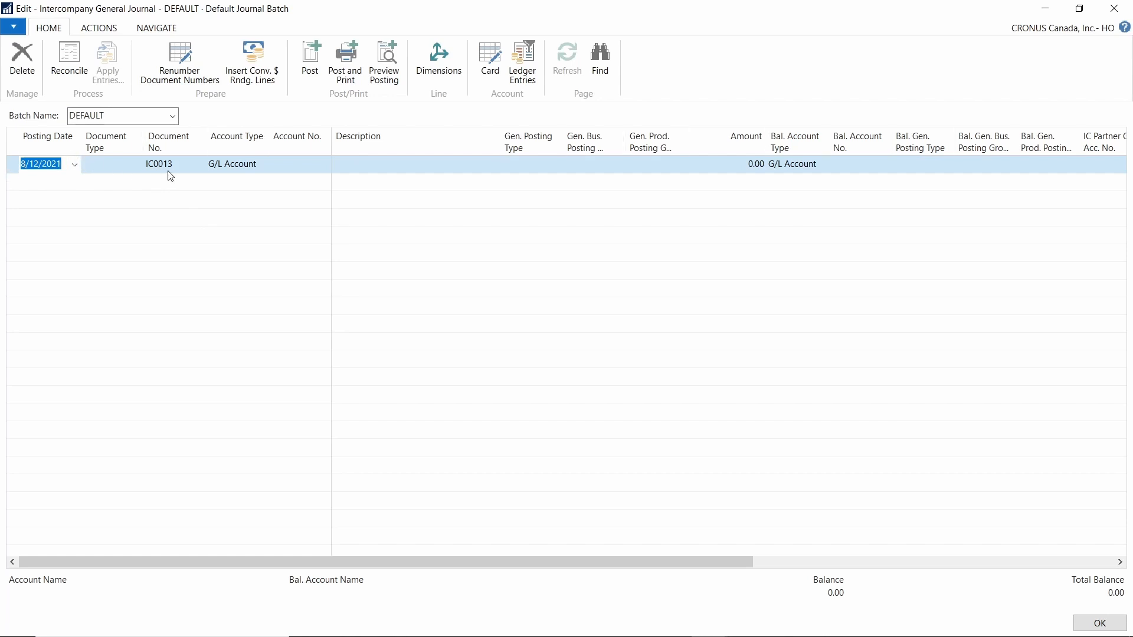
Step: Set the document type of the first journal line to Invoice
left_click(114, 169)
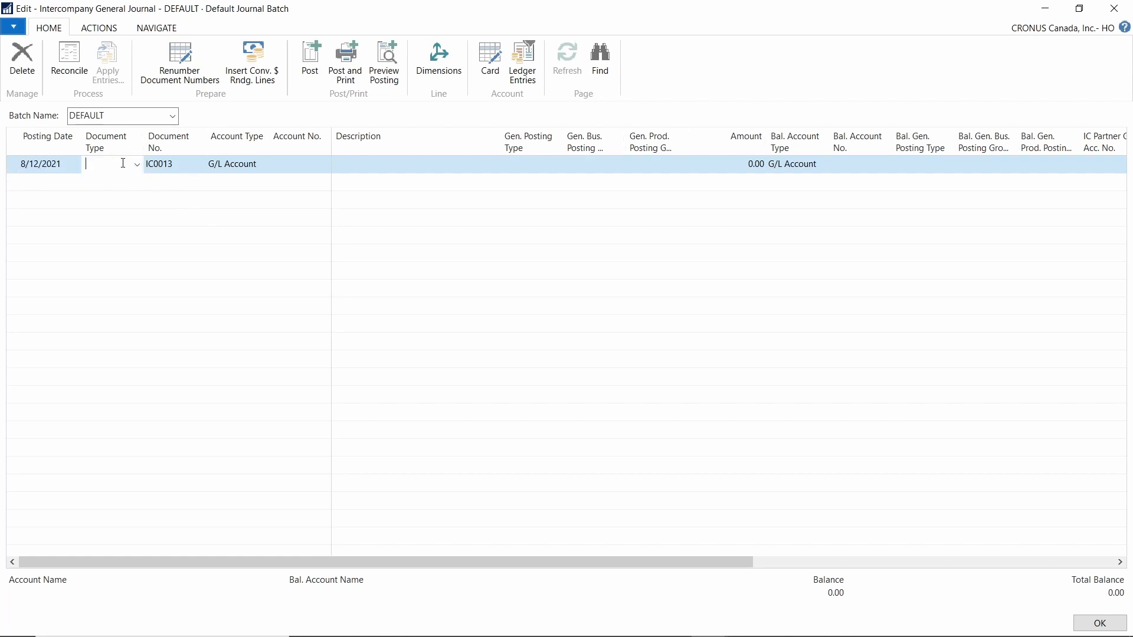
left_click(137, 164)
left_click(137, 203)
key("Tab")
Step: Set the first line's account type to IC Partner and its account number to CORP1
left_click(301, 165)
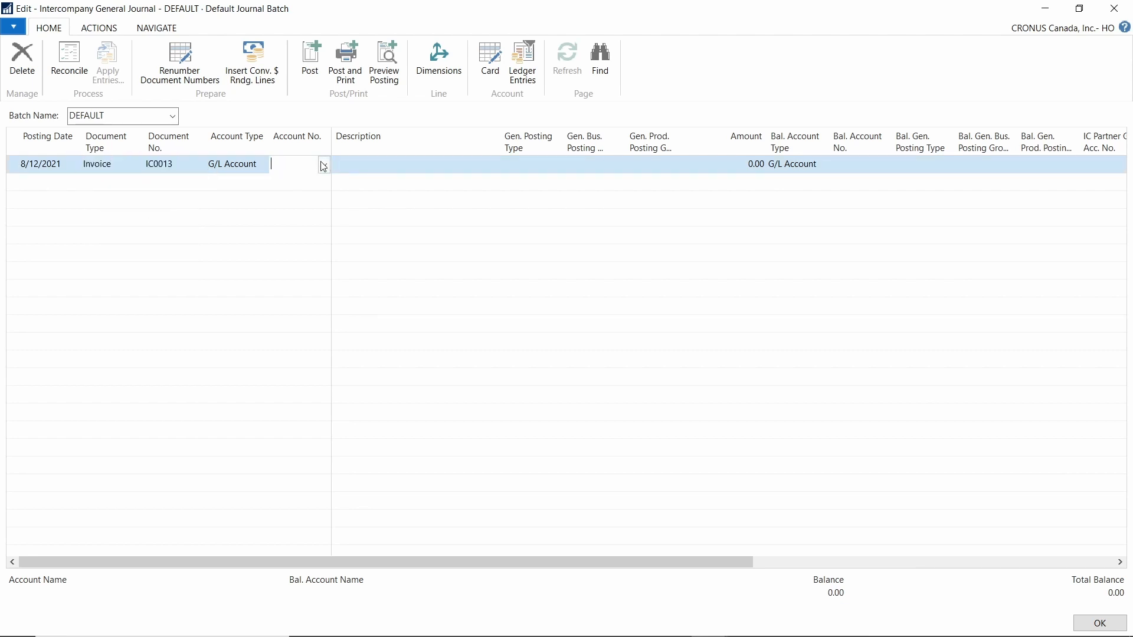
left_click(261, 167)
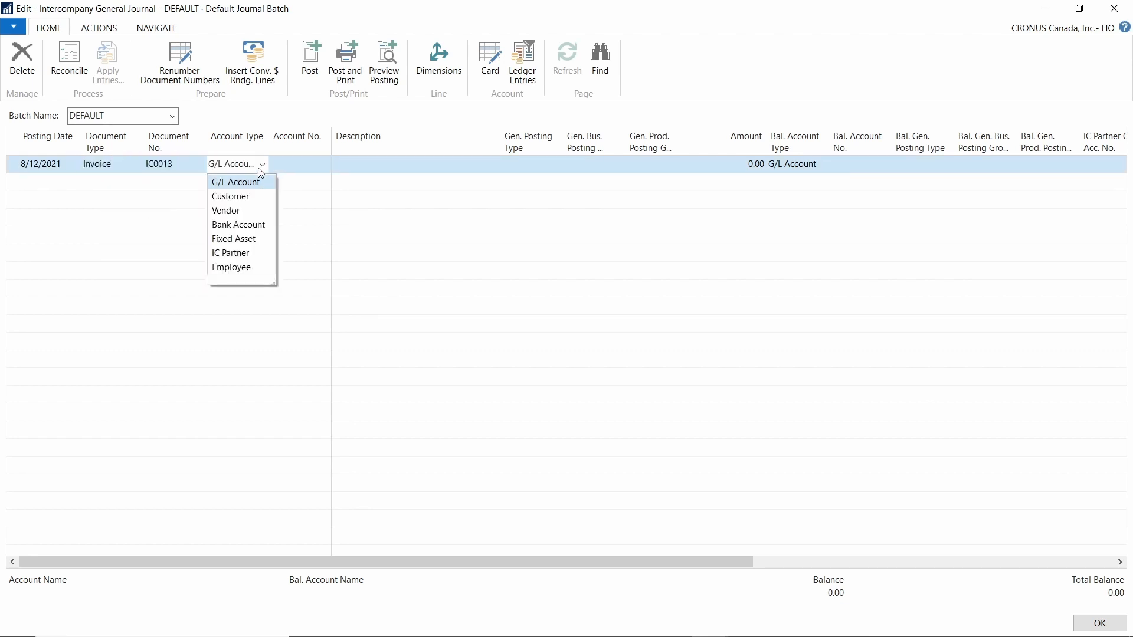
left_click(239, 254)
left_click(301, 167)
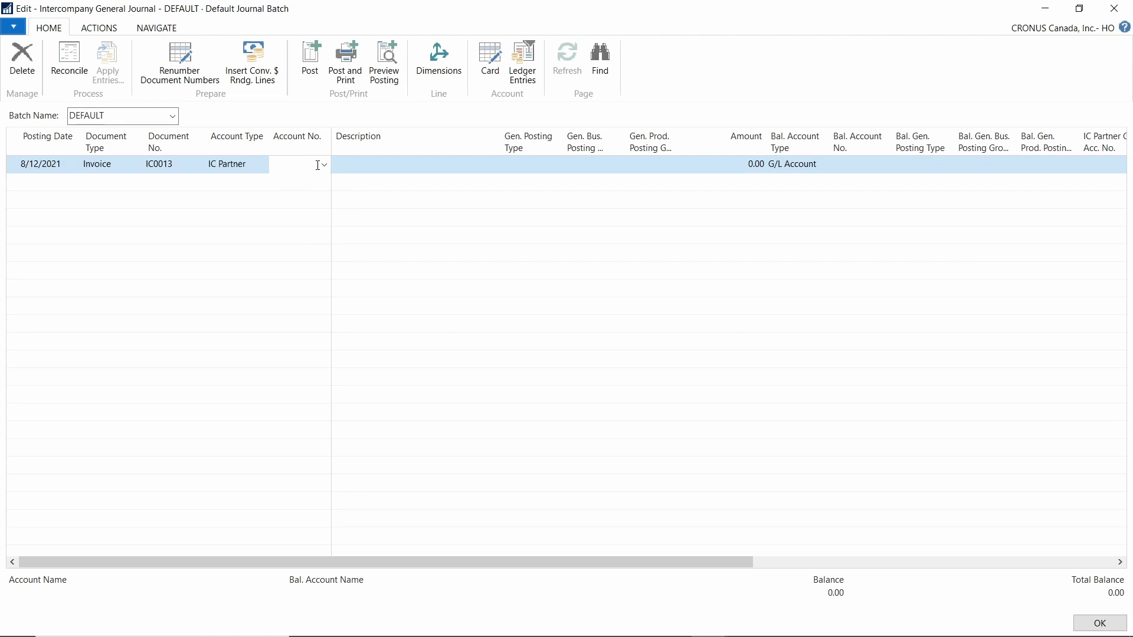
left_click(318, 165)
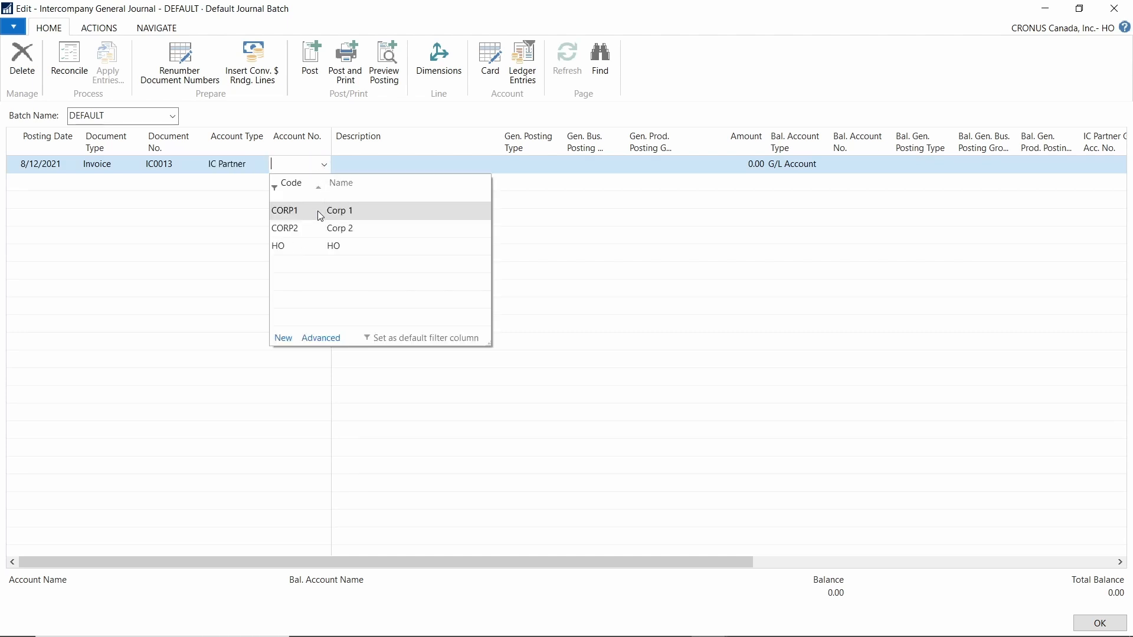
left_click(317, 211)
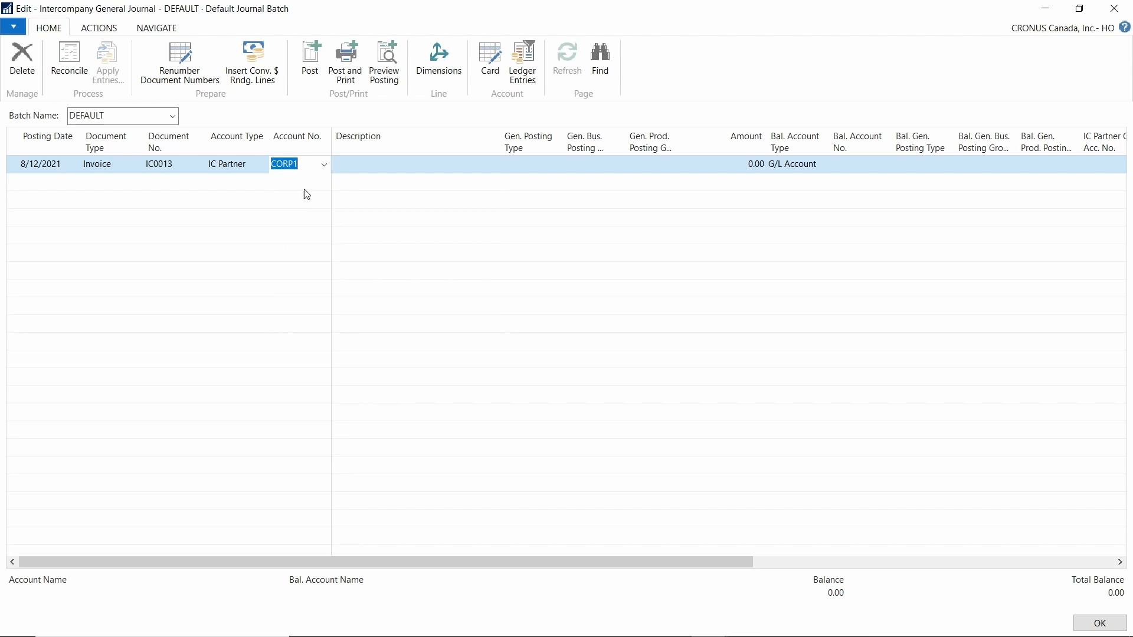
Step: Enter an amount of 100 on the CORP1 line
left_click(389, 171)
left_click(584, 167)
left_click(757, 171)
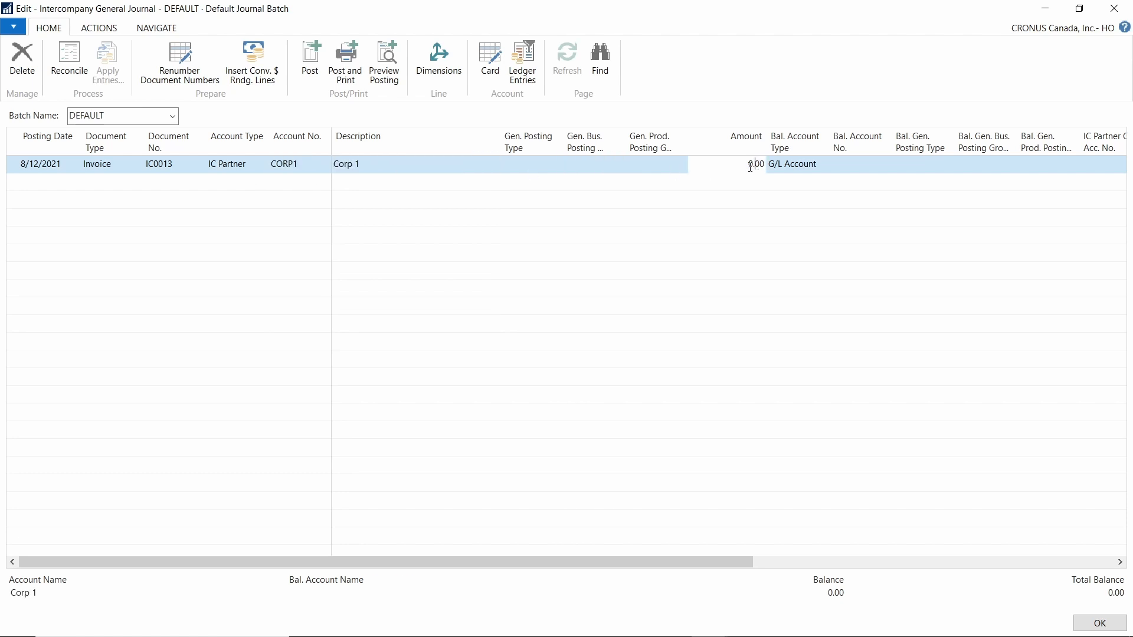
type("100")
left_click(780, 161)
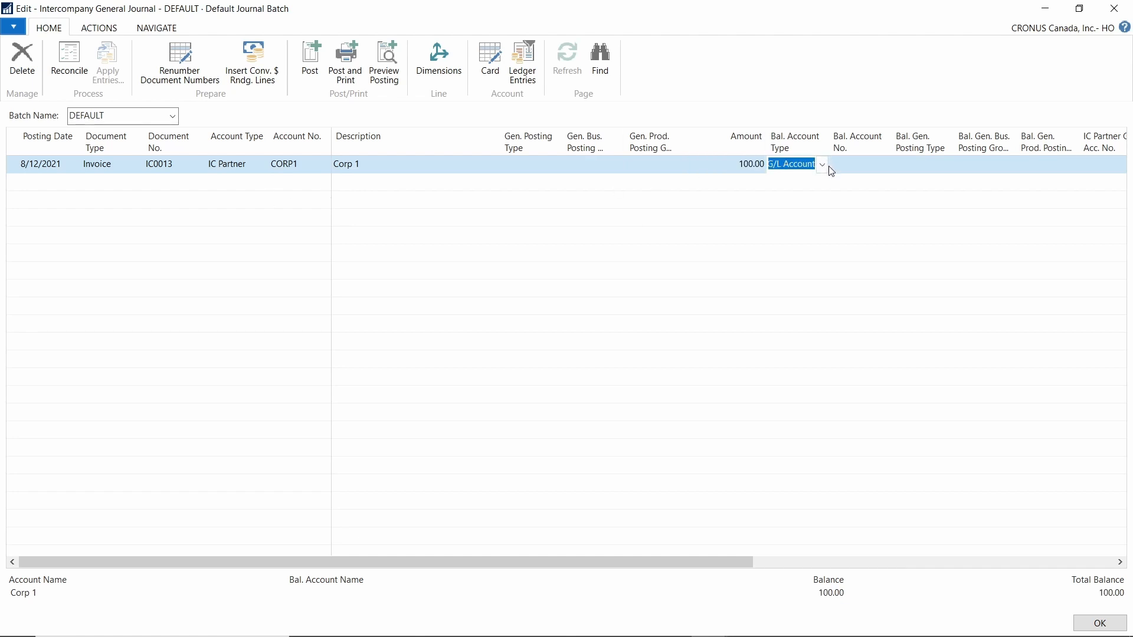
Step: Choose G/L account 12100 Bonds as the balancing account of the CORP1 line
left_click(861, 171)
left_click(884, 165)
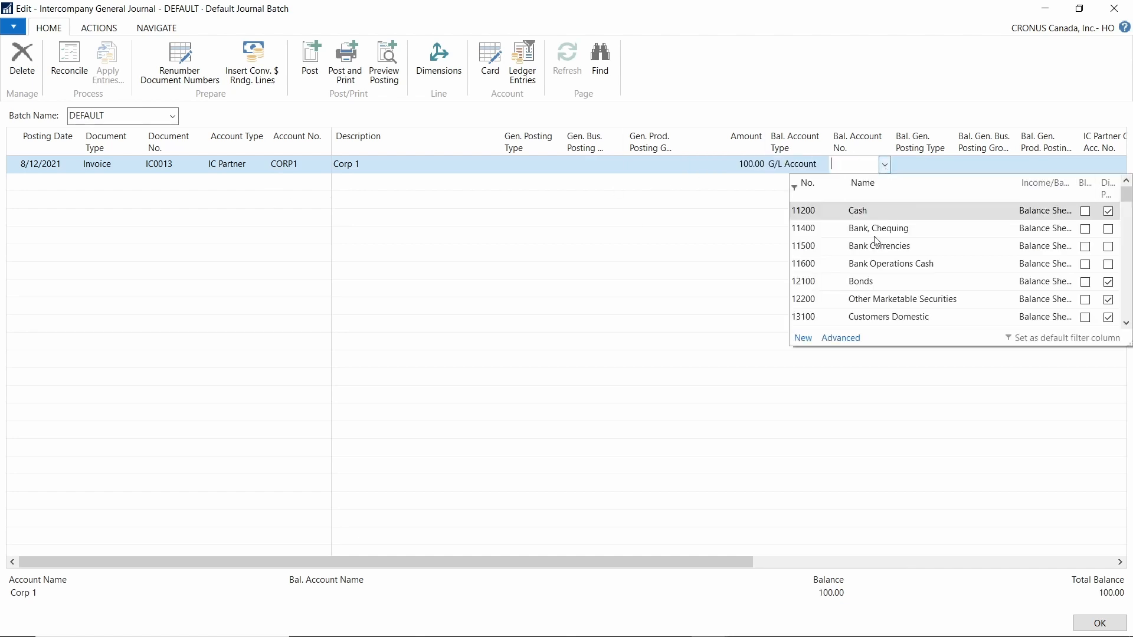
scroll(832, 292, "down", 2)
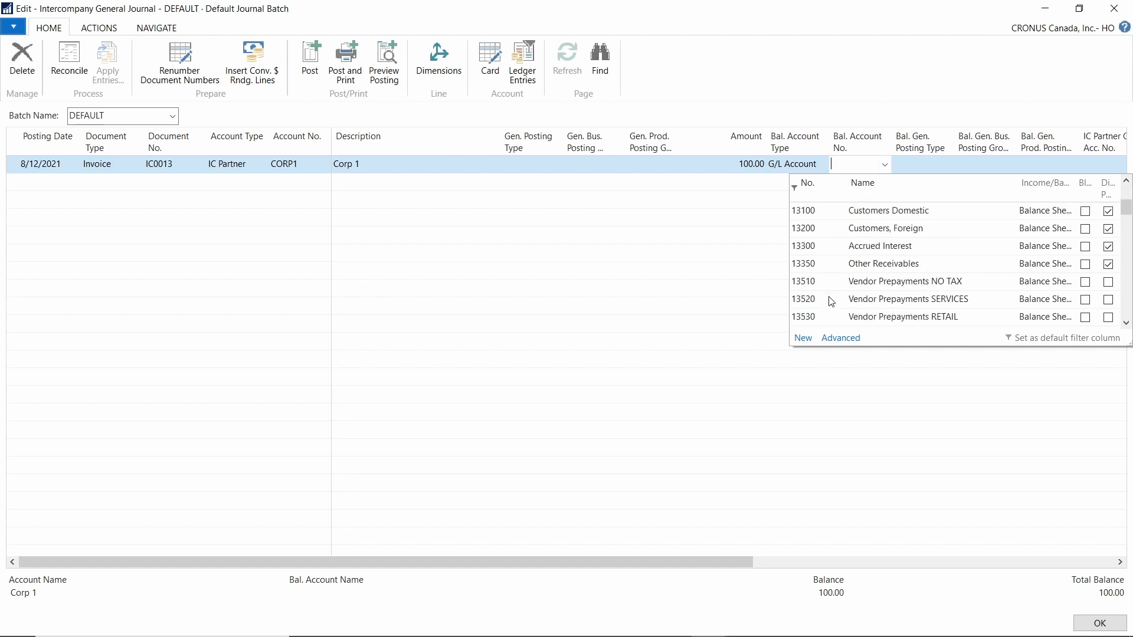
scroll(831, 301, "up", 1)
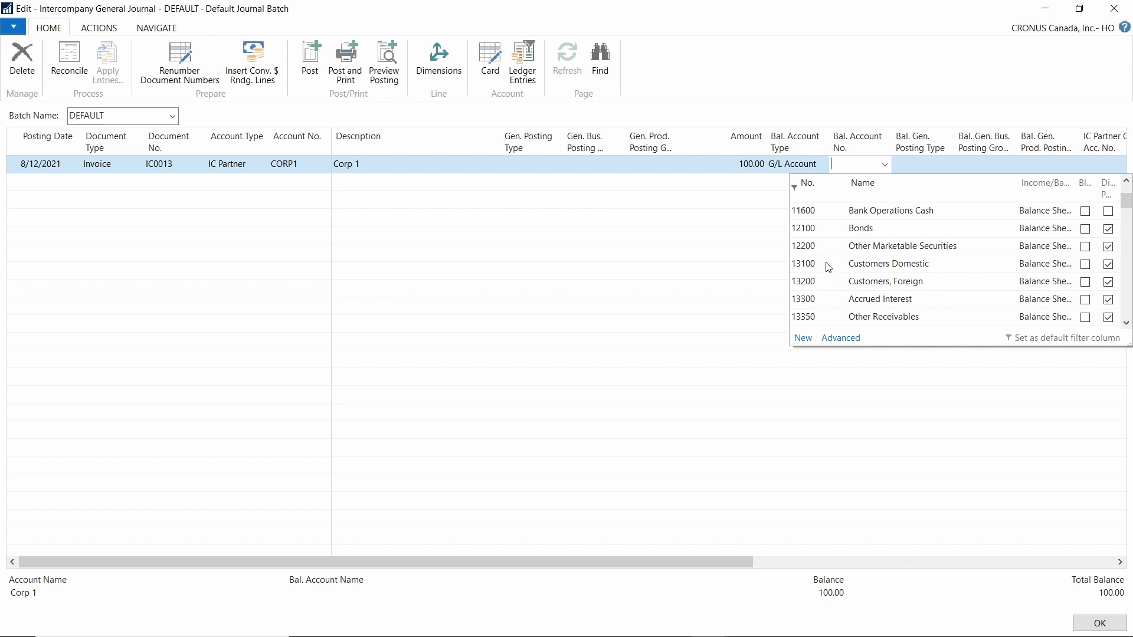
scroll(923, 271, "up", 1)
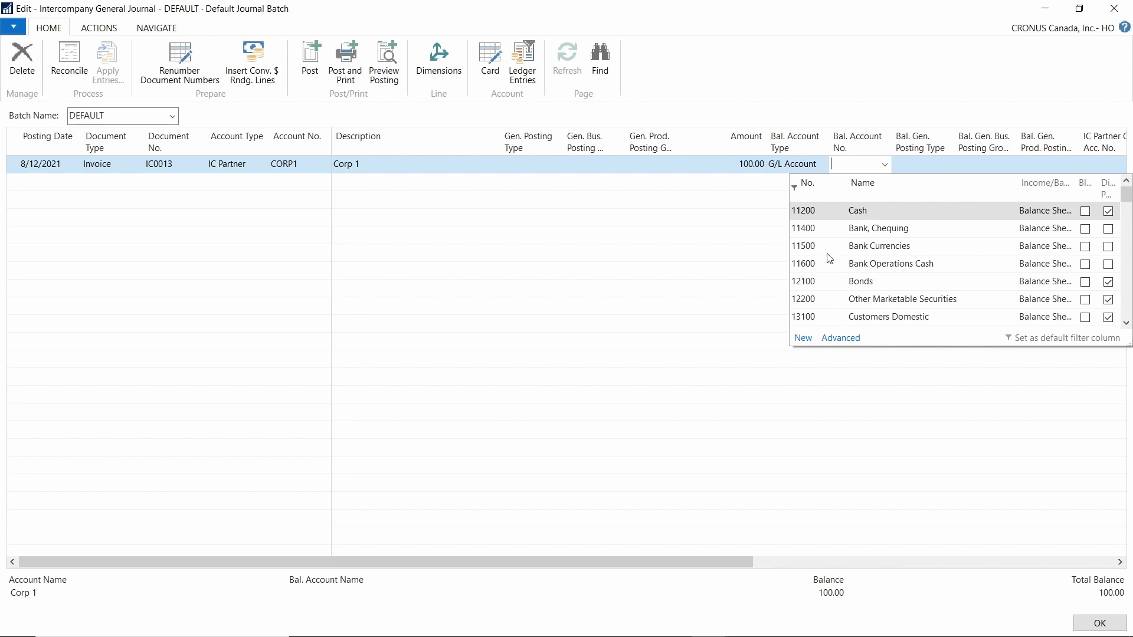
left_click(828, 289)
key("Tab")
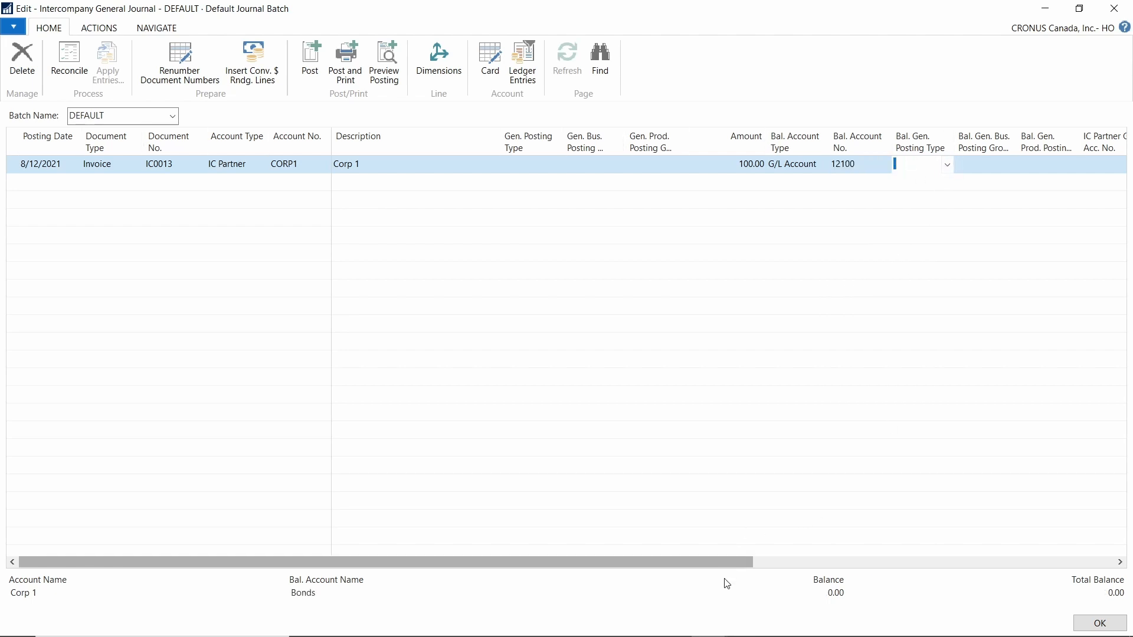
Step: Set the IC Partner G/L Acc. No. of the CORP1 line to 12100
left_click_drag(716, 563, 869, 543)
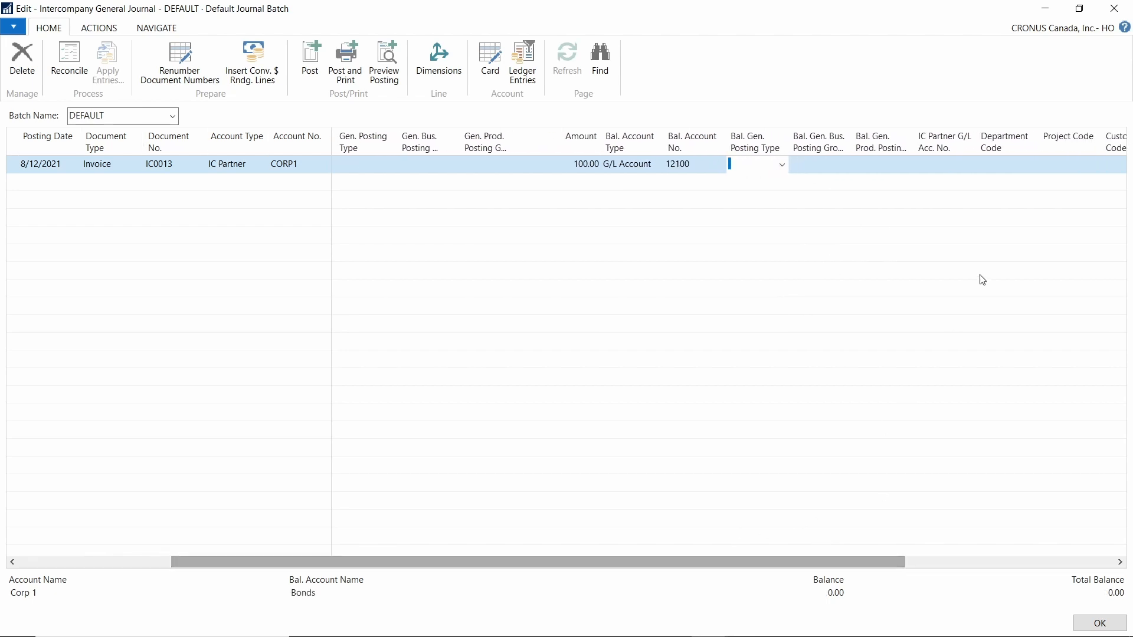
left_click(948, 165)
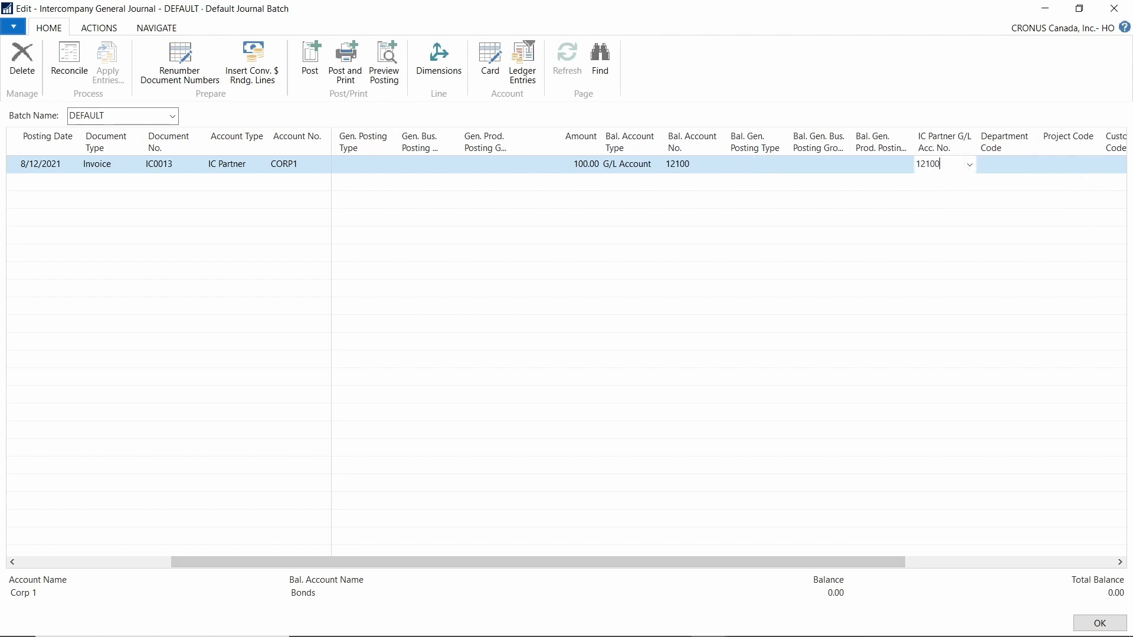
key("Tab")
Step: Start a second journal line and set its document number to IC0013
left_click(55, 181)
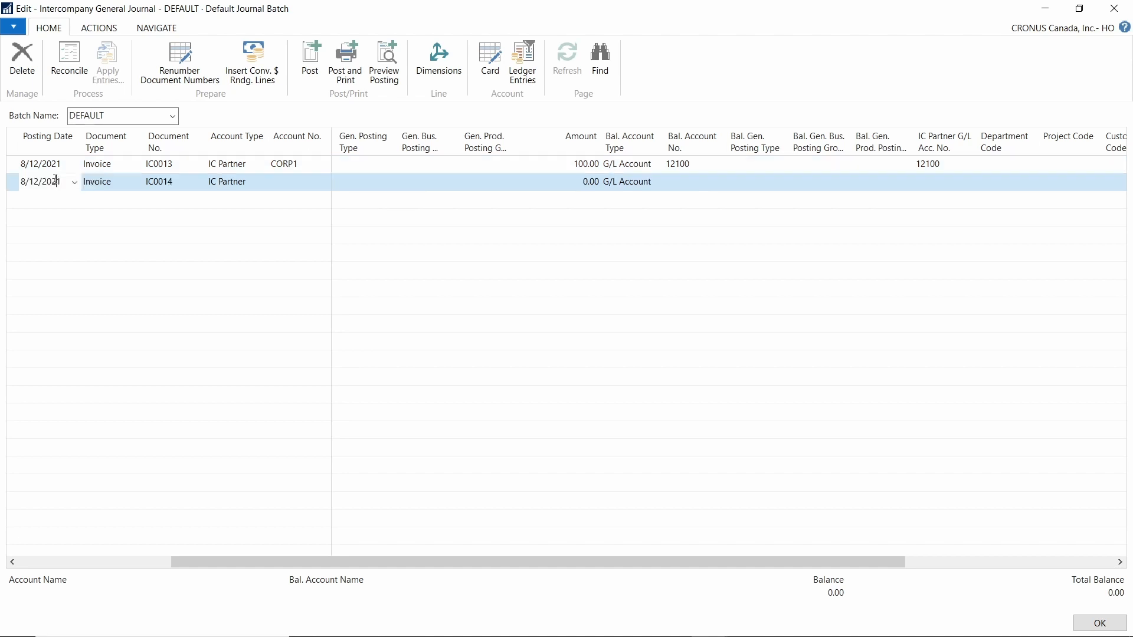
left_click(184, 179)
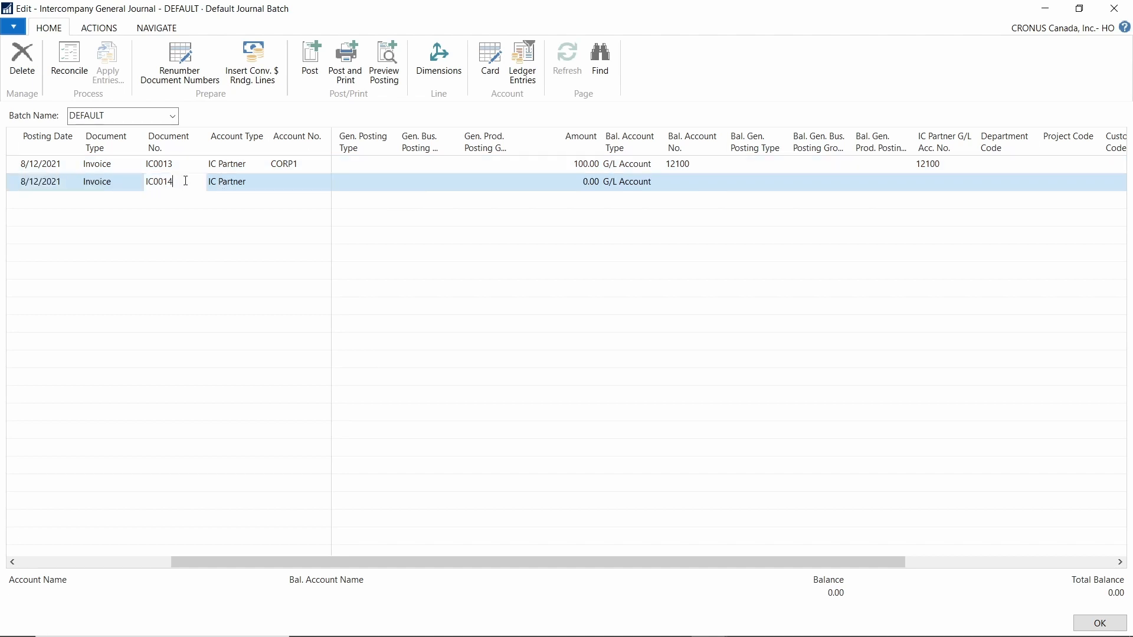
key("BackSpace")
type("3")
key("Tab")
Step: Set the second line's account number to IC partner CORP2 and its amount to 200
left_click(308, 184)
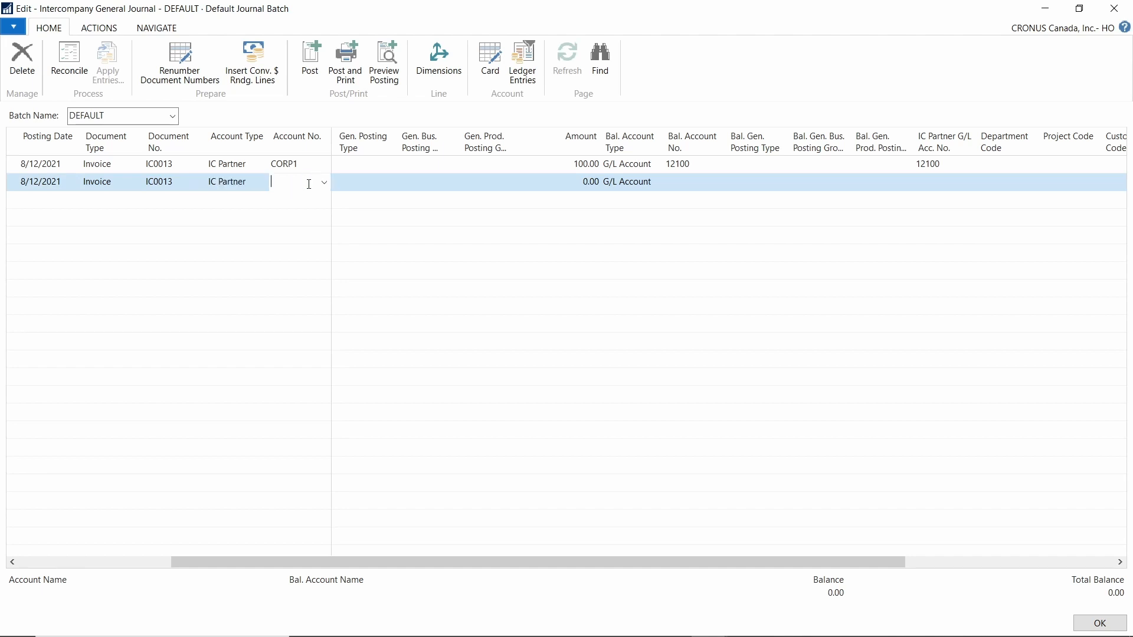
left_click(324, 182)
left_click(311, 247)
key("Tab")
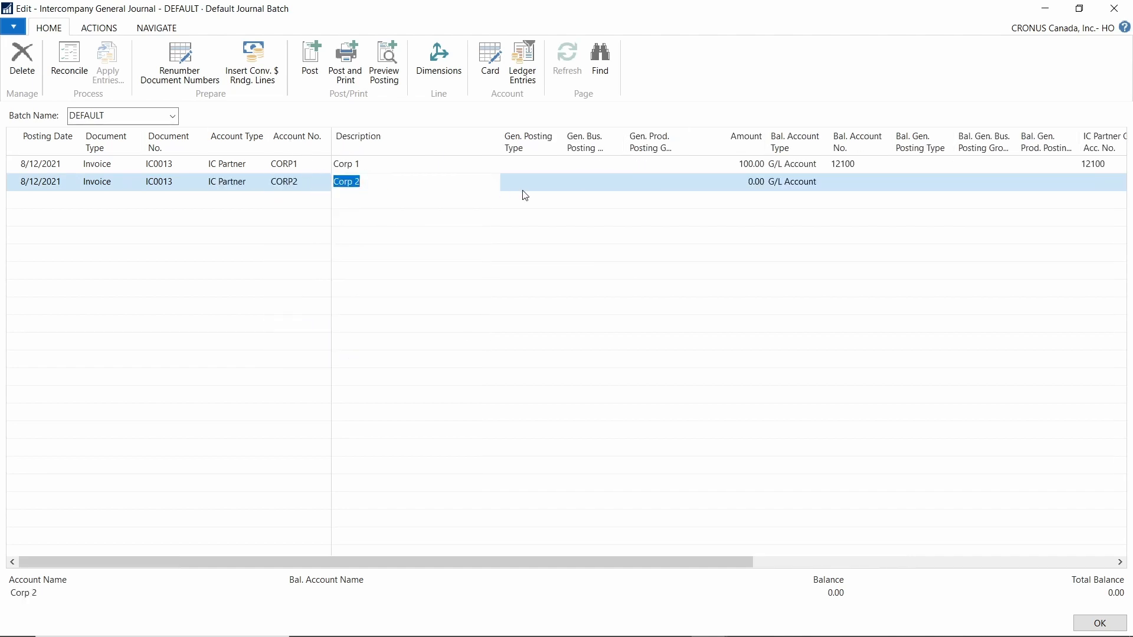
left_click(719, 182)
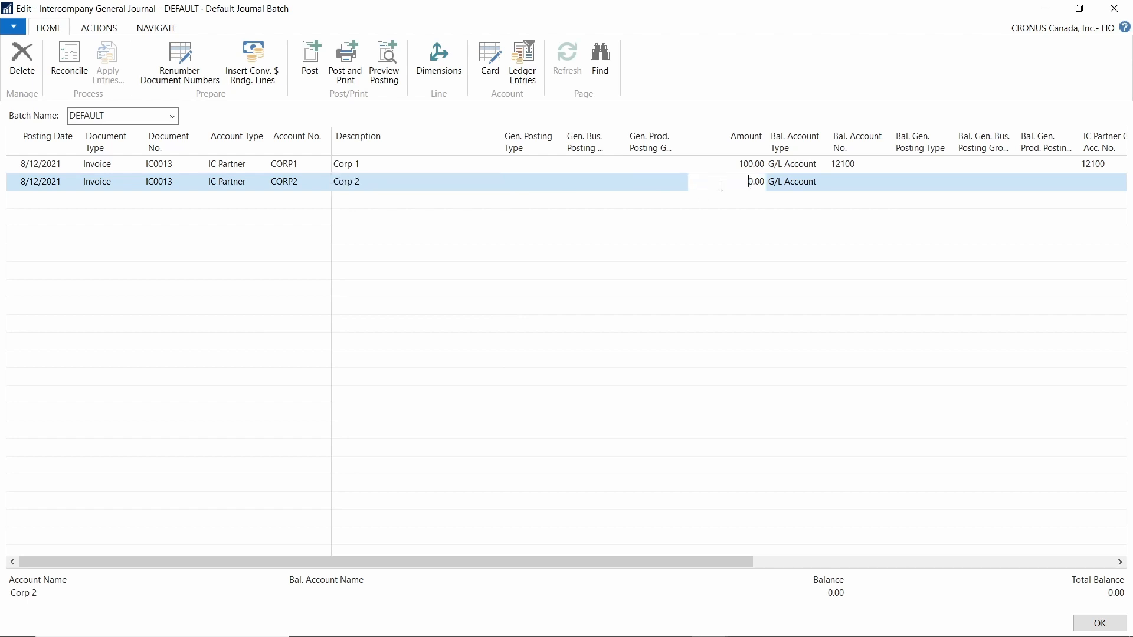
type("200")
key("Tab")
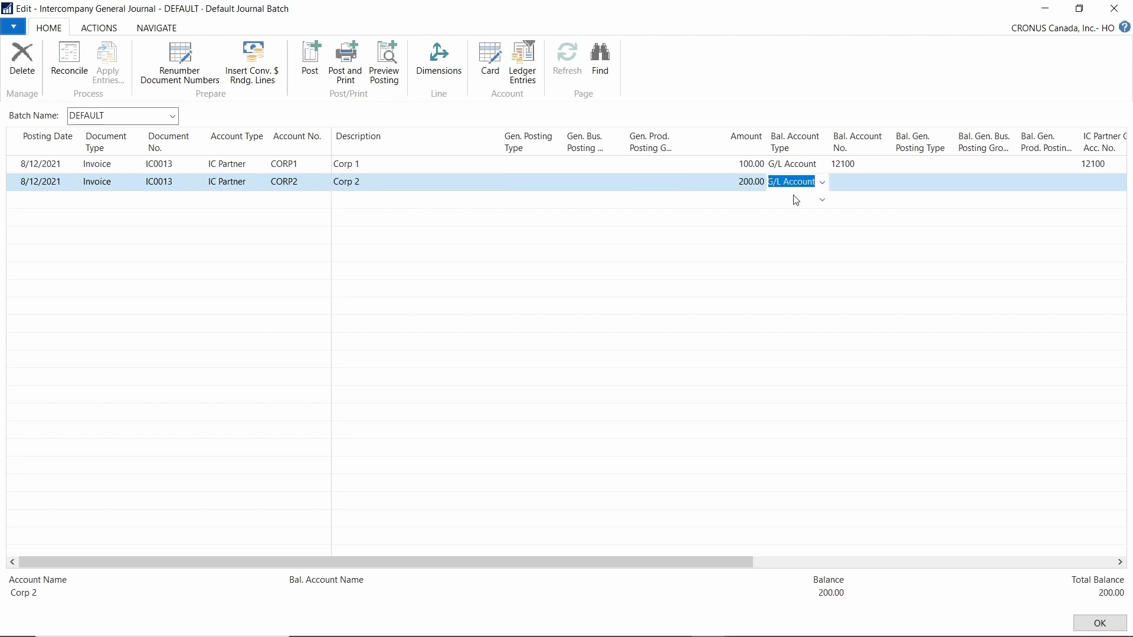
Step: Choose G/L account 11200 Cash as the balancing account of the CORP2 line
left_click(849, 181)
left_click(884, 182)
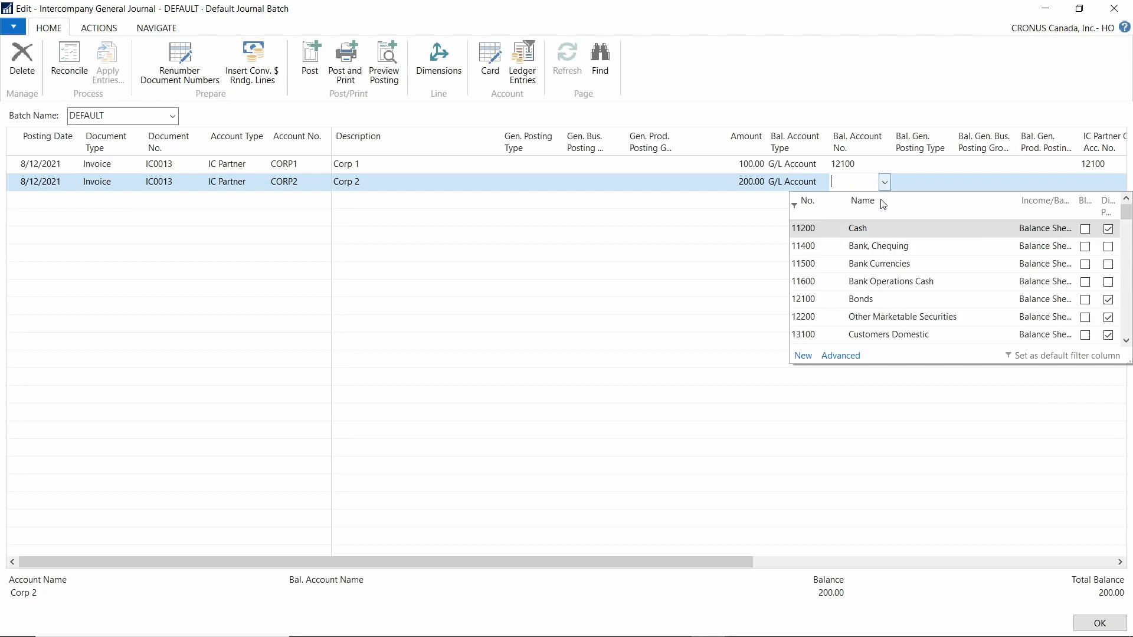
left_click(826, 228)
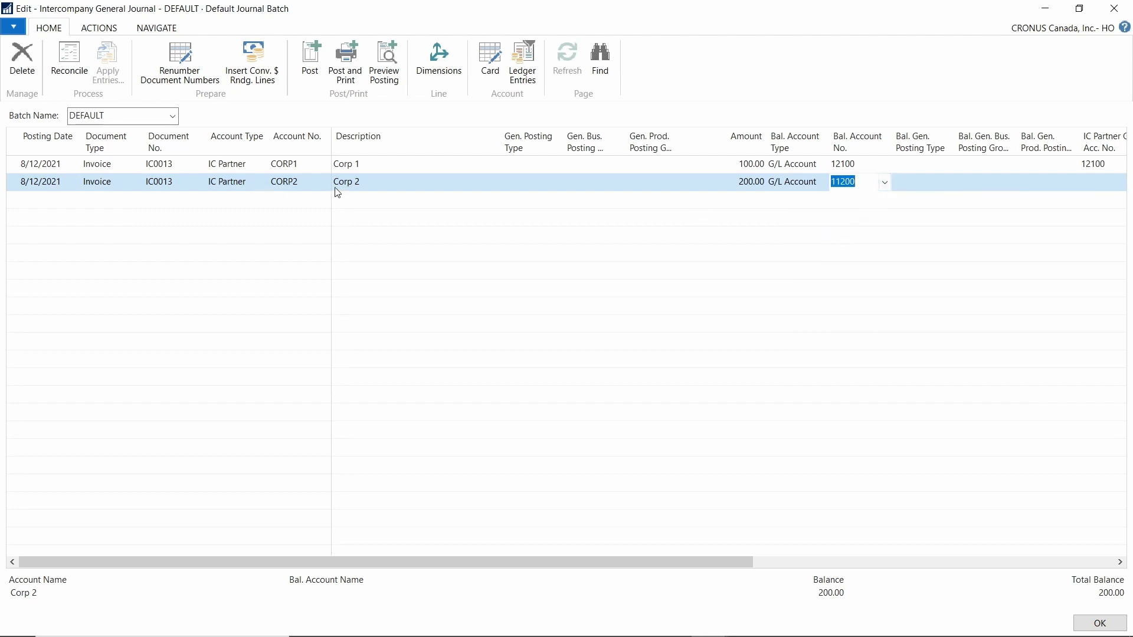
Step: Open the account card of 11200 Cash from the full G/L account list, check its Default IC Partner G/L Acc. No. and return with that account selected
left_click(884, 184)
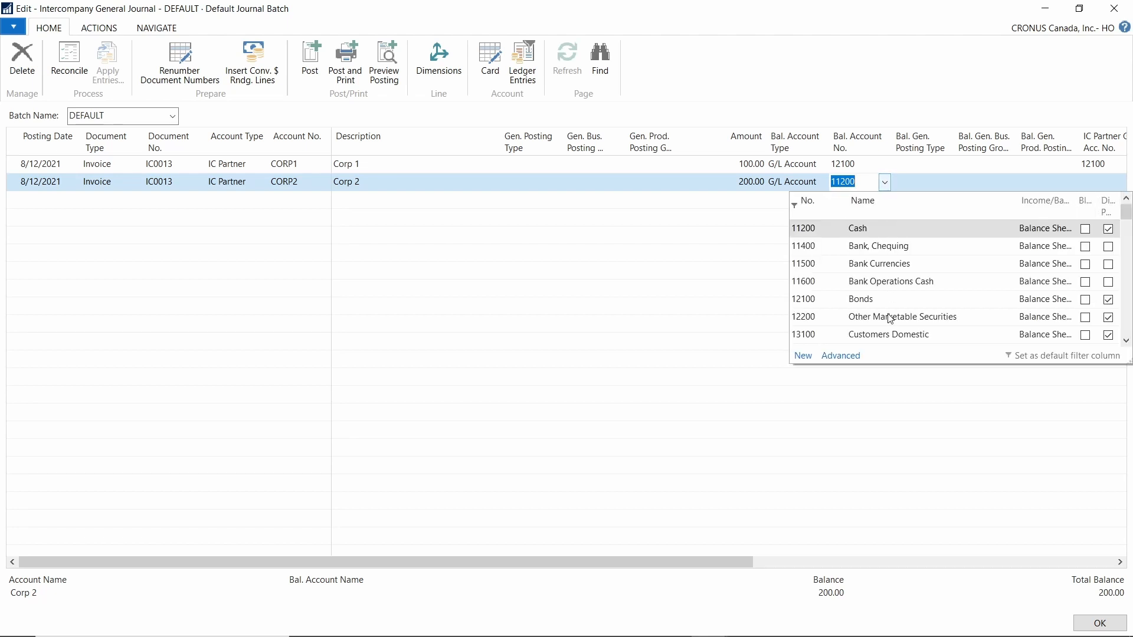
left_click(858, 358)
left_click(78, 74)
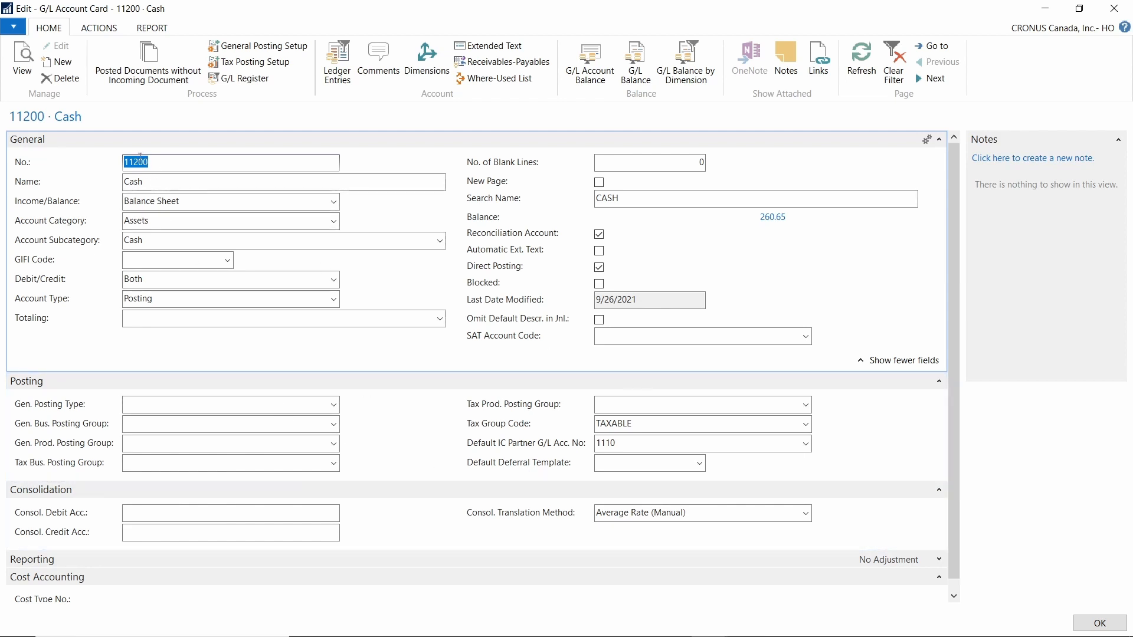
left_click(635, 443)
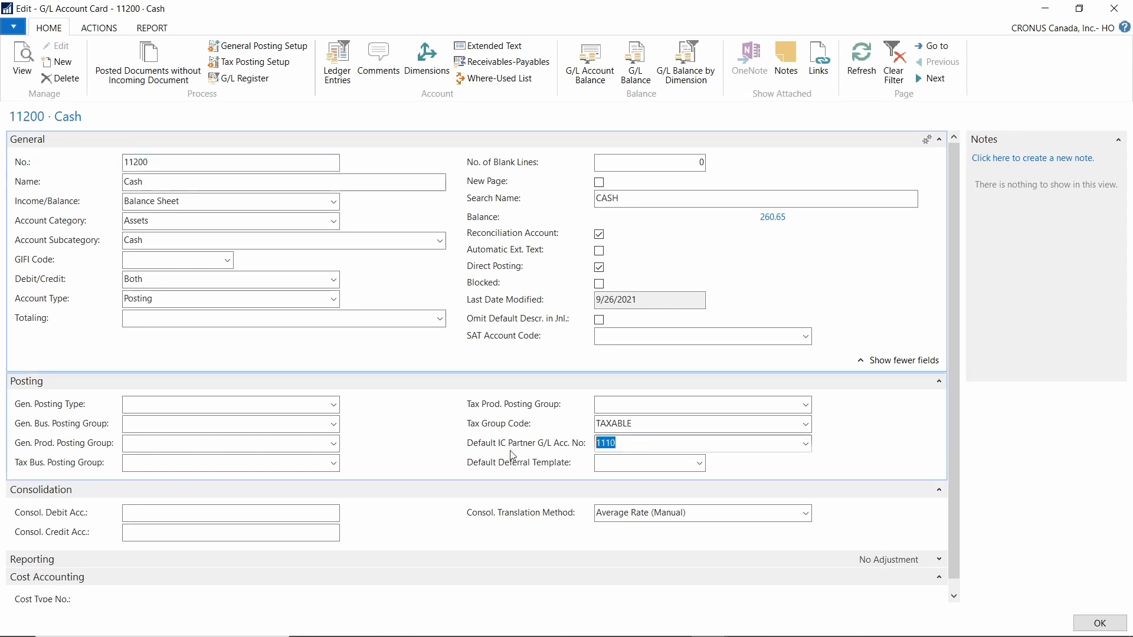
mouse_move(524, 450)
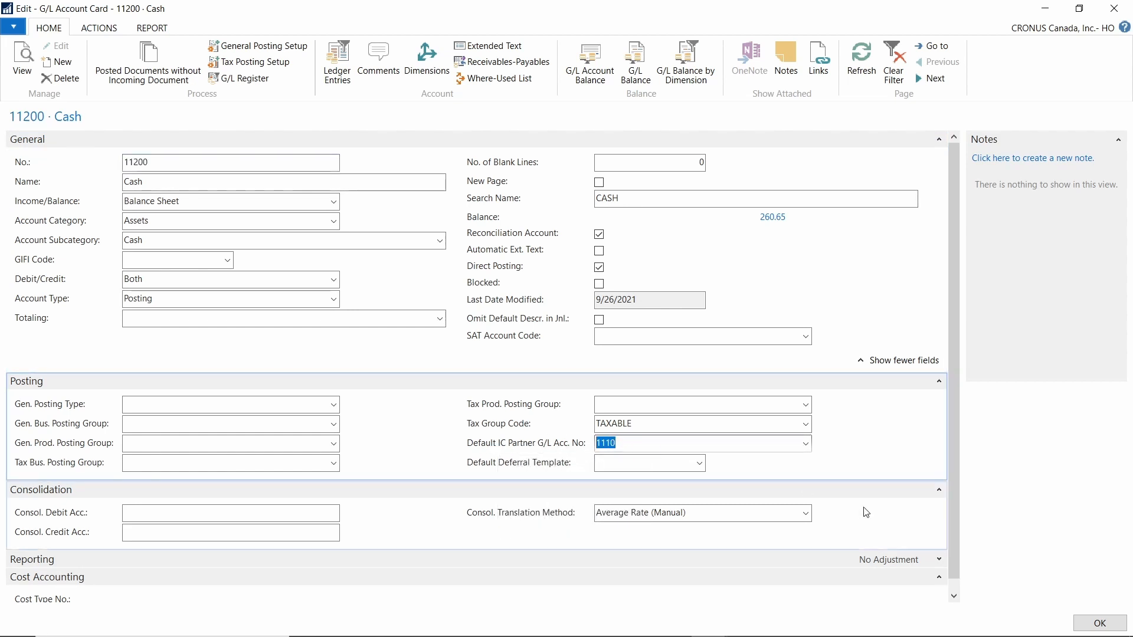
left_click(1094, 624)
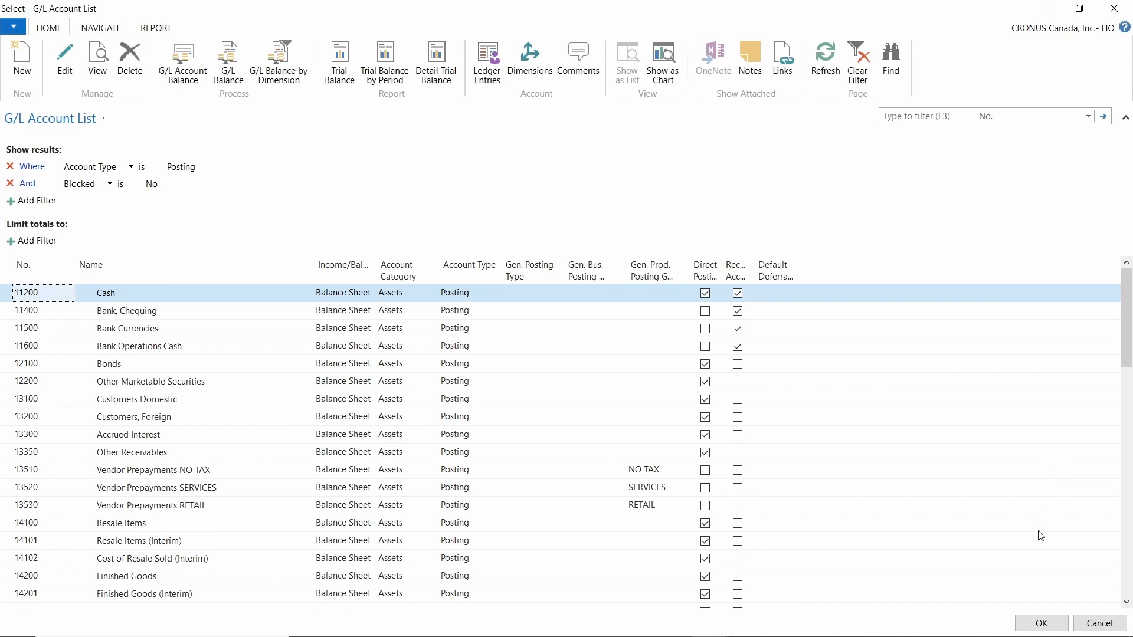
left_click(1041, 623)
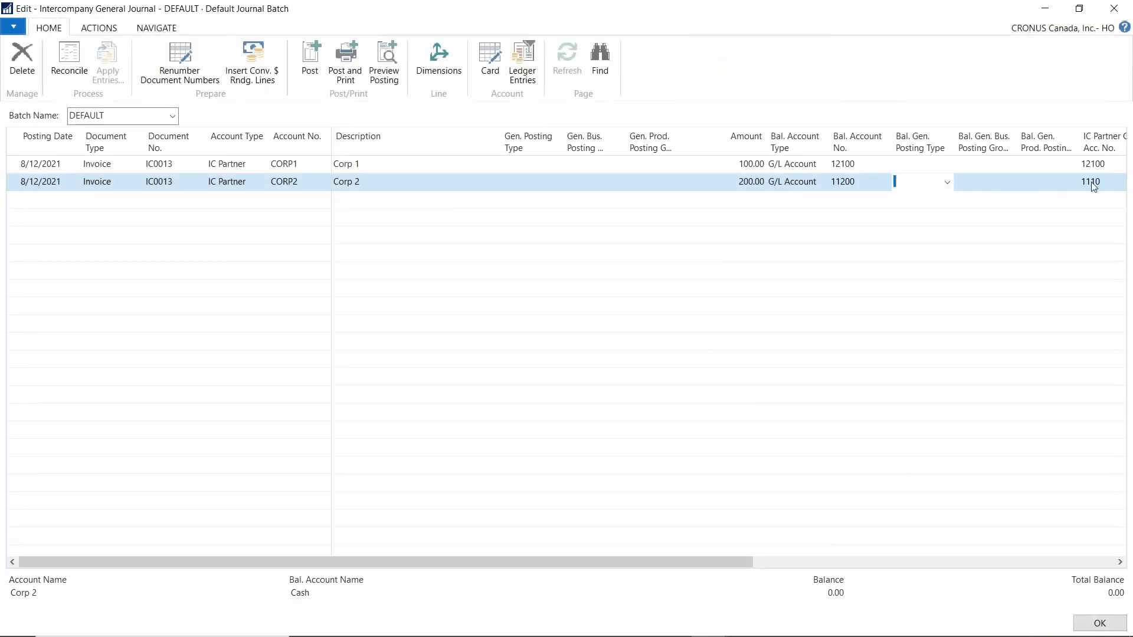
Step: Check the IC Partner G/L Acc. No. on the CORP2 line
left_click_drag(735, 562, 857, 559)
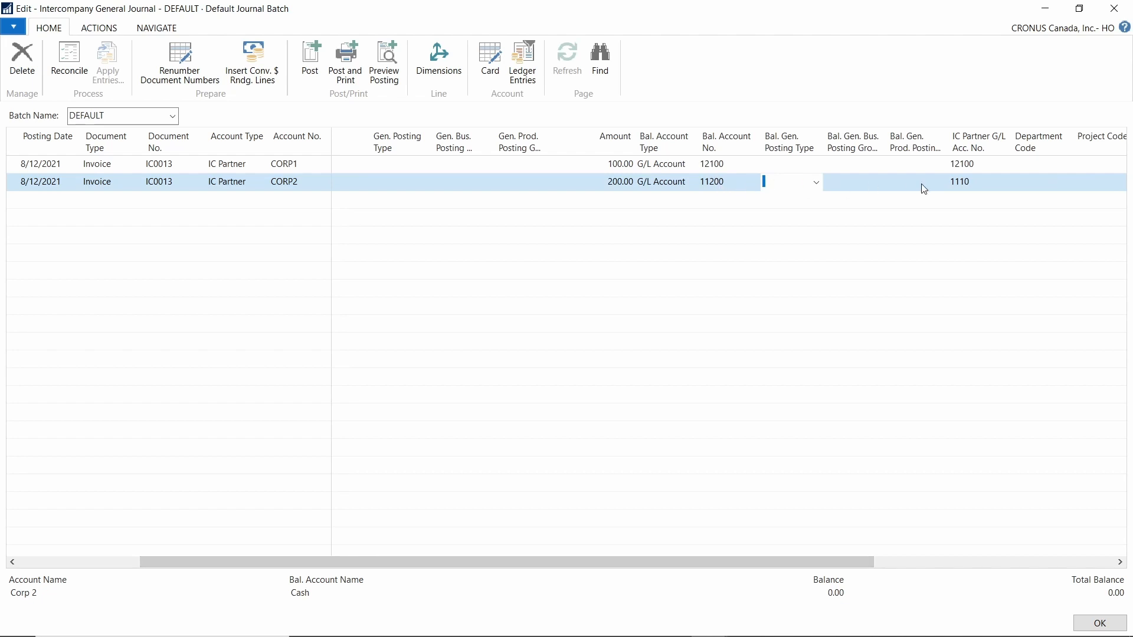
left_click(975, 184)
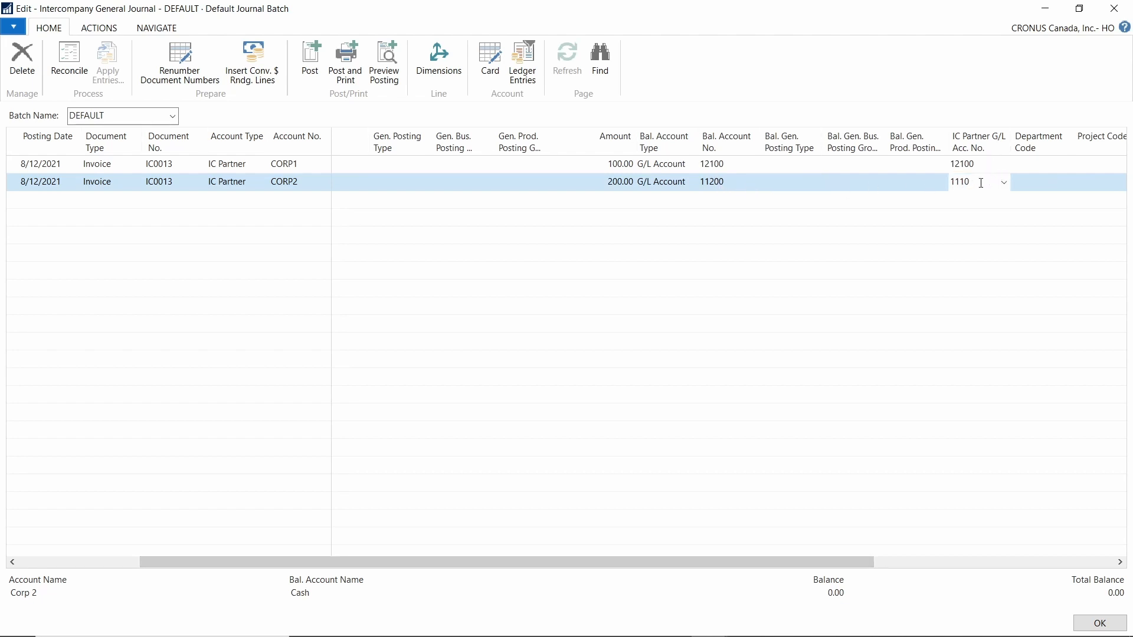
double_click(981, 183)
key("Tab")
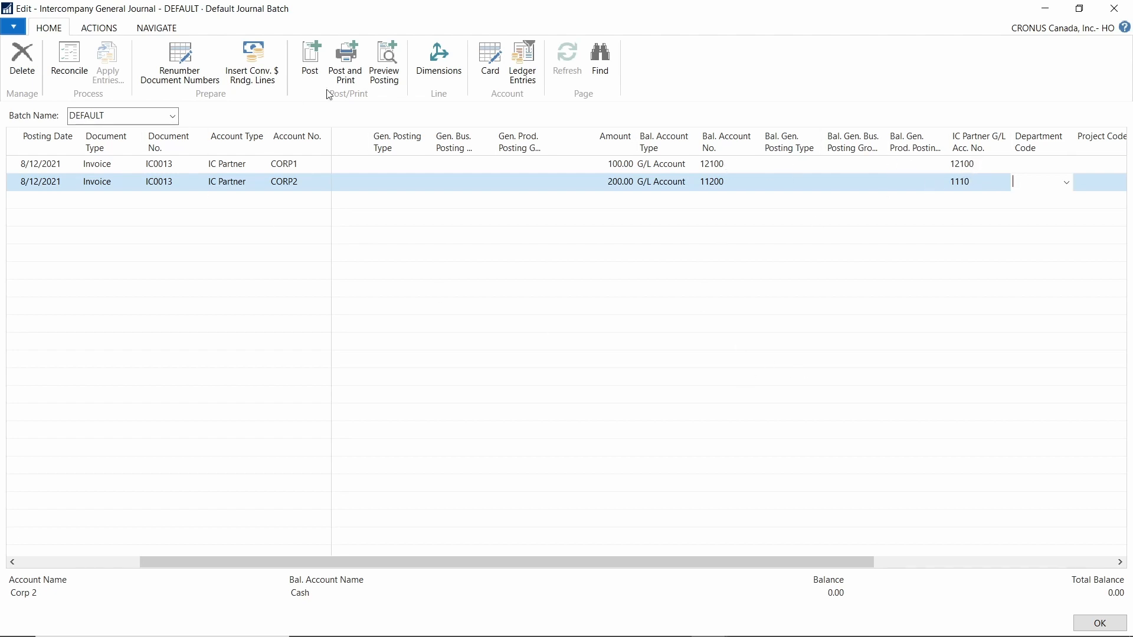
Step: Try to post the two intercompany general journal lines for CORP1 and CORP2
left_click(310, 59)
left_click(560, 341)
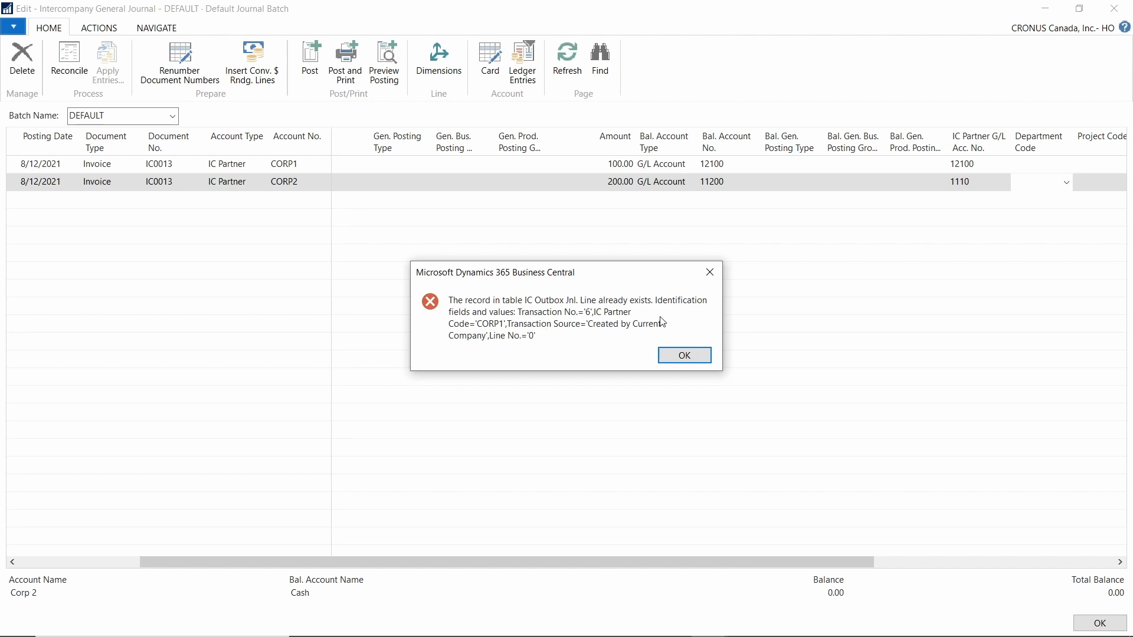
left_click(685, 356)
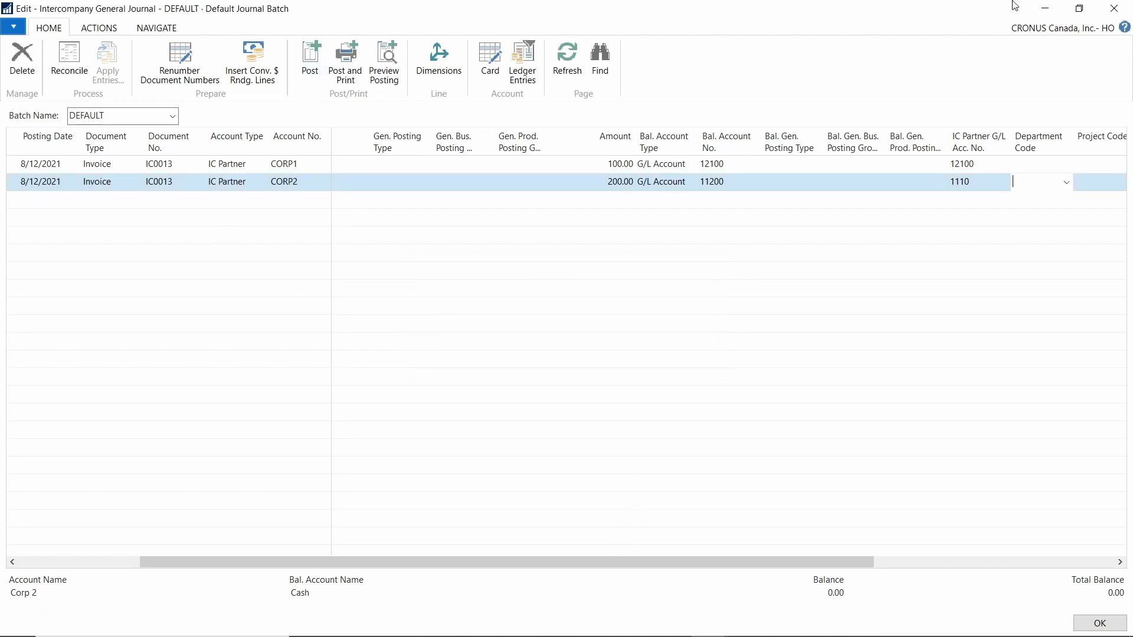
Step: Search for outbox, open Intercompany Outbox Transactions to check for pending transactions, and close the page
left_click(1044, 9)
type("ou")
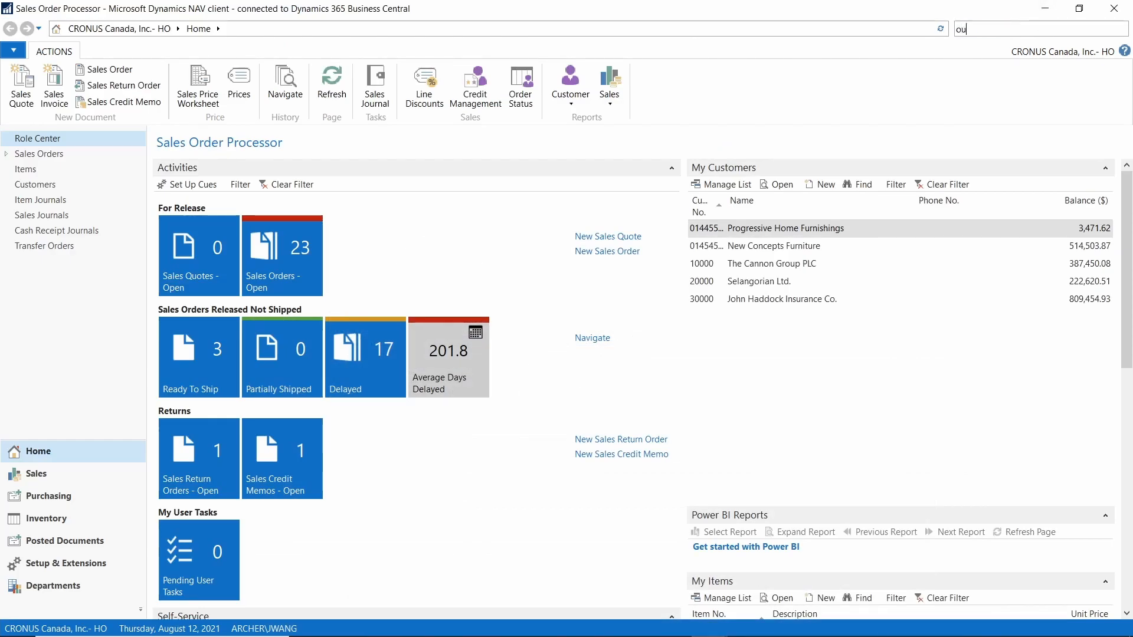
type("tbox")
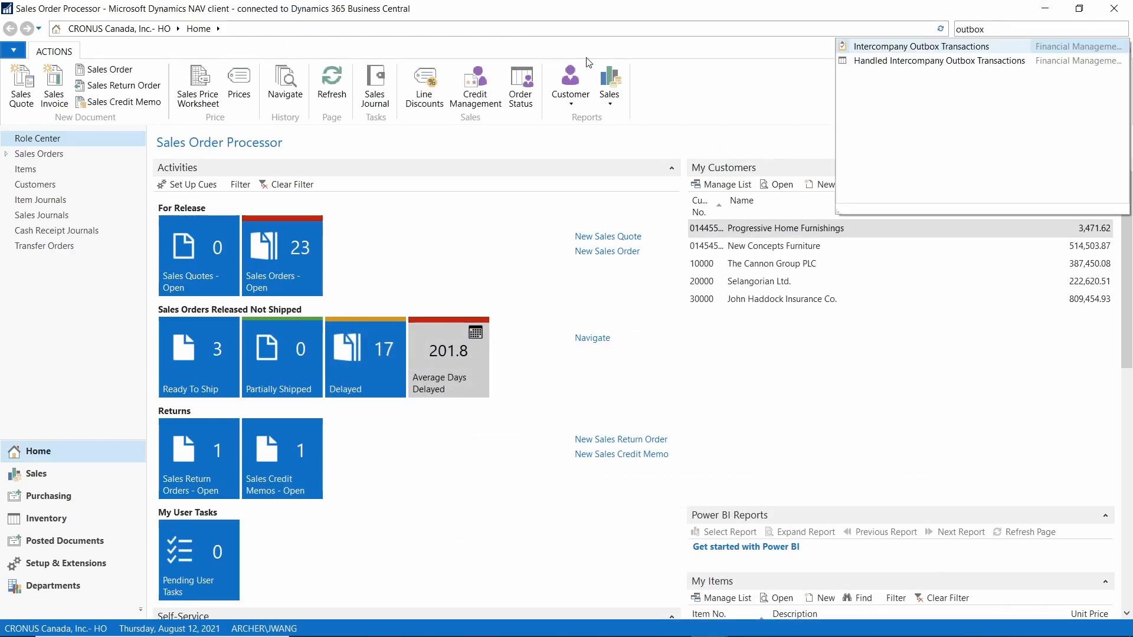
left_click(885, 47)
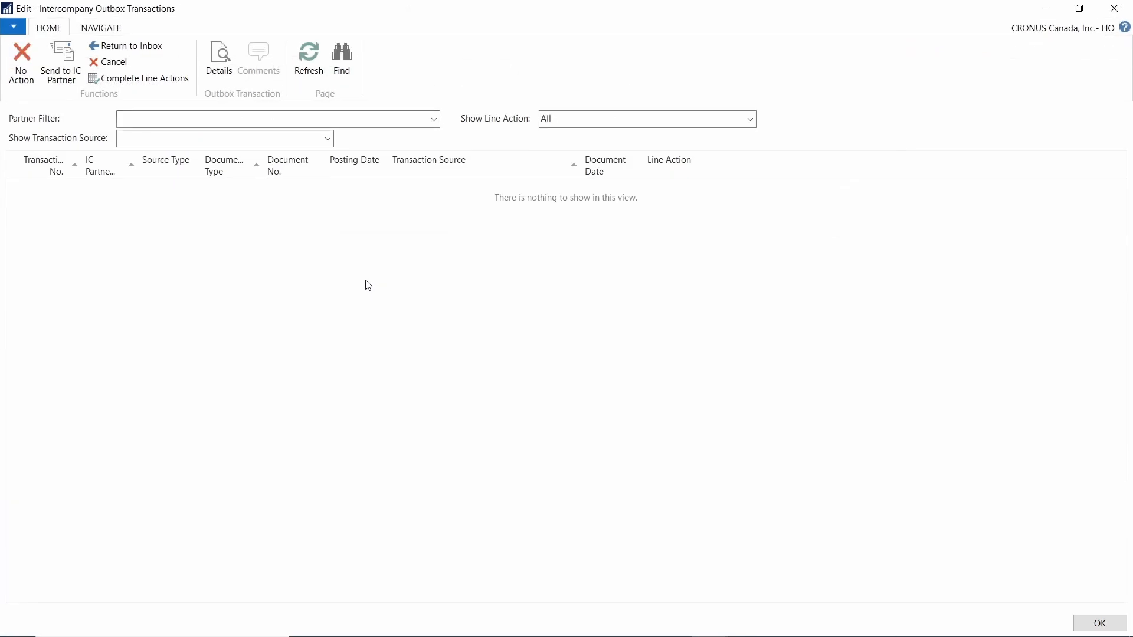
left_click(1113, 8)
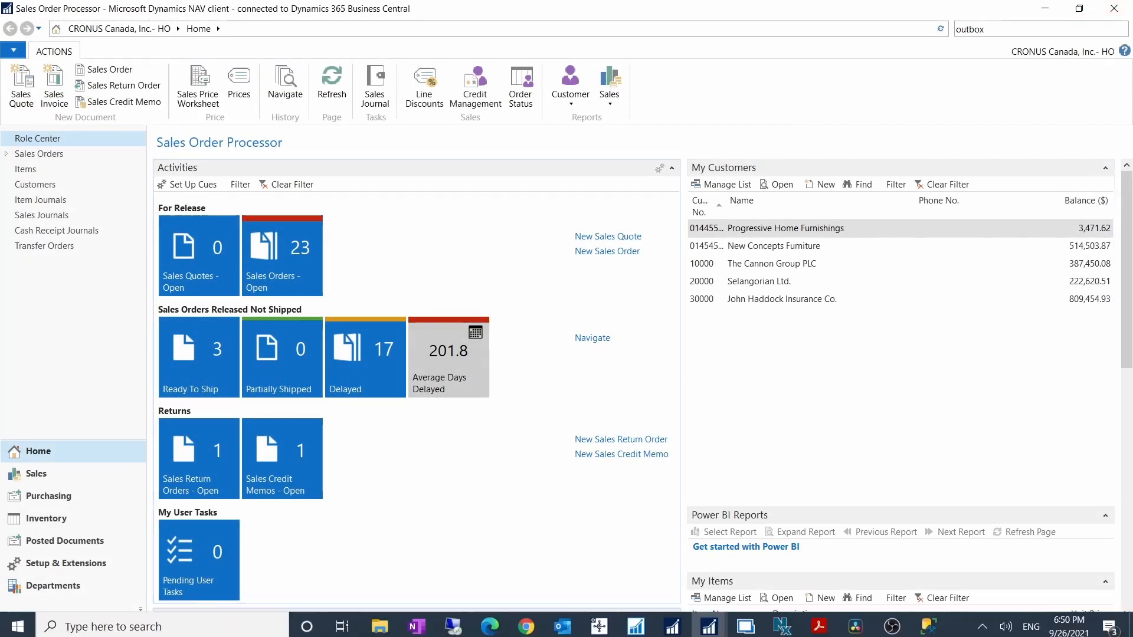
Step: Return to the Intercompany General Journal and try once more to post its lines
mouse_move(709, 622)
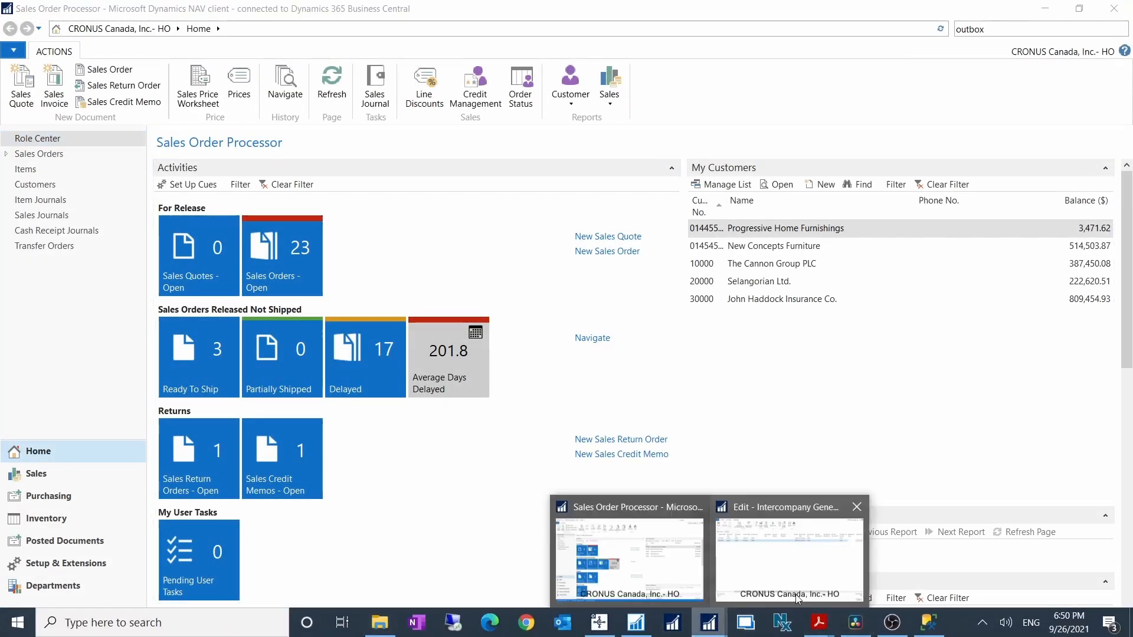
left_click(736, 551)
left_click(310, 62)
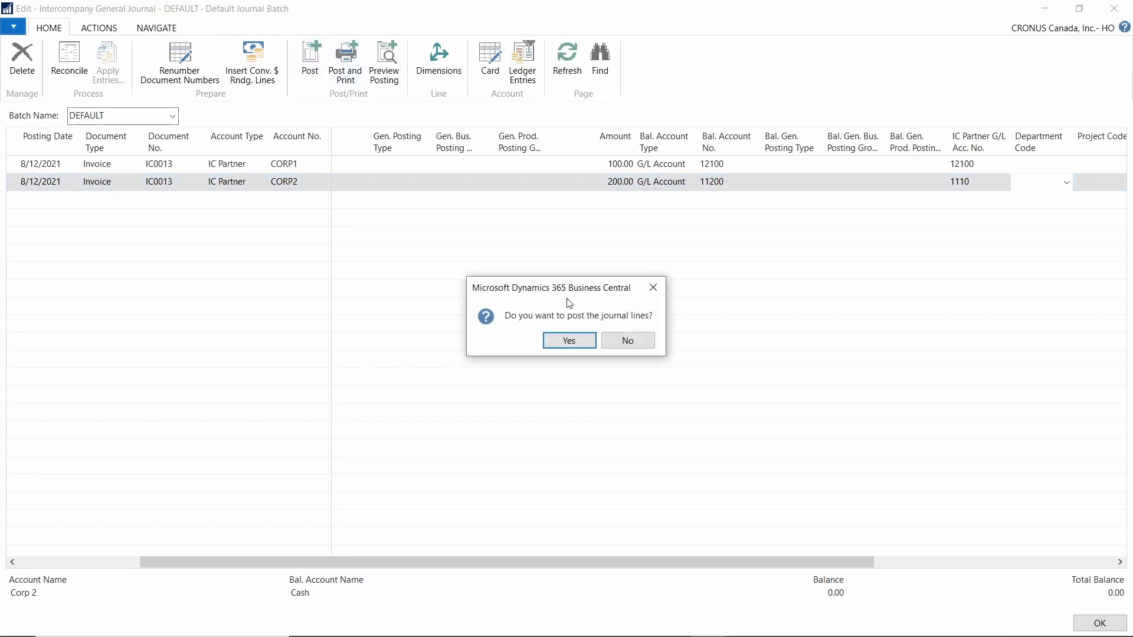
left_click(590, 346)
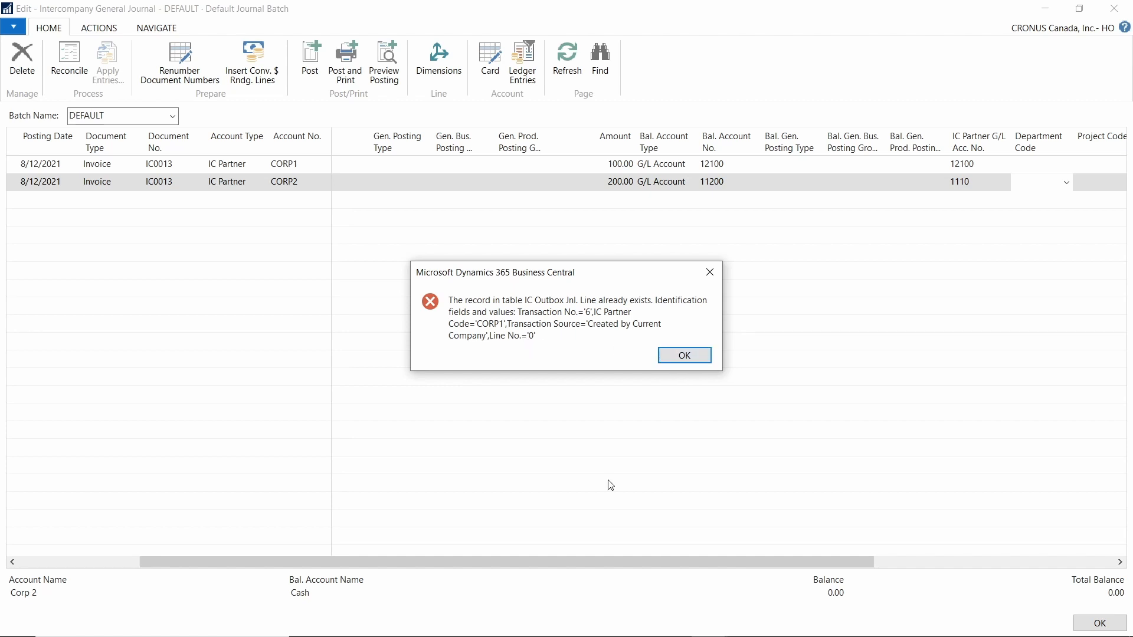
Step: Capture the screen region with the posting error using Greenshot and open the capture in its image editor
left_click(982, 622)
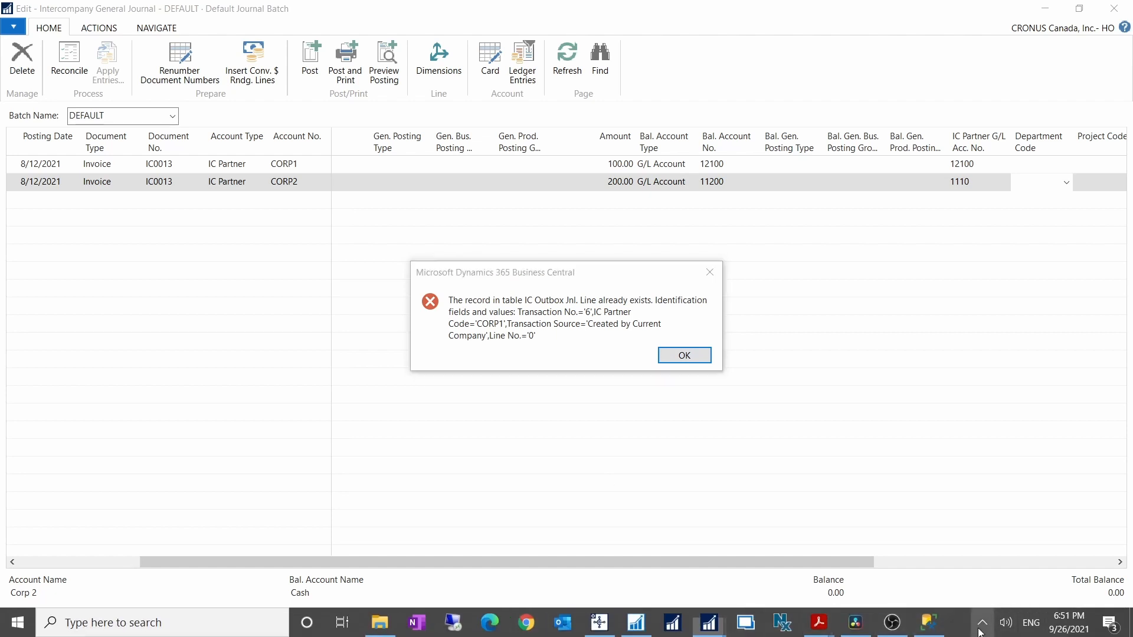
right_click(954, 536)
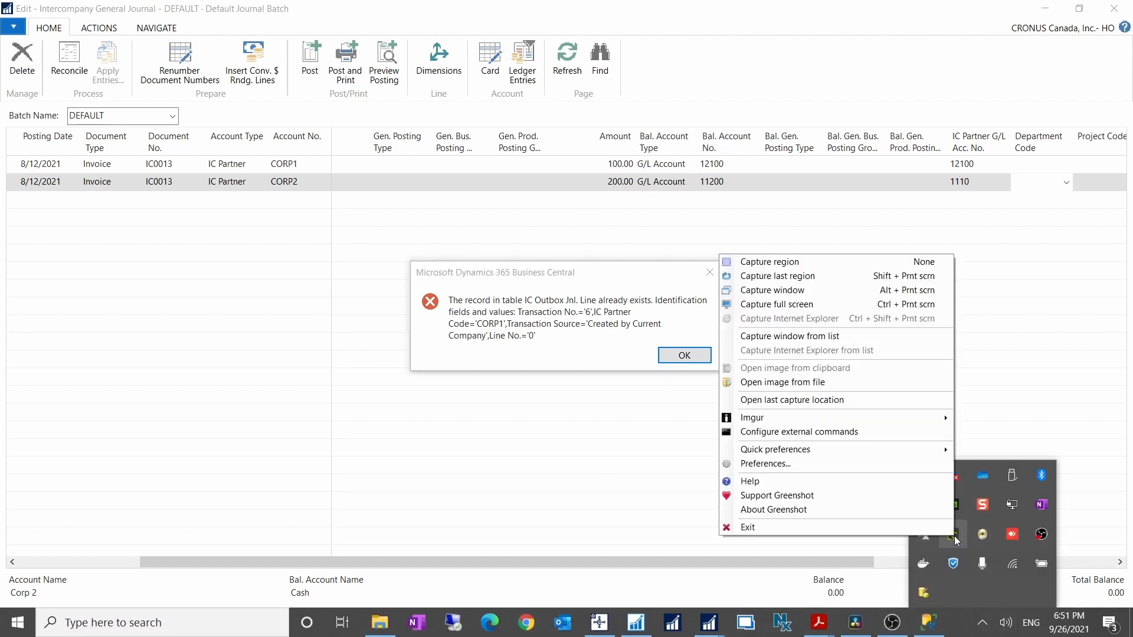
left_click(801, 266)
left_click_drag(2, 2, 960, 404)
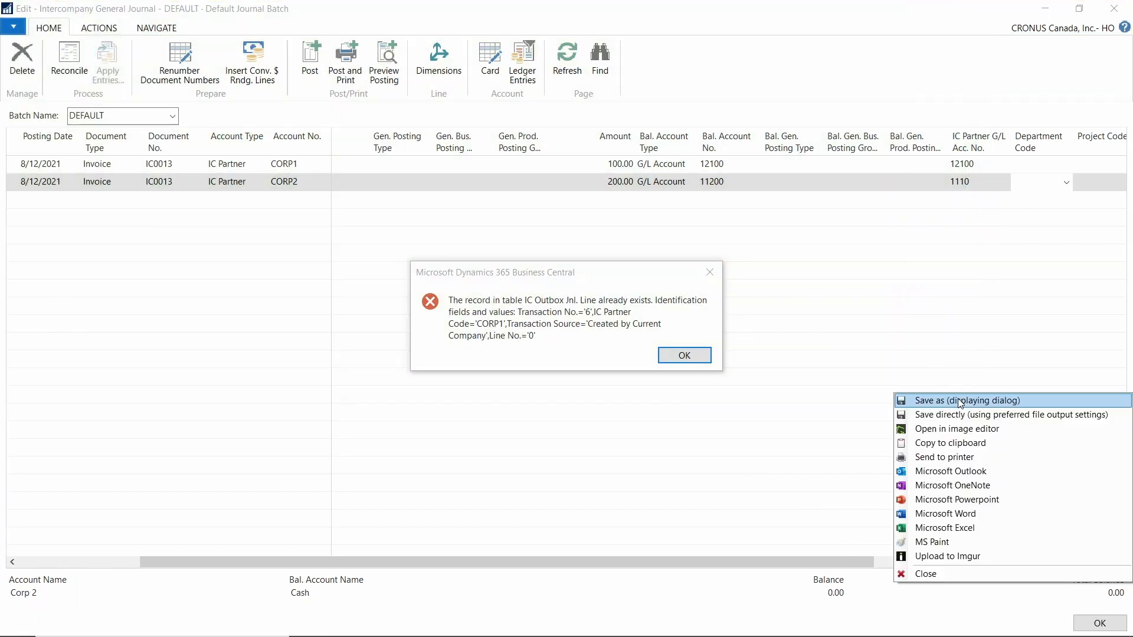
left_click(957, 429)
left_click_drag(500, 74, 1132, 75)
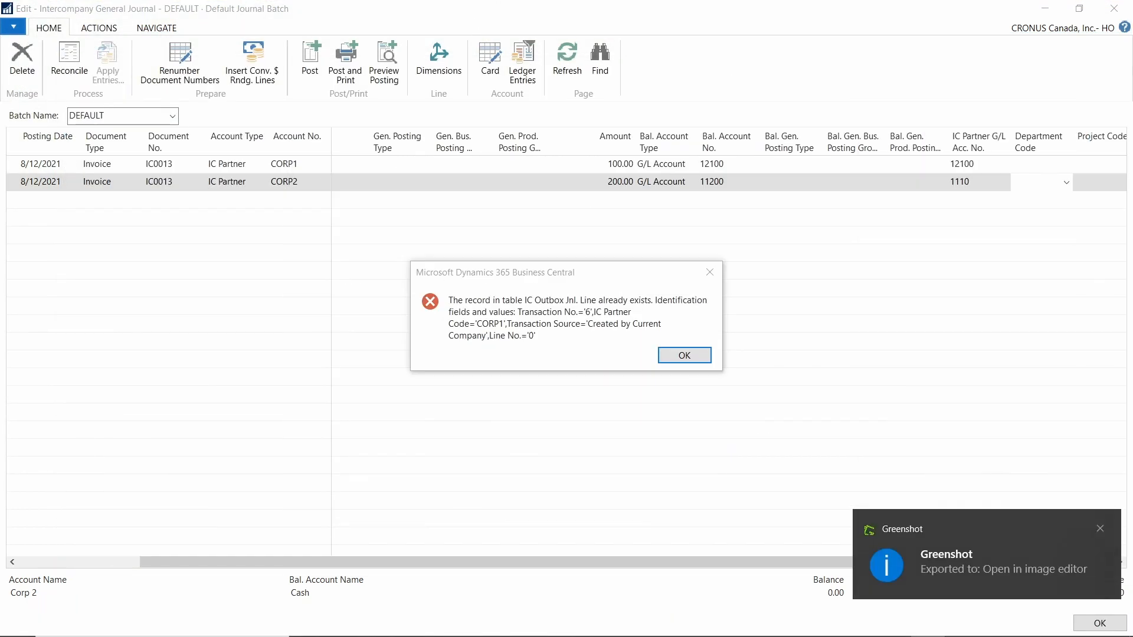
Step: Switch to the Microsoft Dynamics NAV Development Environment and open the Object Designer
mouse_move(241, 633)
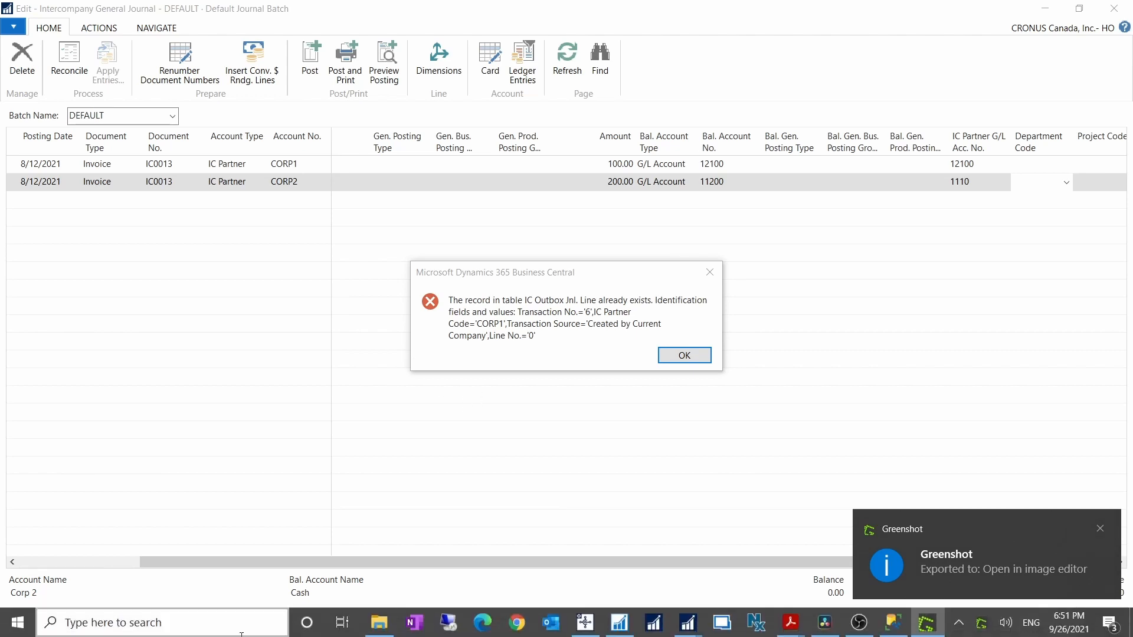
left_click(619, 623)
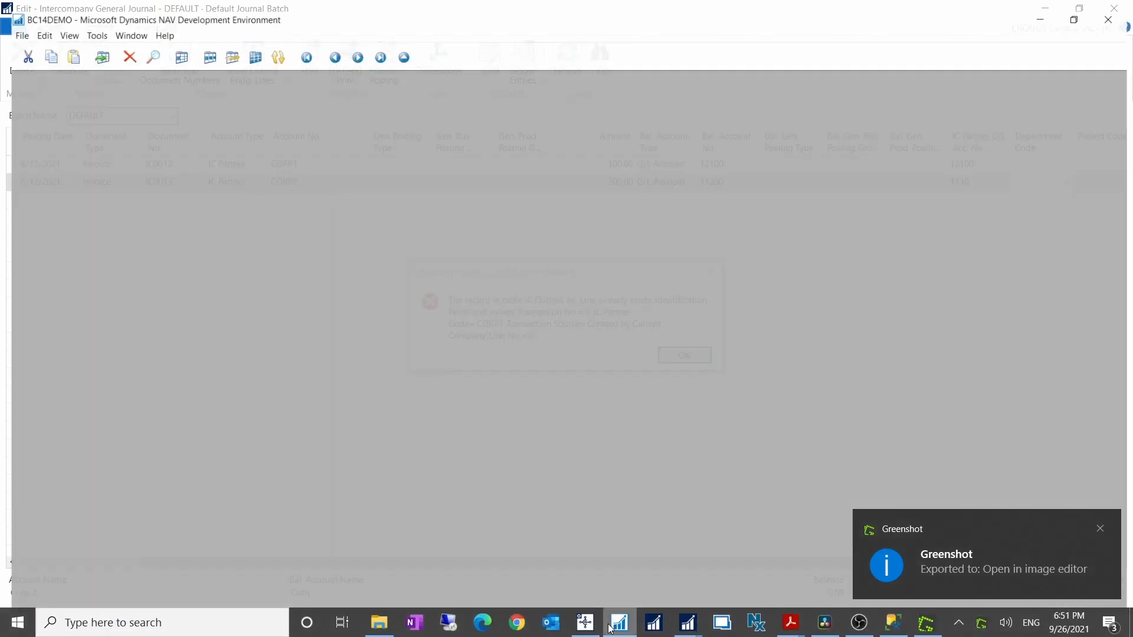
left_click(86, 25)
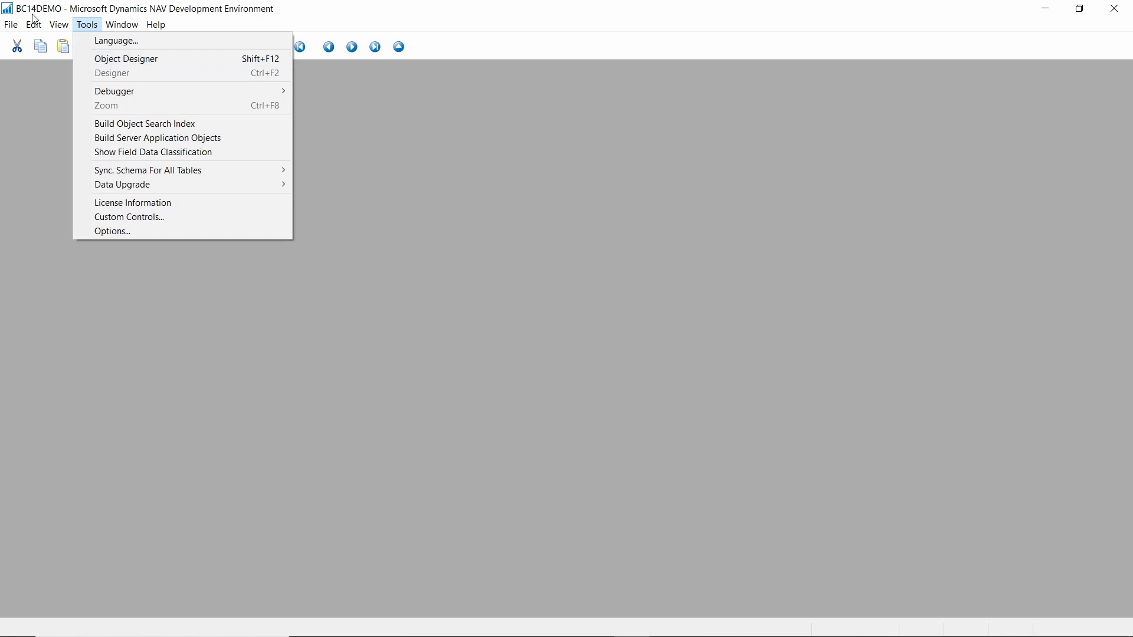
left_click(103, 58)
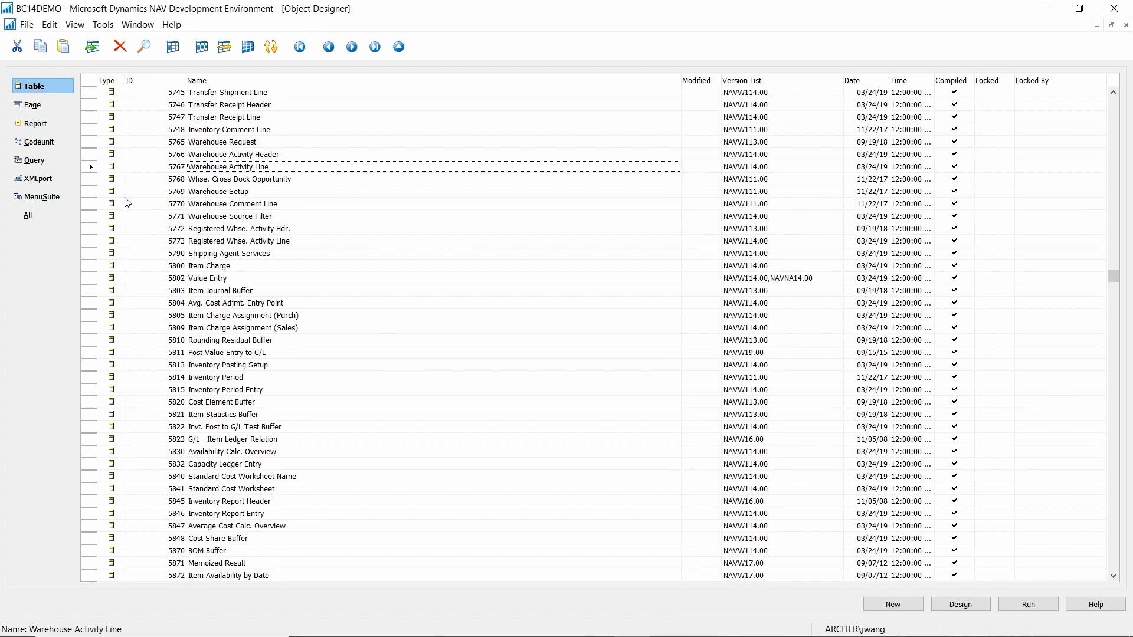
Step: Find the table IC Outbox Jnl. Line by name in the Object Designer's table list
left_click(284, 219)
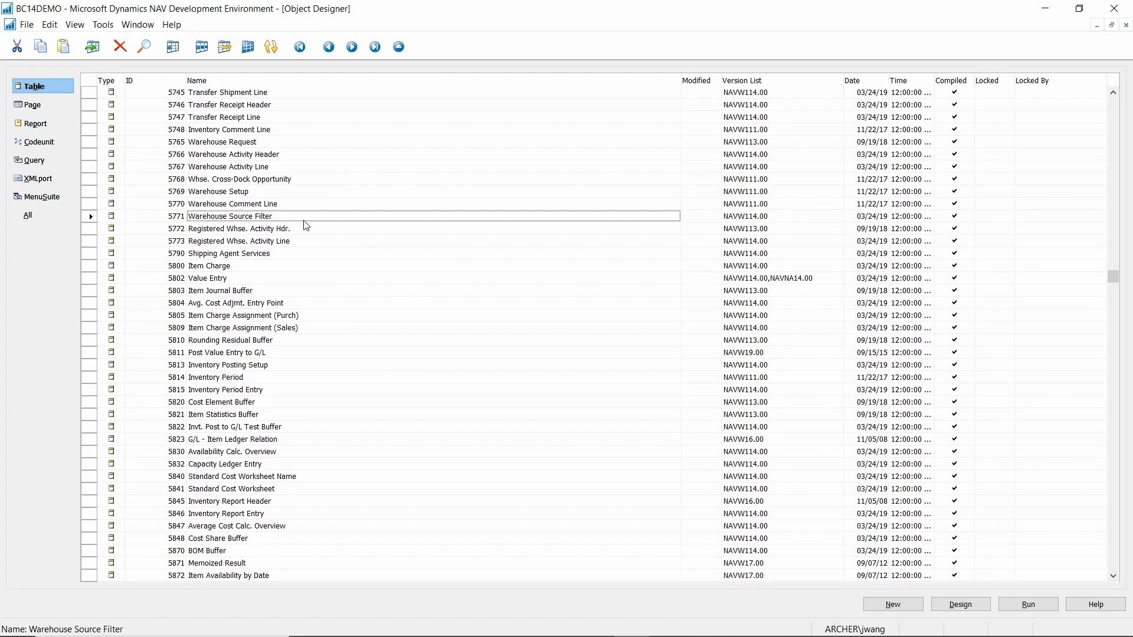
key("ctrl+f")
type("IC Outbox Jnl. Line")
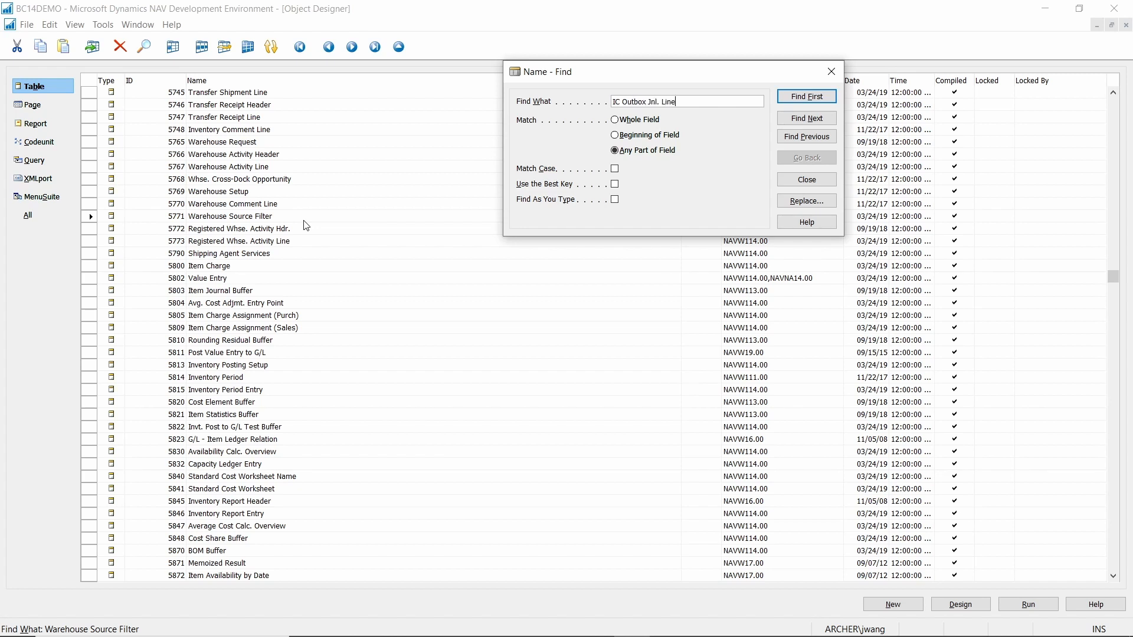
key("Return")
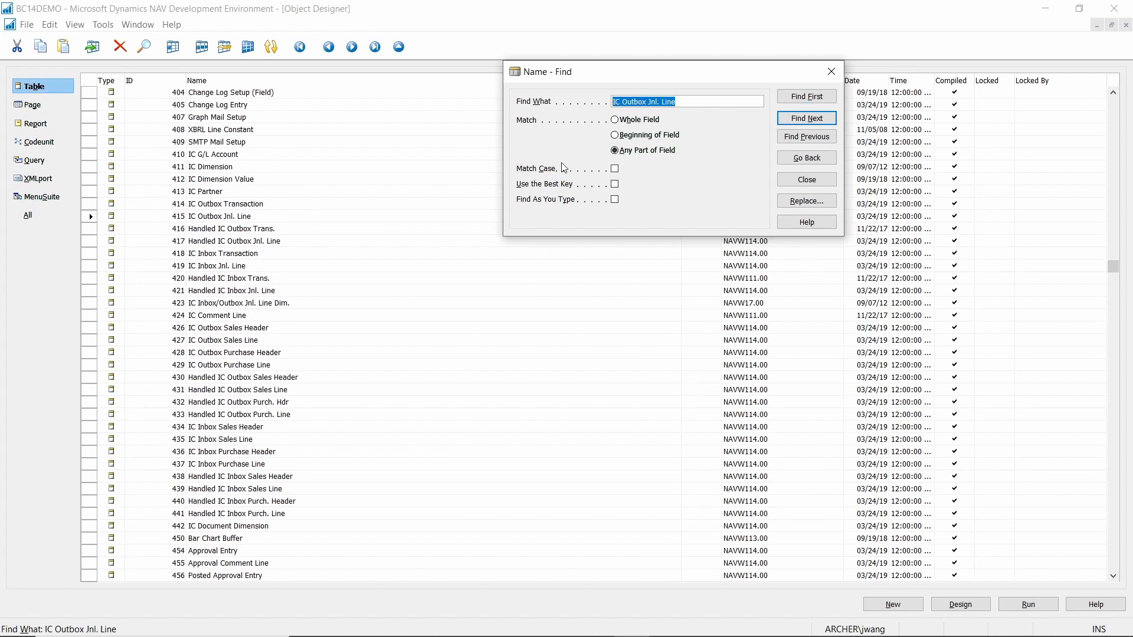
left_click(837, 69)
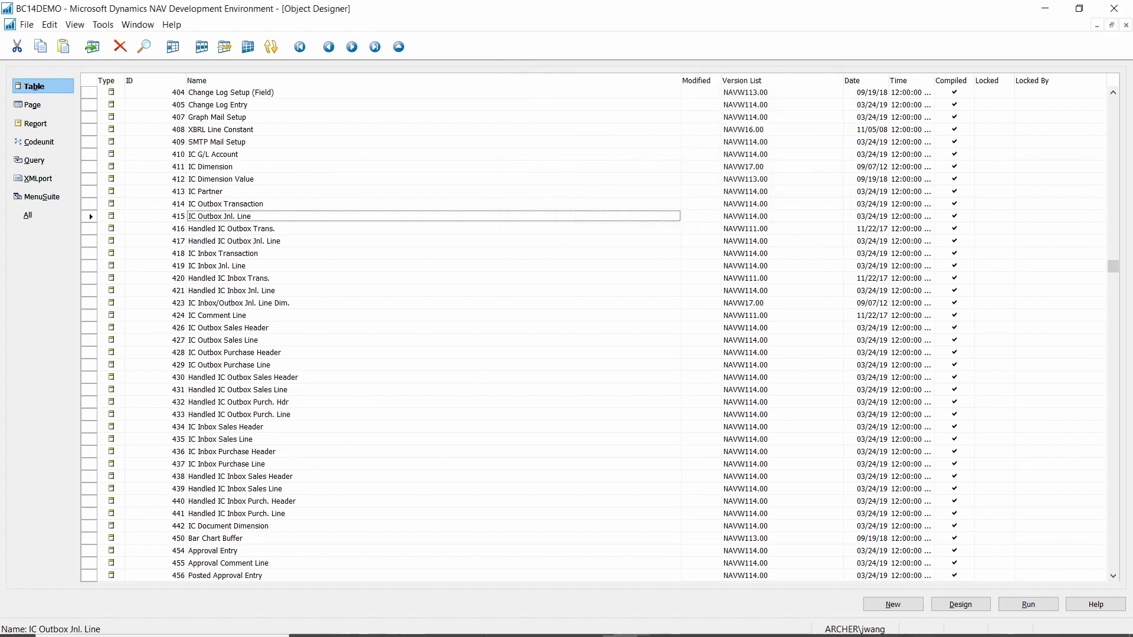
Step: Run the IC Outbox Jnl. Line table, examine its records in the maximized window and close it
mouse_move(652, 635)
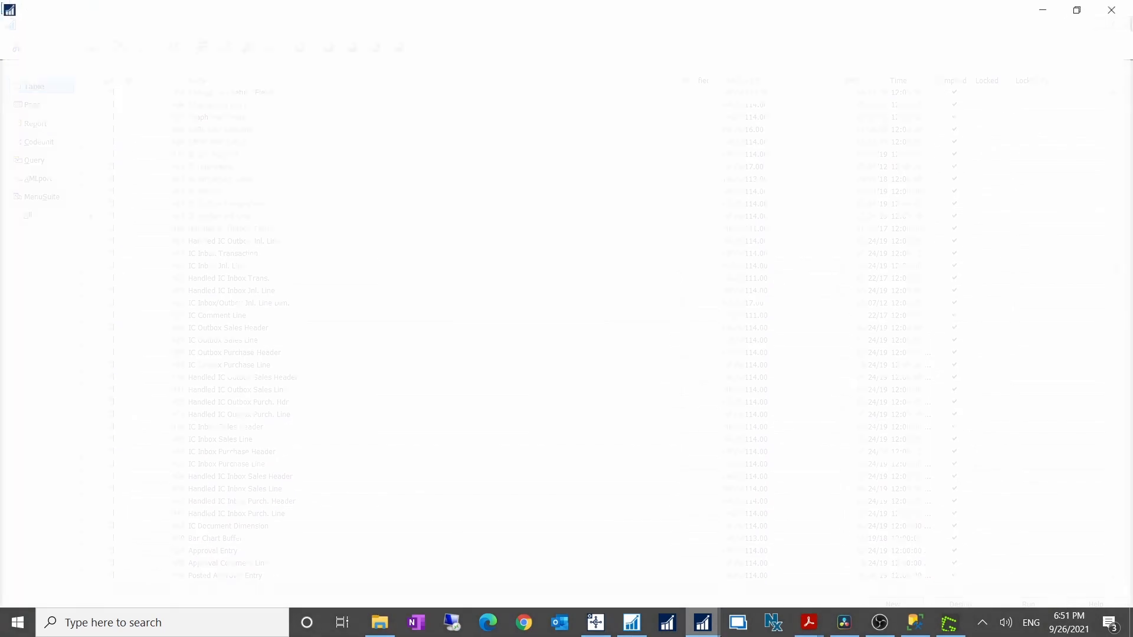
mouse_move(702, 623)
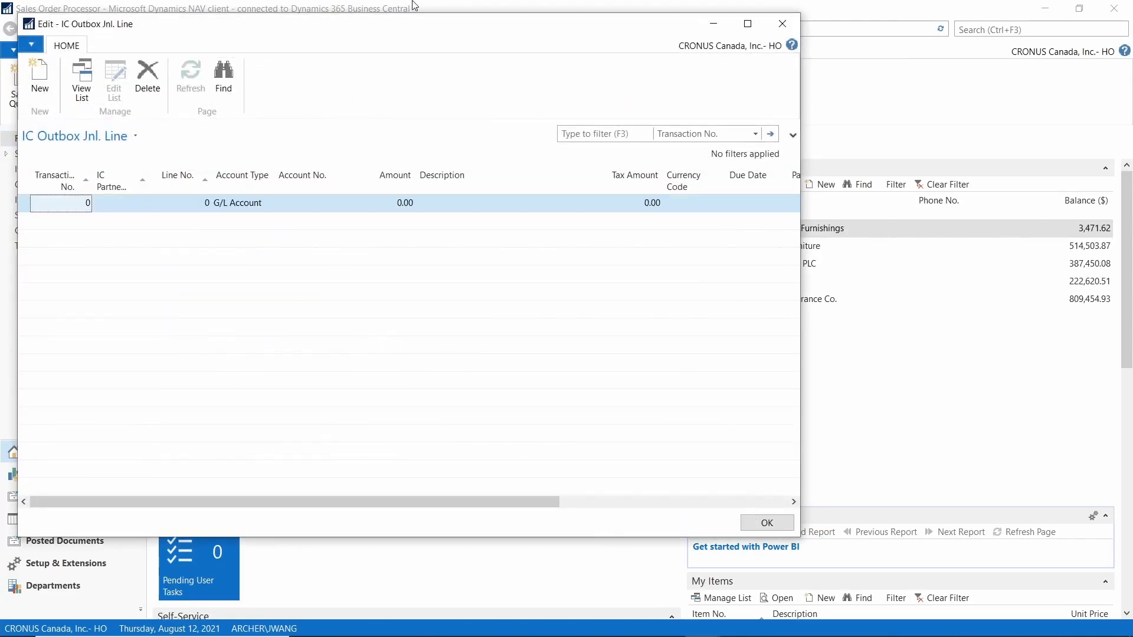
left_click(747, 24)
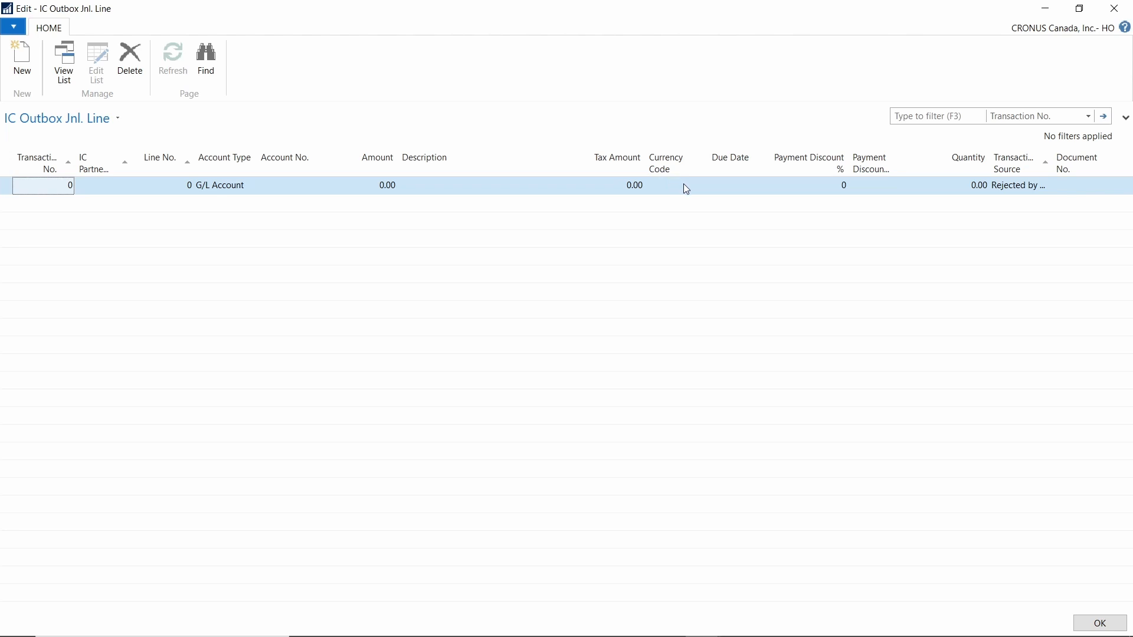
left_click(1114, 9)
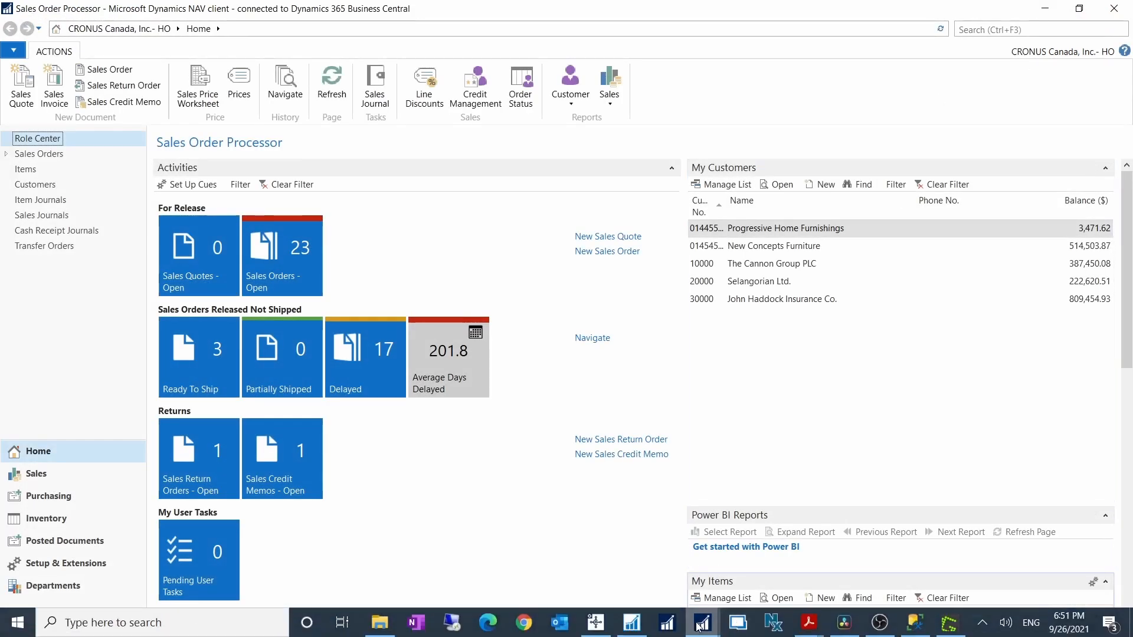
Step: Return to the Intercompany General Journal window and dismiss the open posting error
mouse_move(702, 622)
left_click(853, 580)
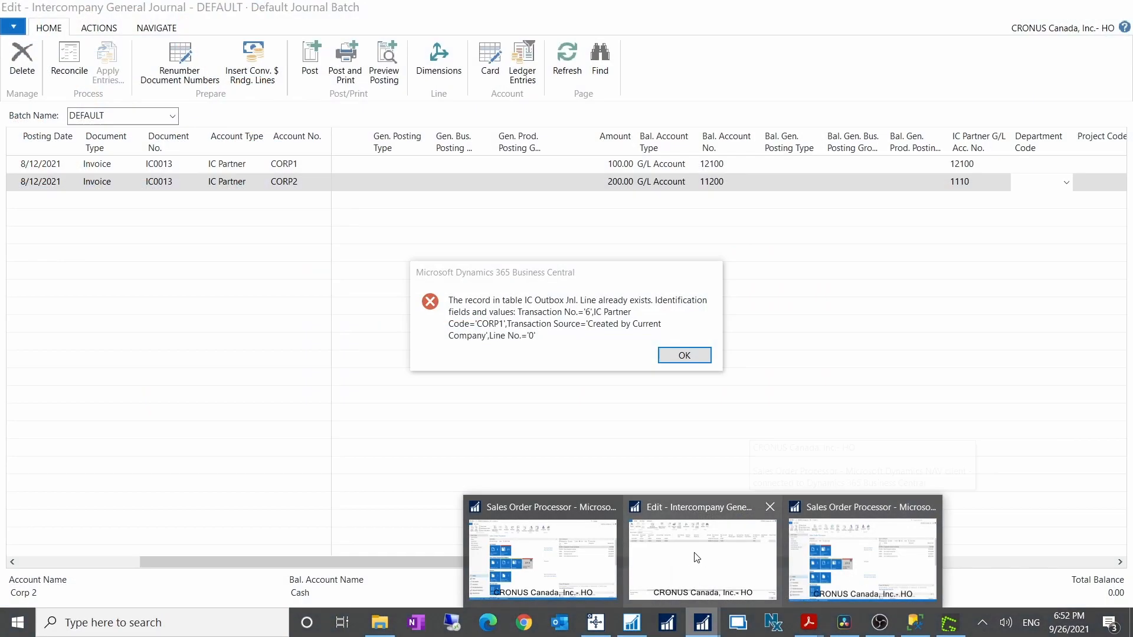
left_click(678, 354)
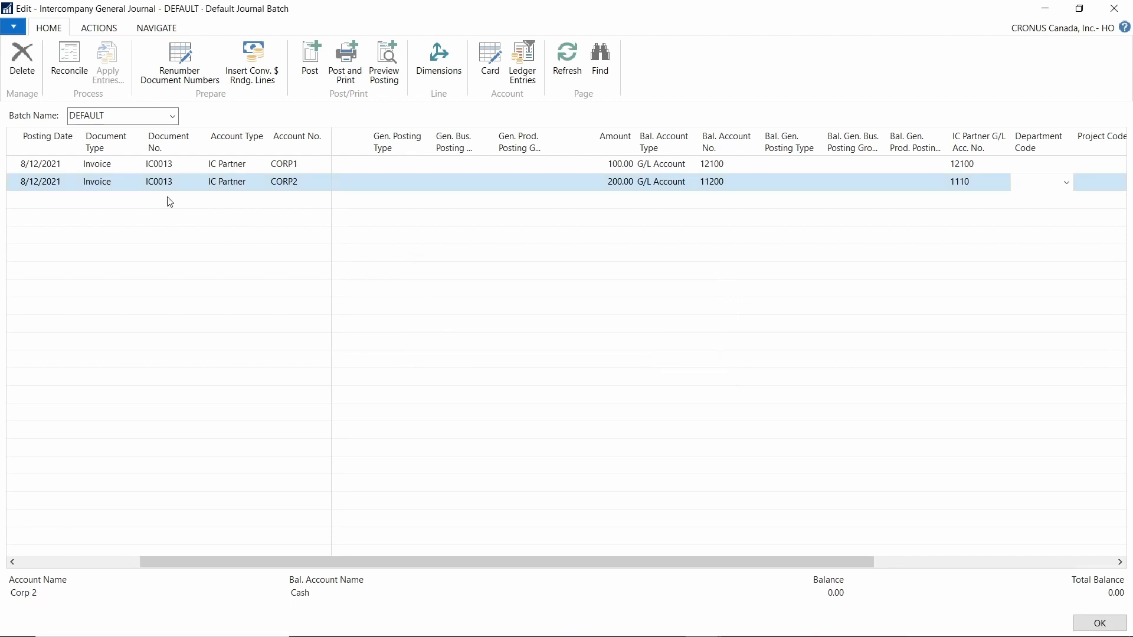
Step: Change the balancing account of the CORP1 line to 14300 Raw Materials
left_click(13, 168)
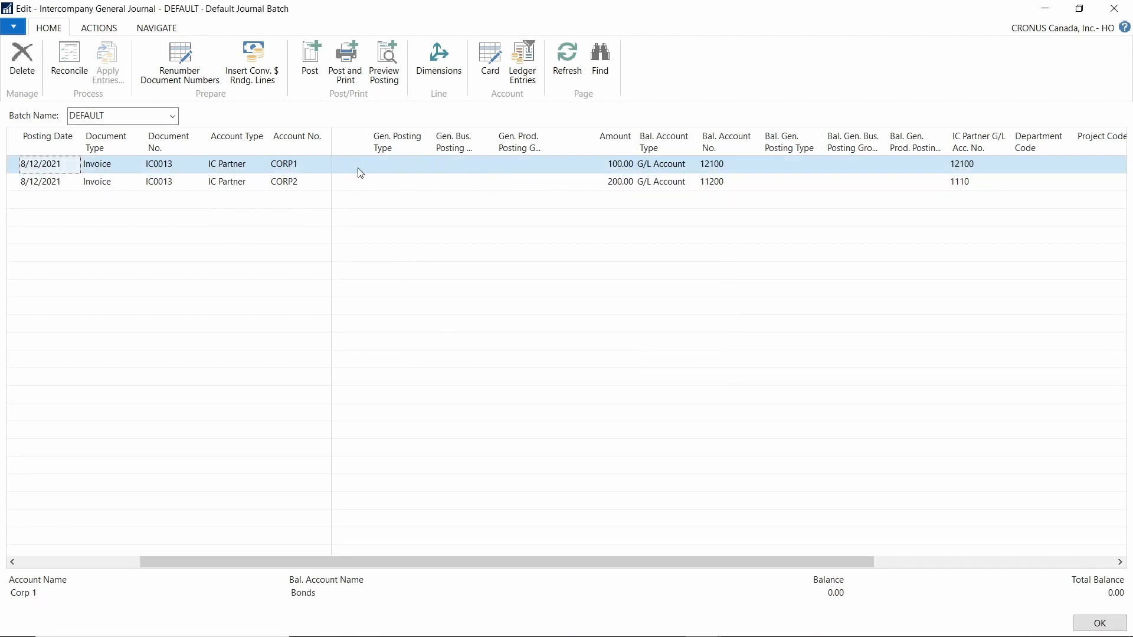
left_click(742, 168)
left_click(754, 167)
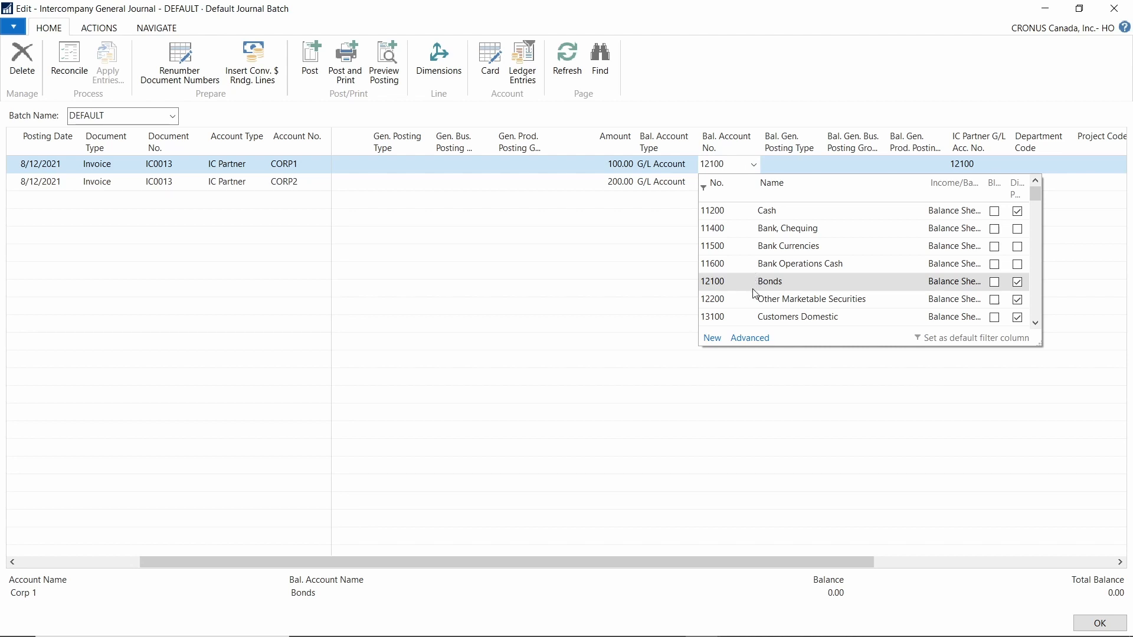
scroll(753, 299, "down", 1)
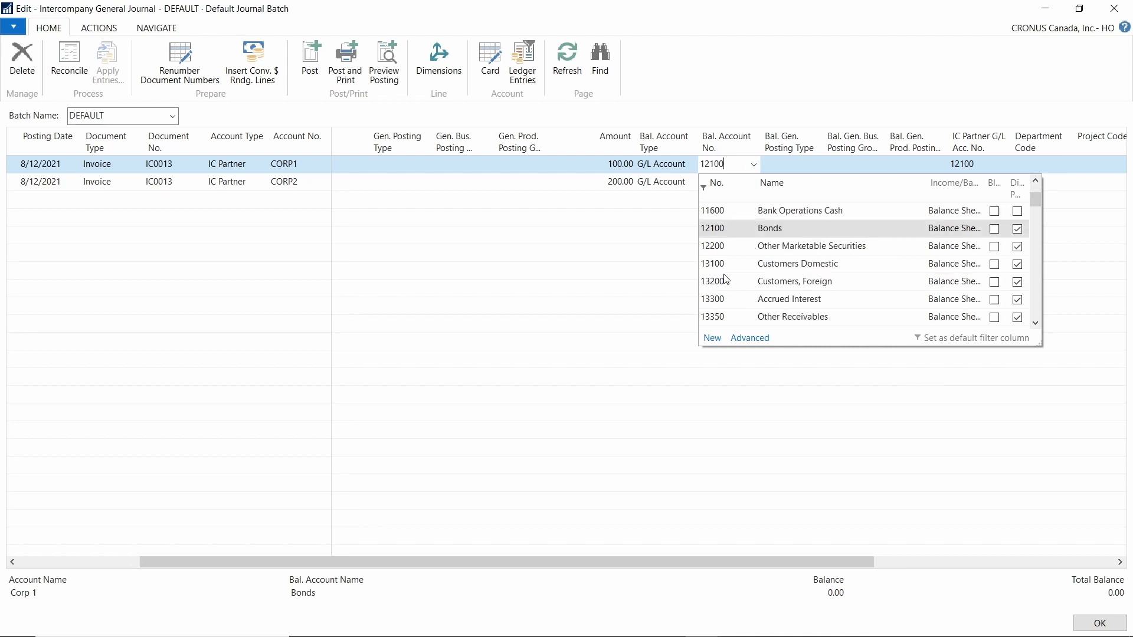
scroll(725, 280, "down", 5)
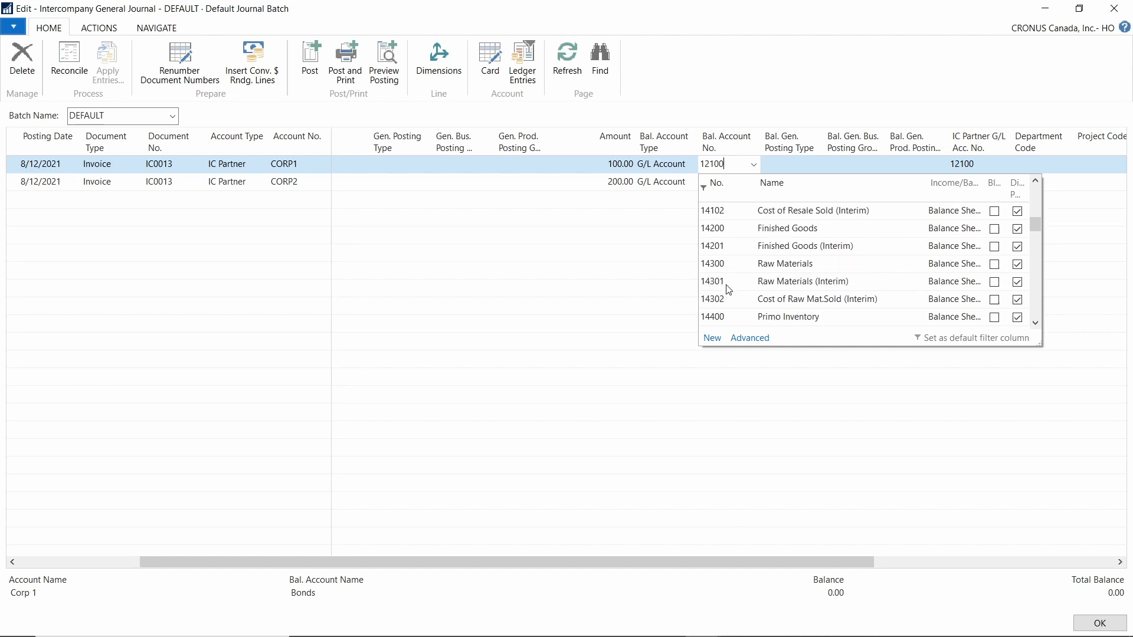
left_click(729, 272)
key("Tab")
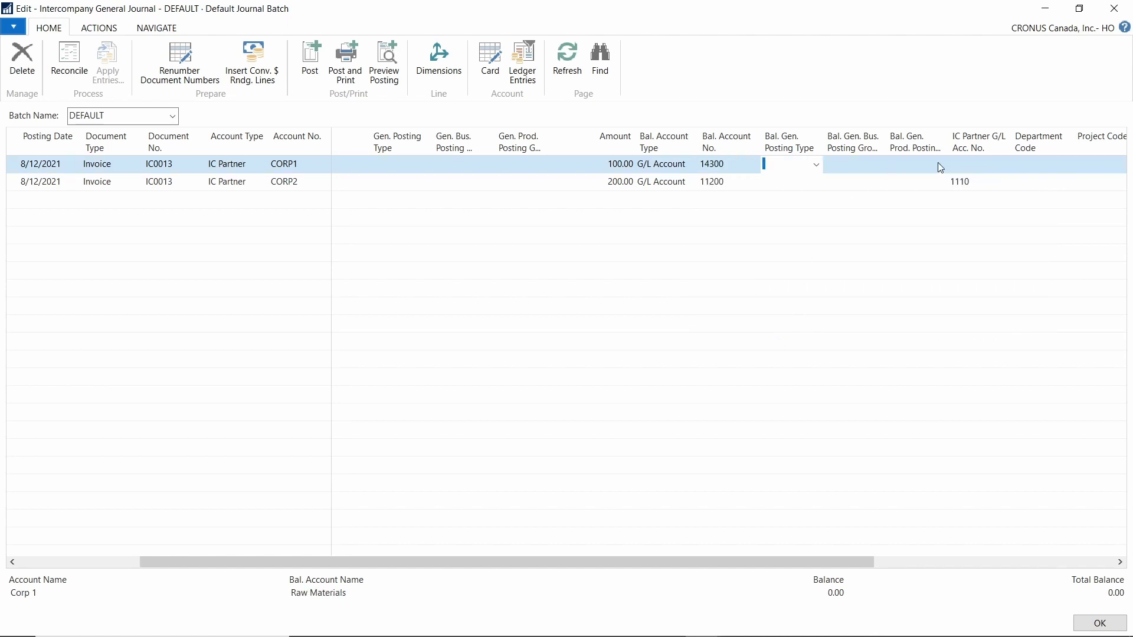
Step: Check the IC Partner G/L Acc. No. on the CORP1 line and post the journal lines
left_click(973, 166)
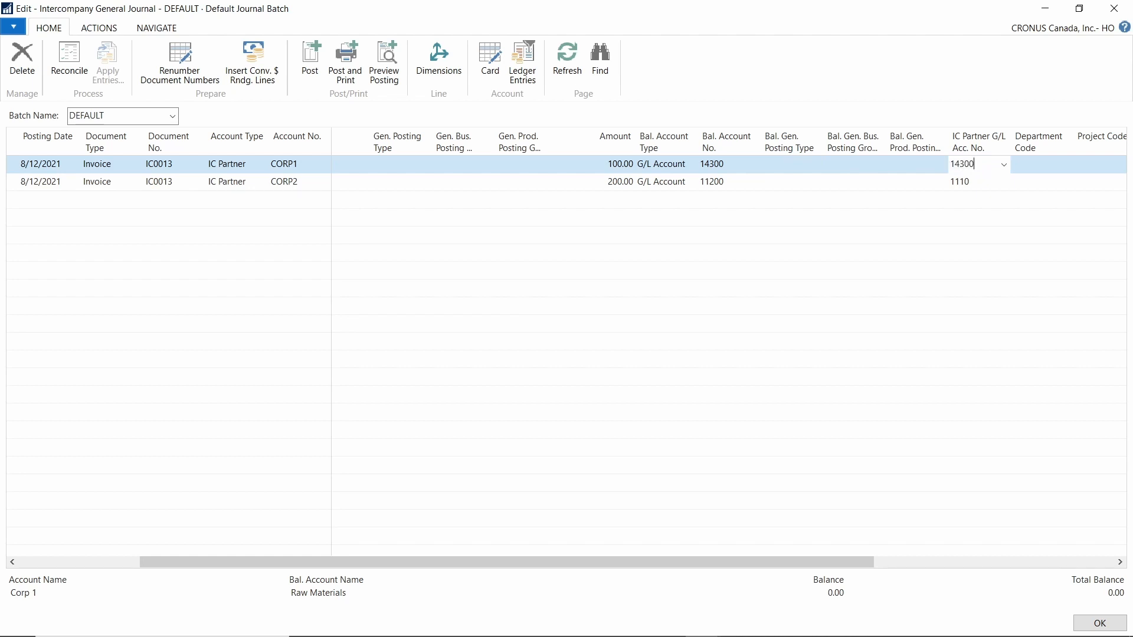
key("Tab")
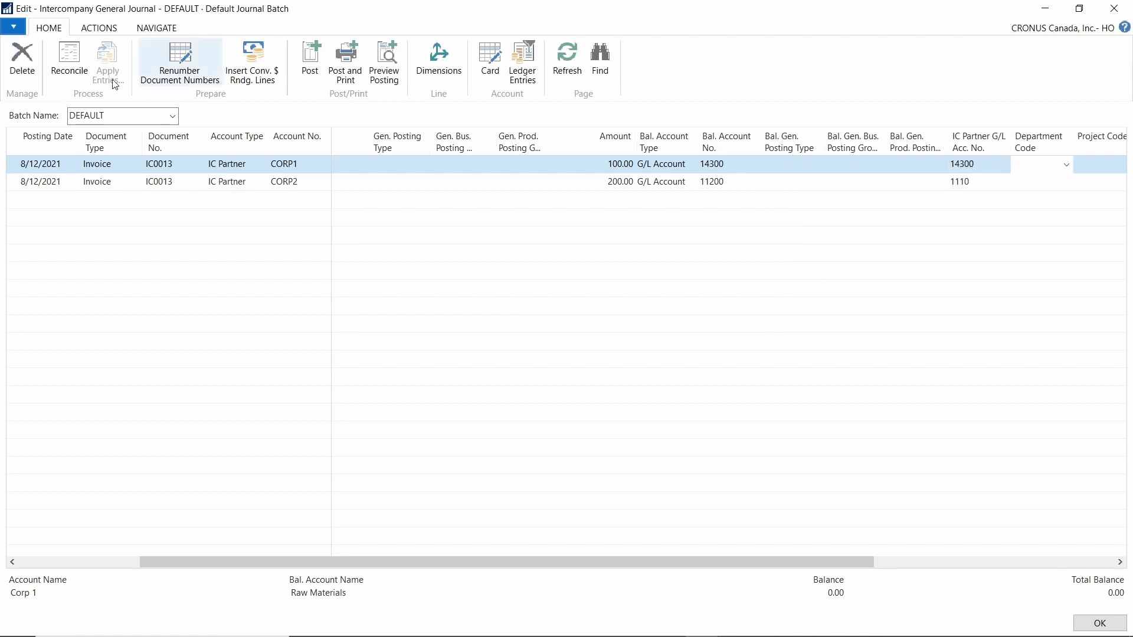
left_click(319, 74)
left_click(566, 339)
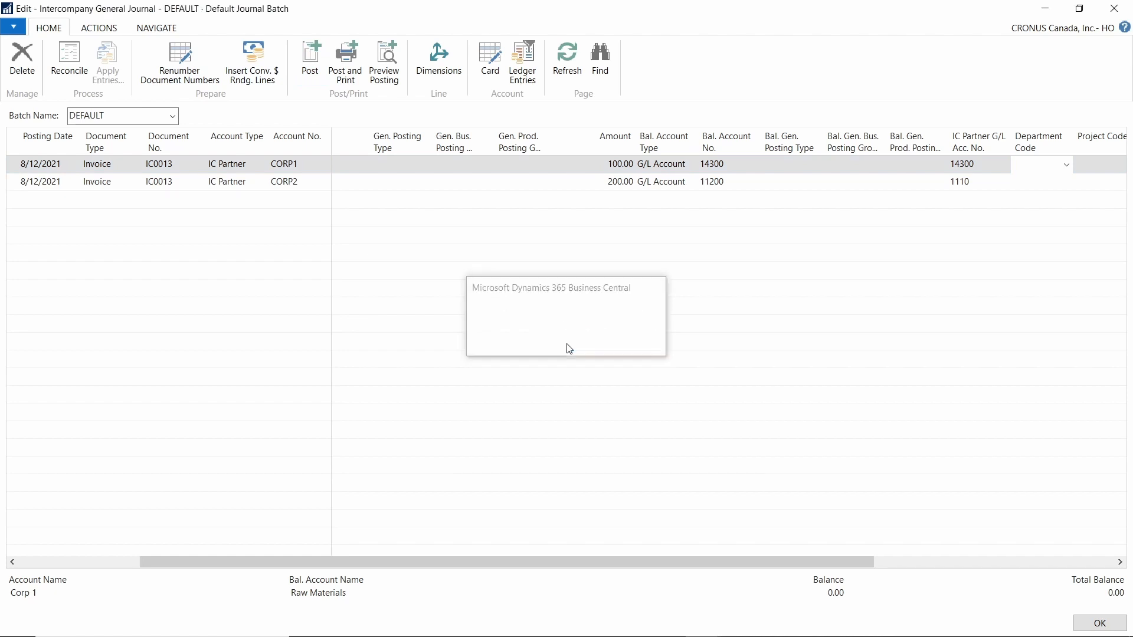
Step: Dismiss the posting error and delete the CORP1 line from the Intercompany General Journal
left_click(684, 355)
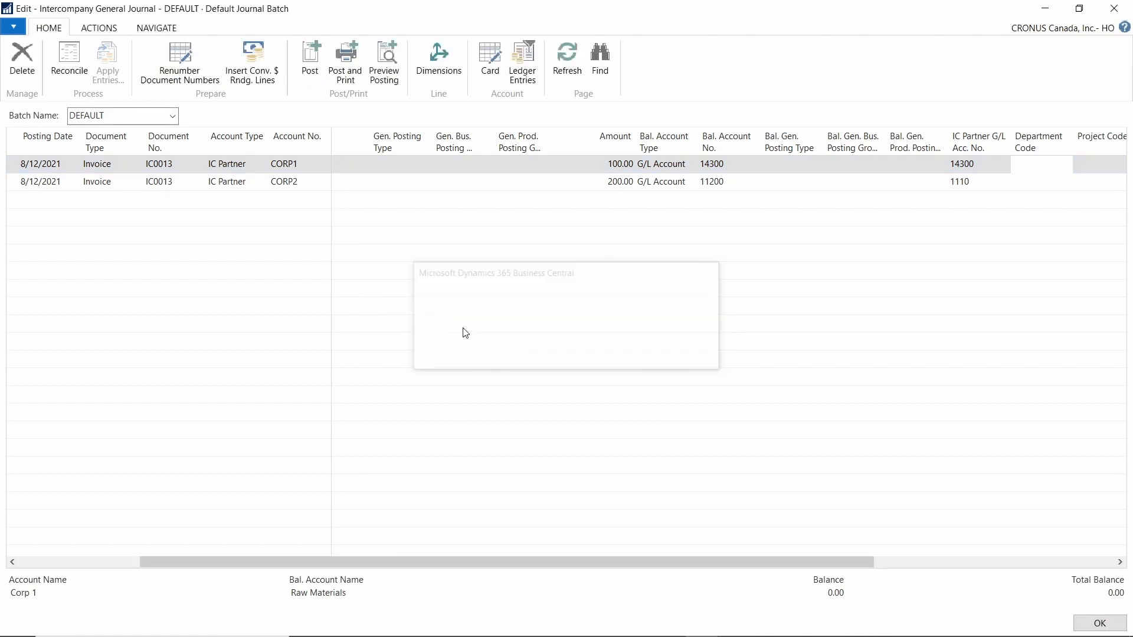
right_click(12, 171)
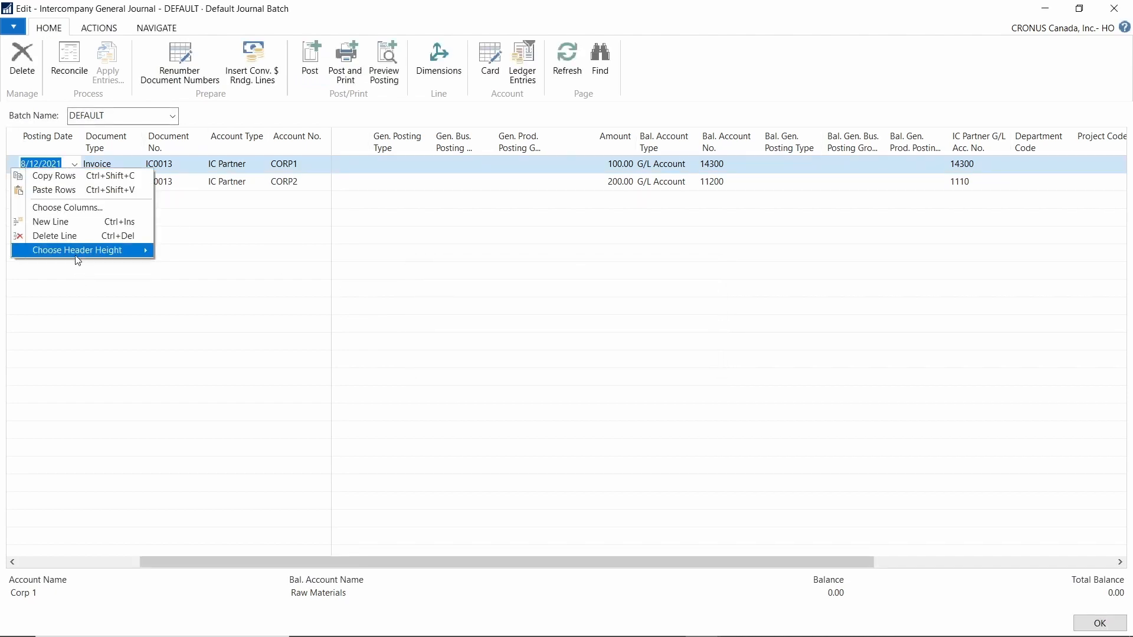
left_click(70, 235)
left_click(544, 340)
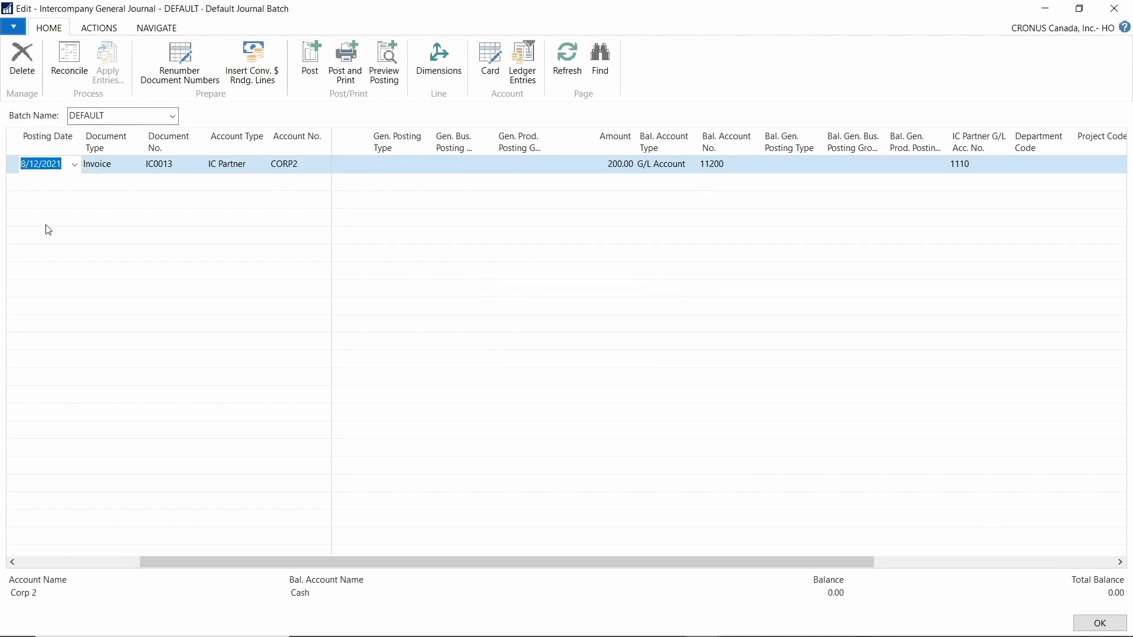
Step: Post the remaining CORP2 journal line, acknowledge the result and close the Intercompany General Journal
left_click(310, 62)
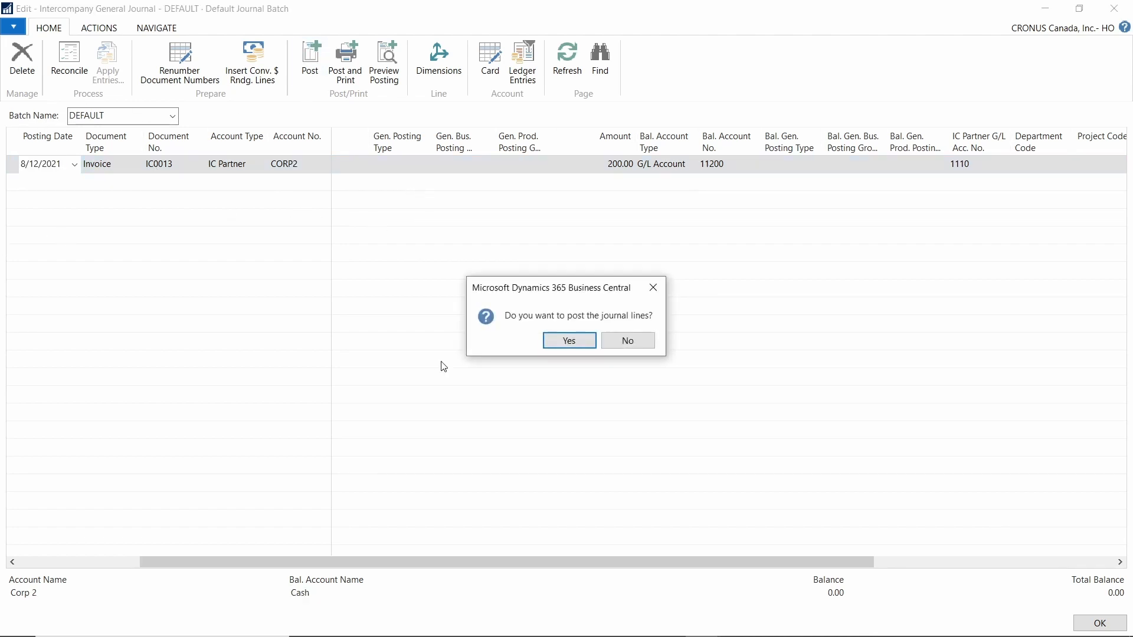
left_click(565, 340)
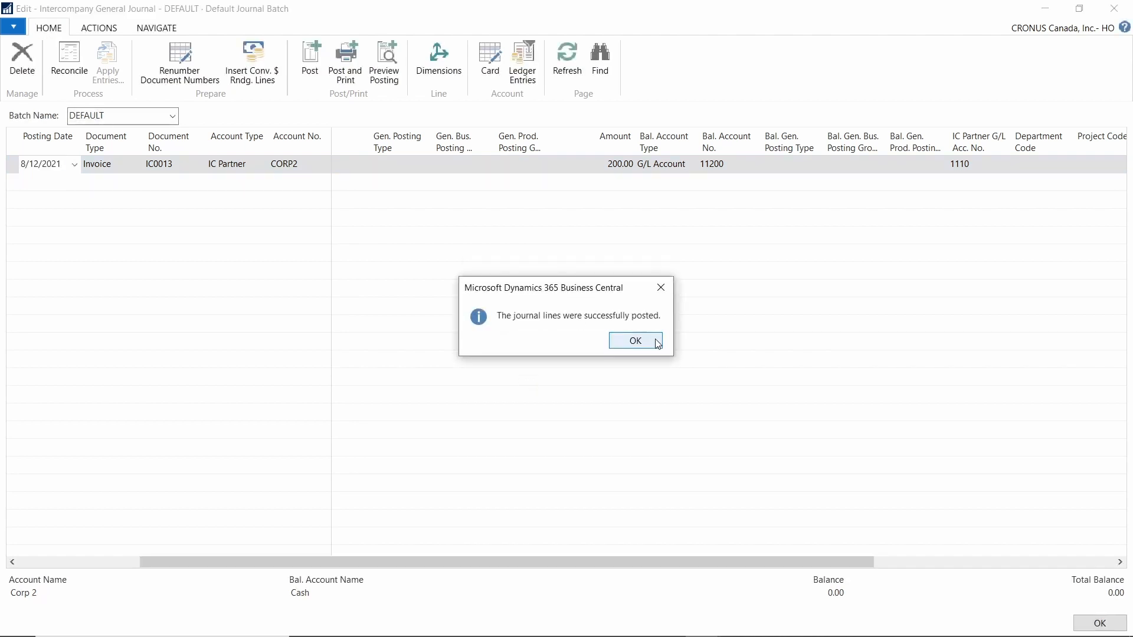
left_click(638, 340)
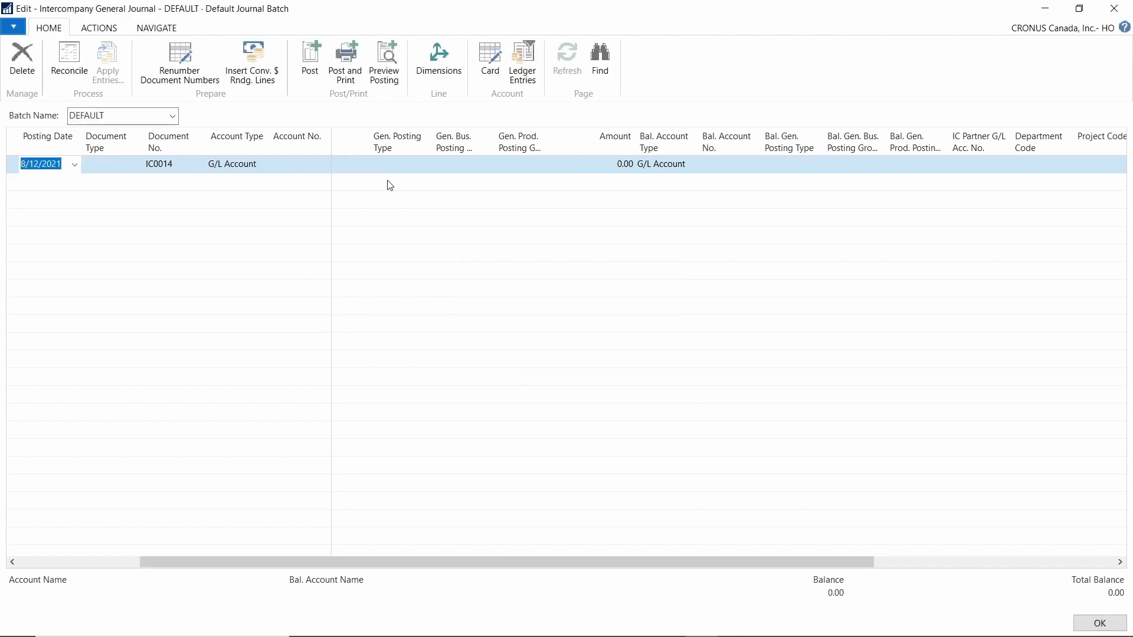
left_click(1107, 16)
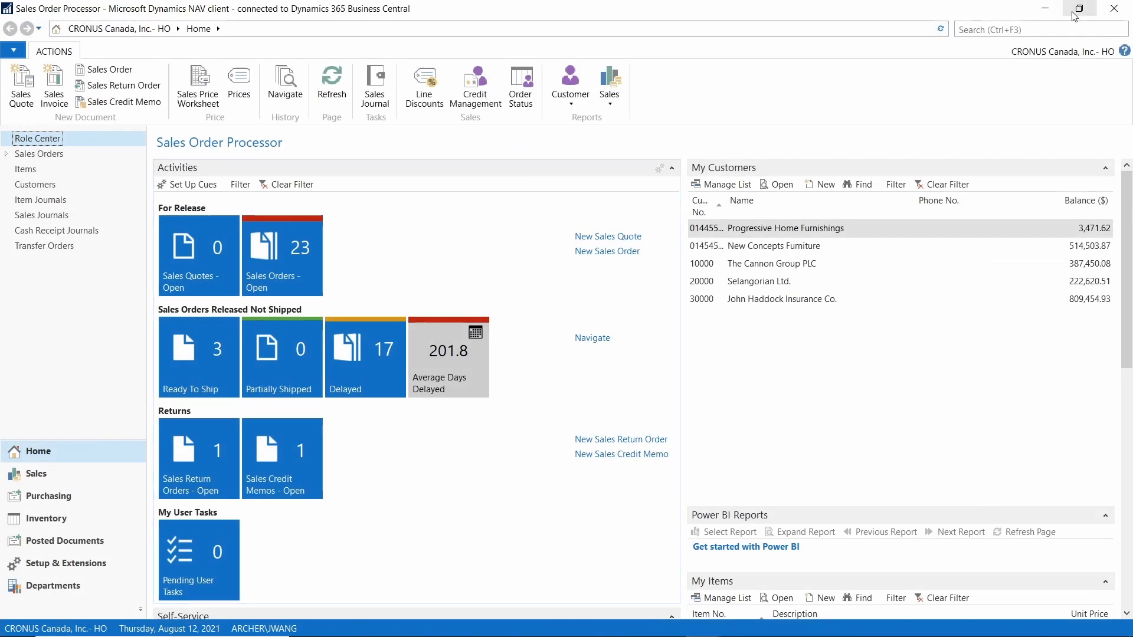
Step: Find and open Intercompany Outbox Transactions, review the CORP2 transaction's details and minimize the outbox window
left_click(1027, 29)
type("outb")
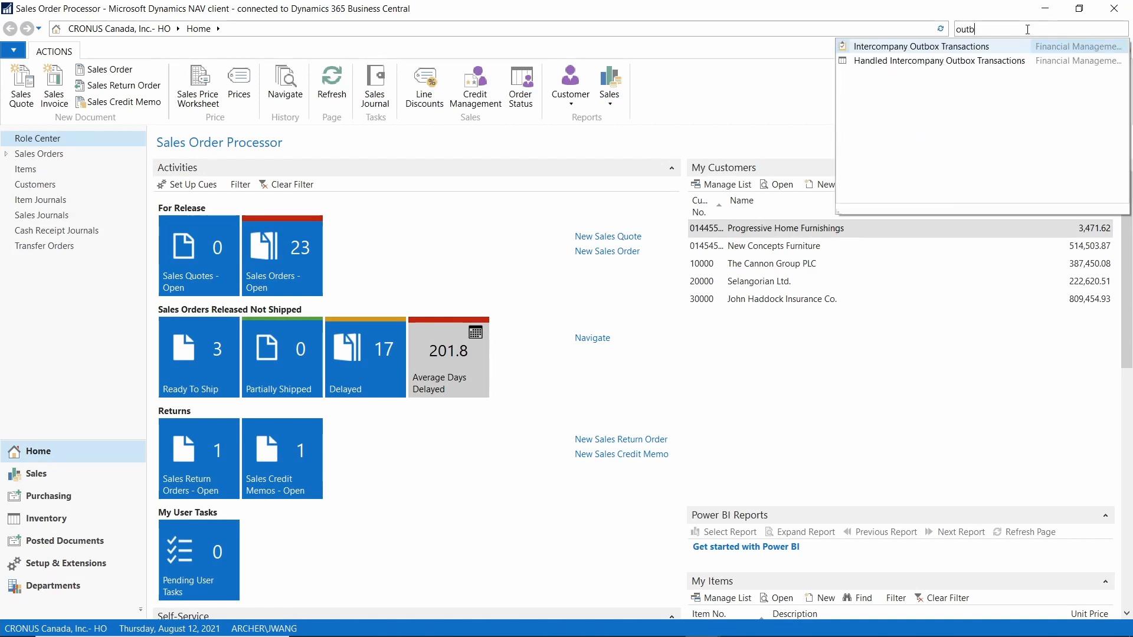
key("Return")
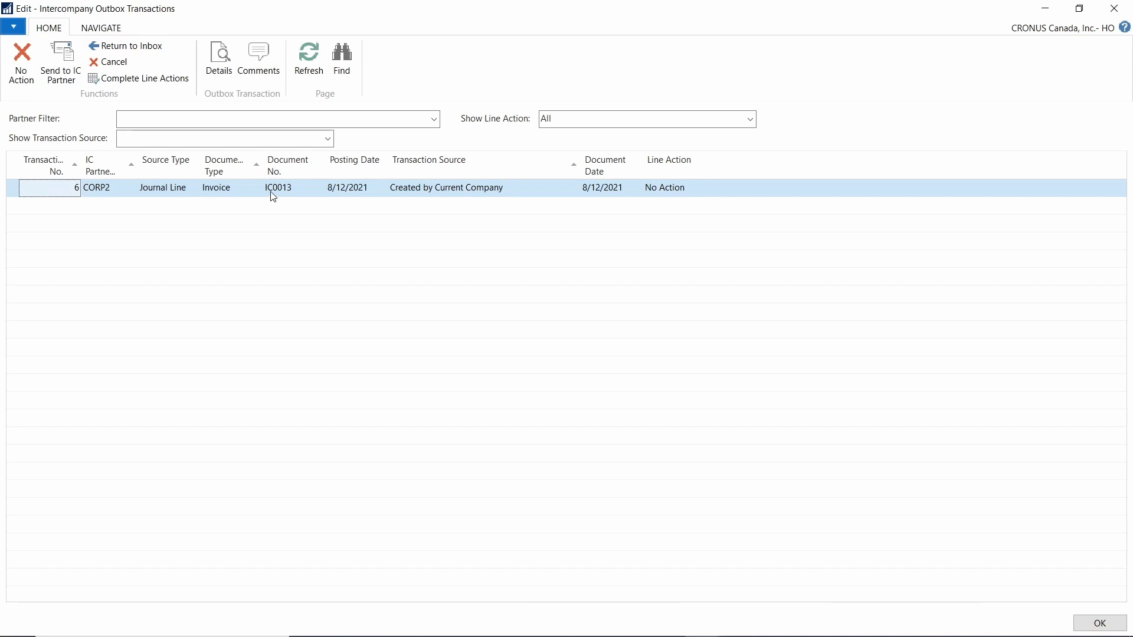
left_click(220, 74)
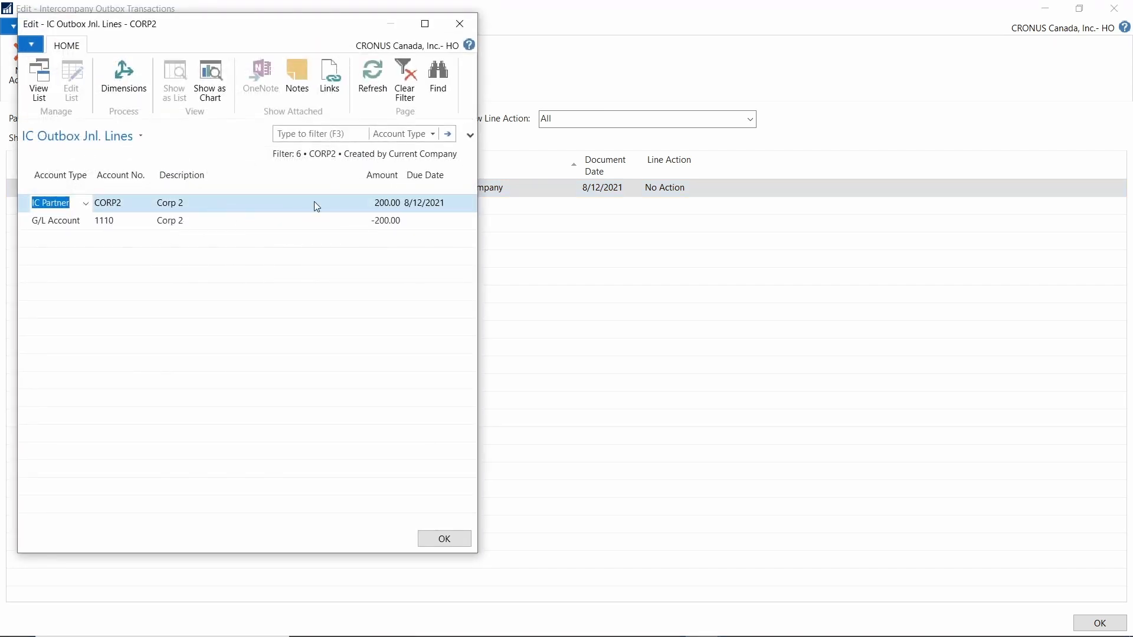
left_click(446, 539)
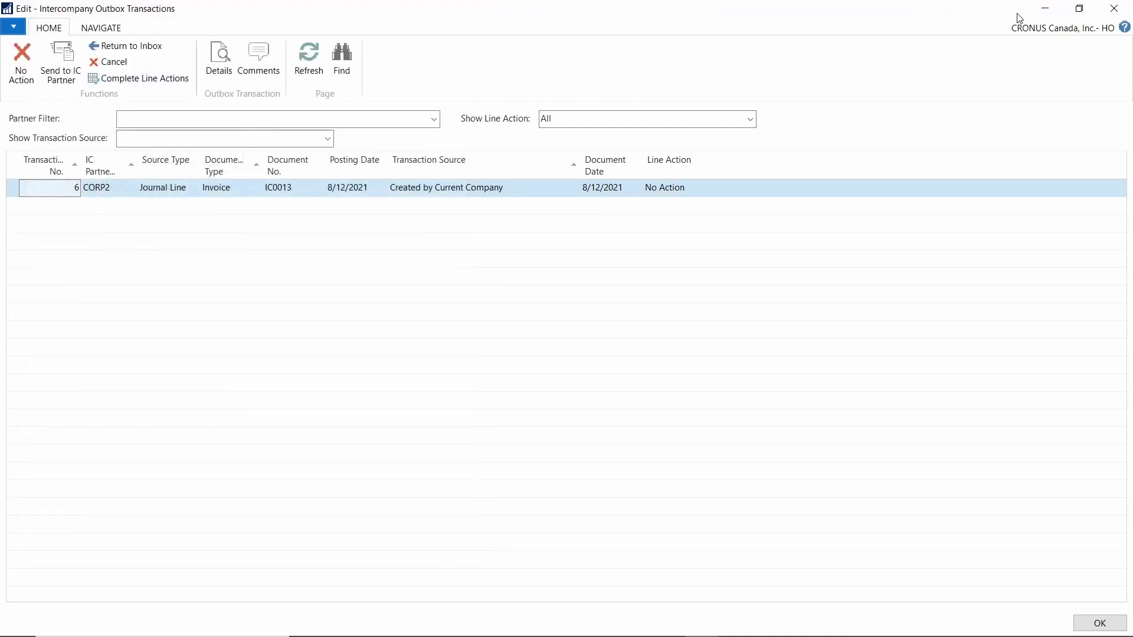
left_click(1046, 13)
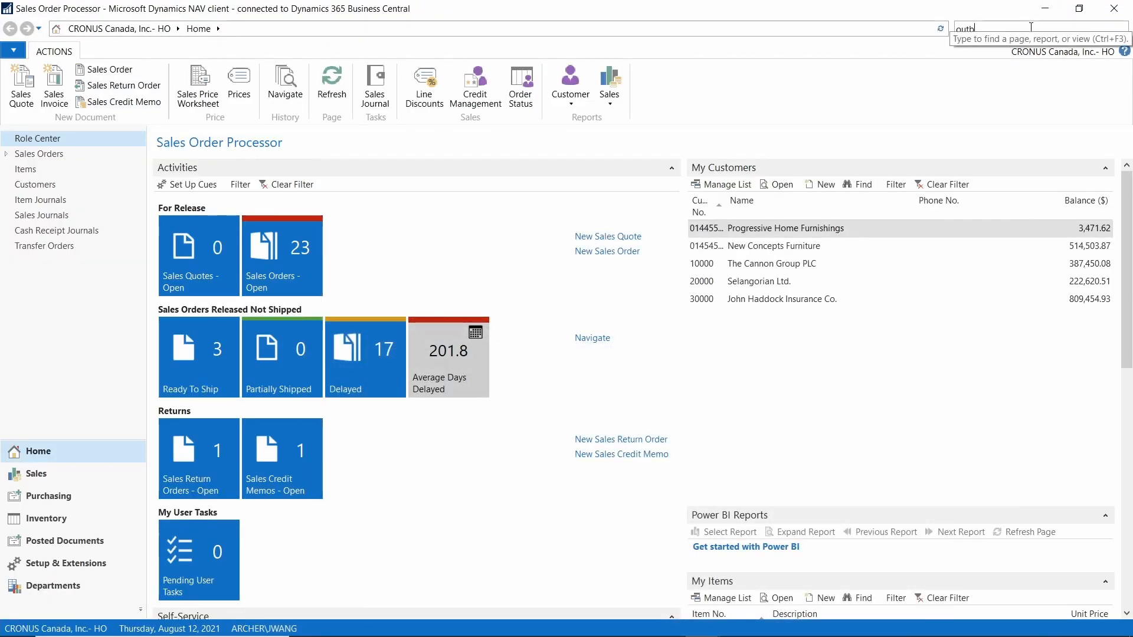
Step: Open Handled Intercompany Outbox Transactions and widen the Status column to read the full statuses
left_click(1030, 28)
type("handle")
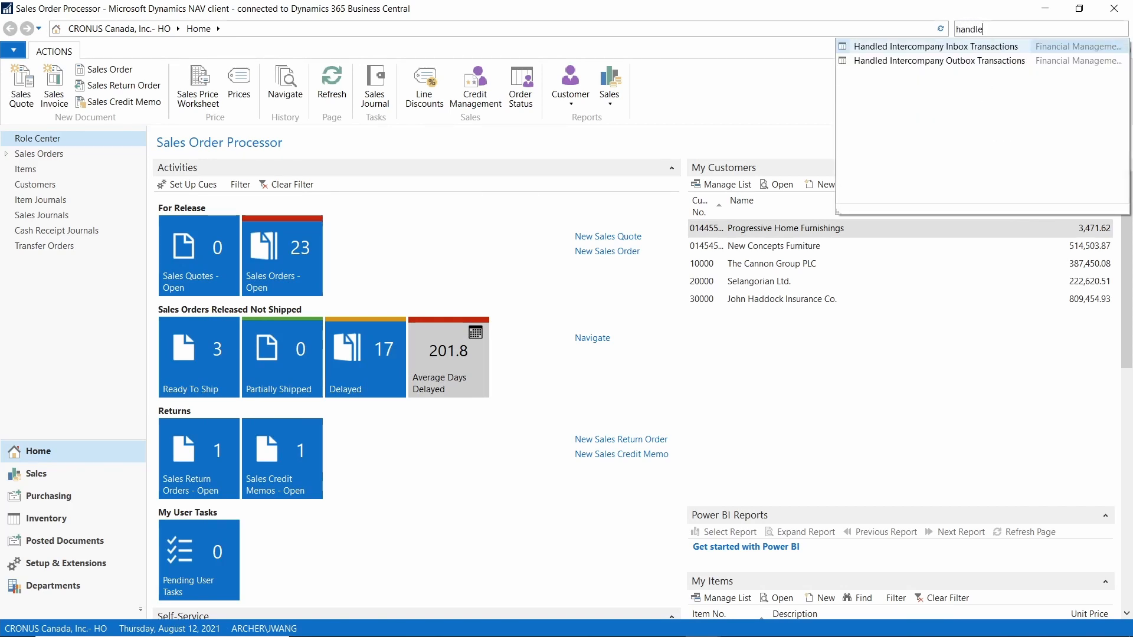
left_click(948, 60)
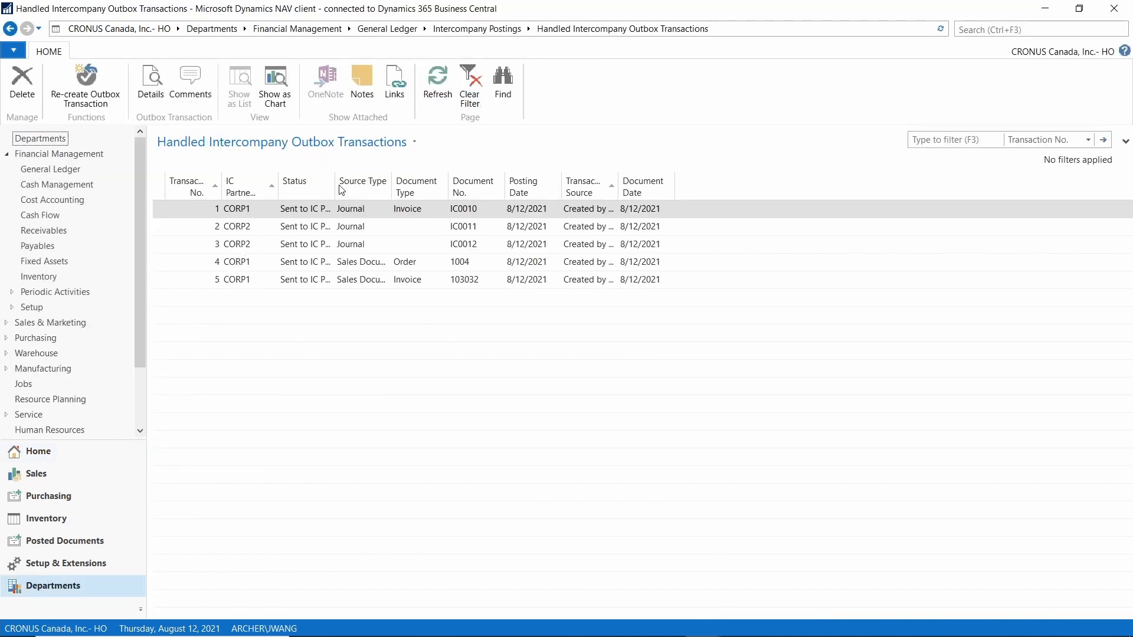
left_click_drag(336, 188, 398, 187)
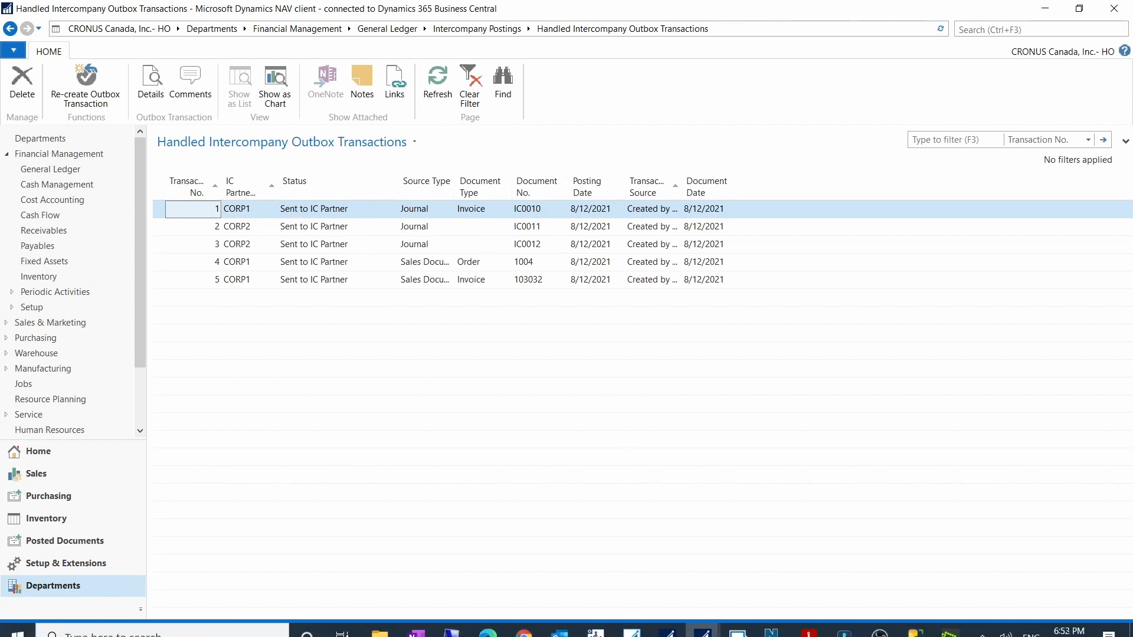
Step: Return to the Intercompany Outbox Transactions window, send the CORP2 transaction to the IC partner and close the window
left_click(702, 622)
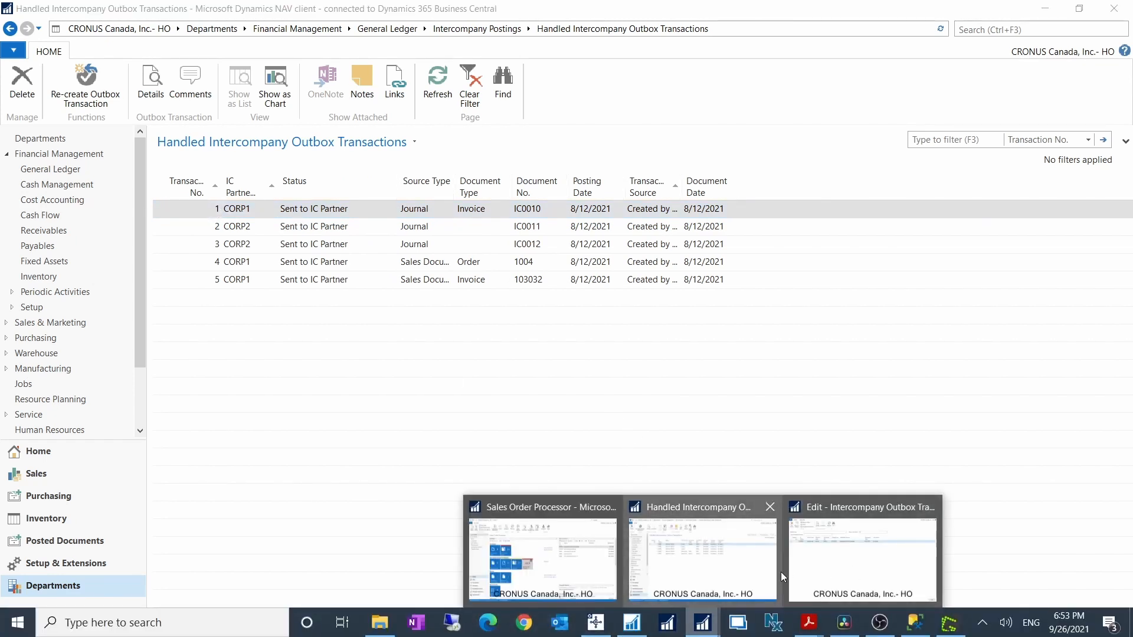
left_click(858, 582)
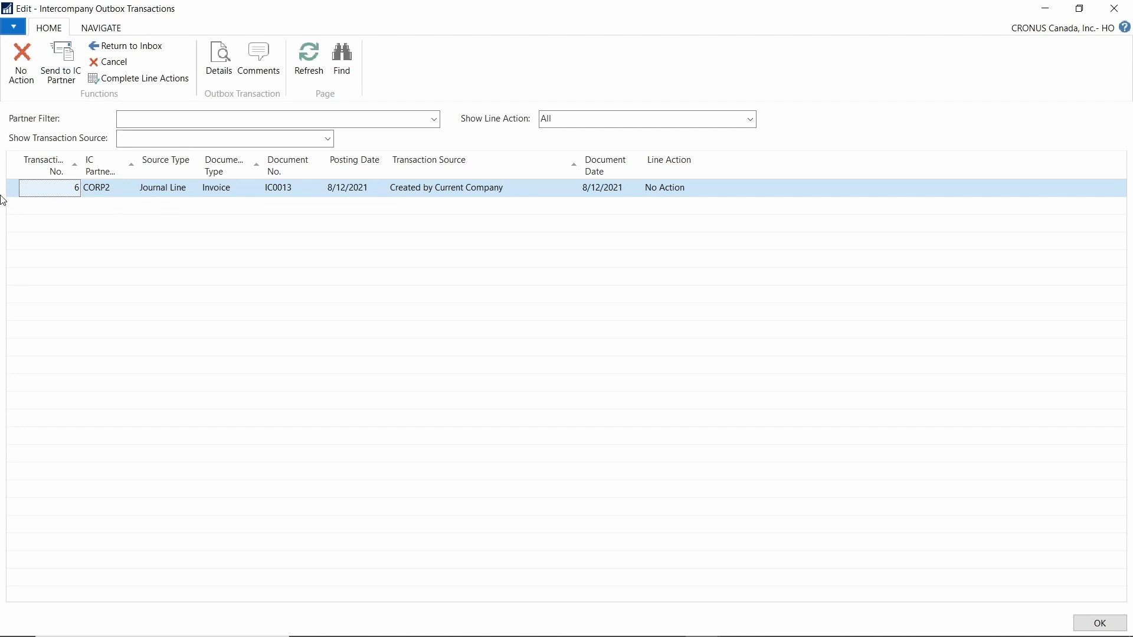
left_click(61, 63)
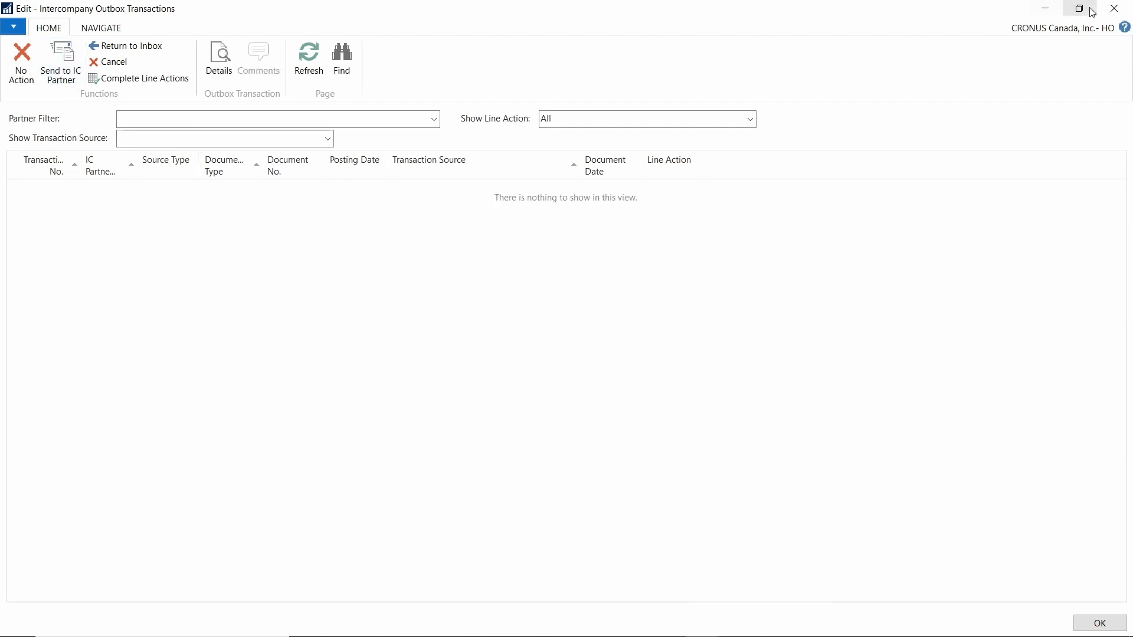
left_click(1114, 8)
Step: Switch the active company to CRONUS Mexico S.A
left_click(5, 50)
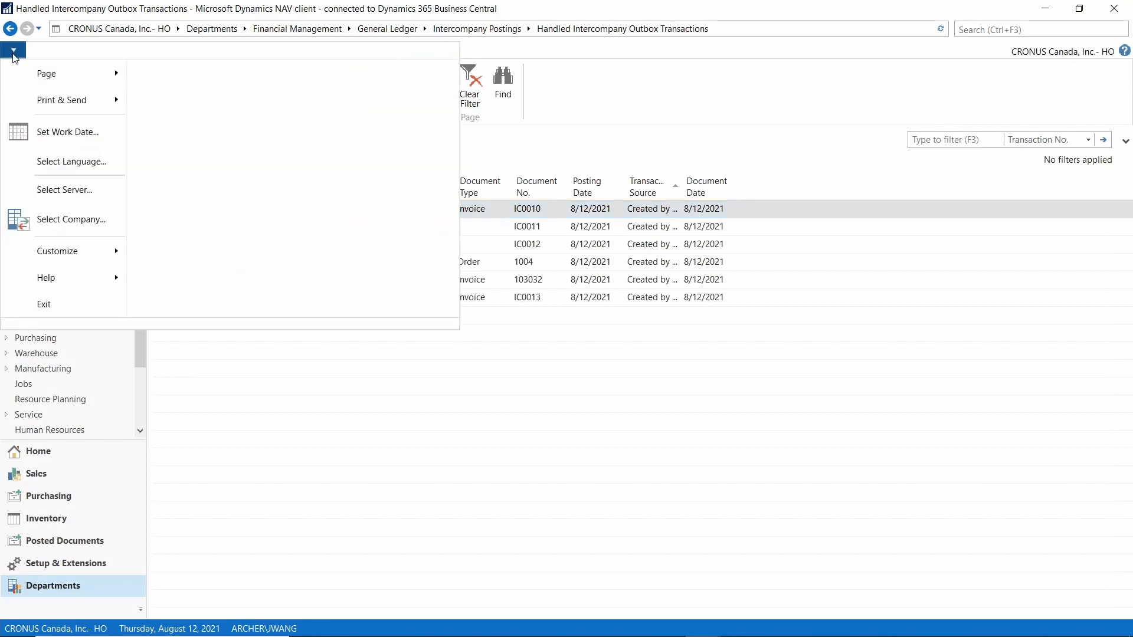
left_click(63, 217)
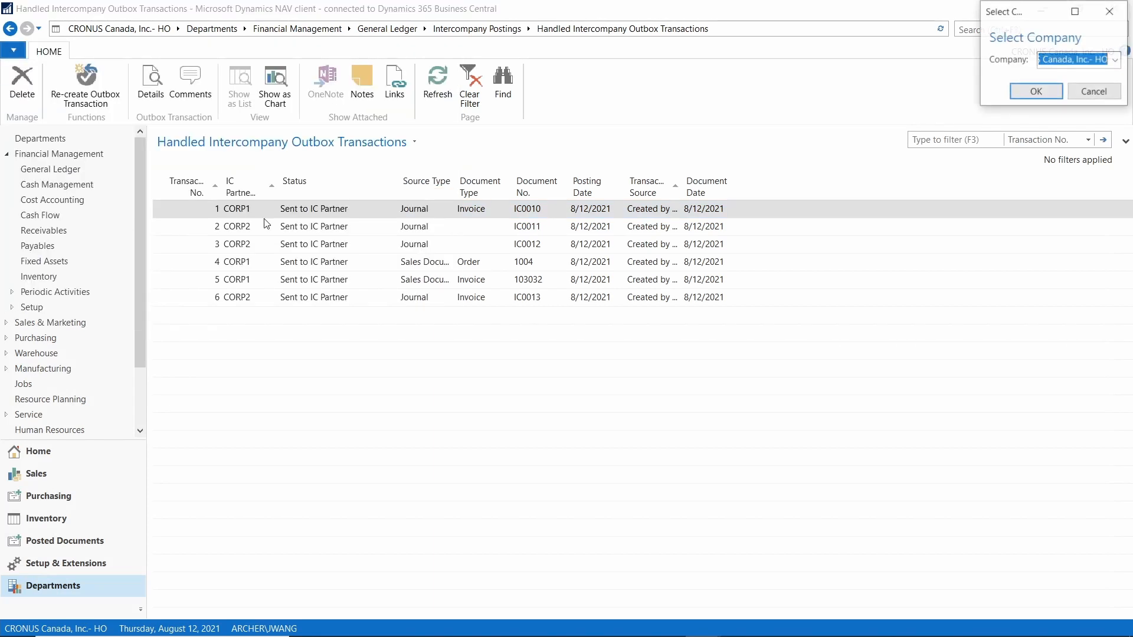
left_click(1116, 60)
left_click(1050, 106)
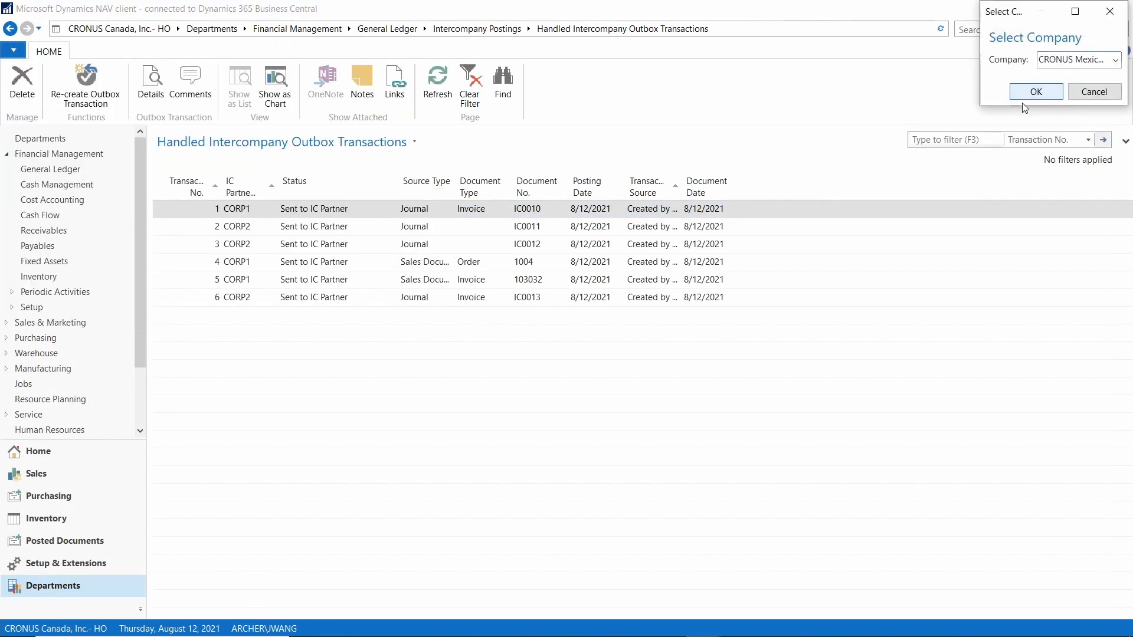
left_click(1033, 91)
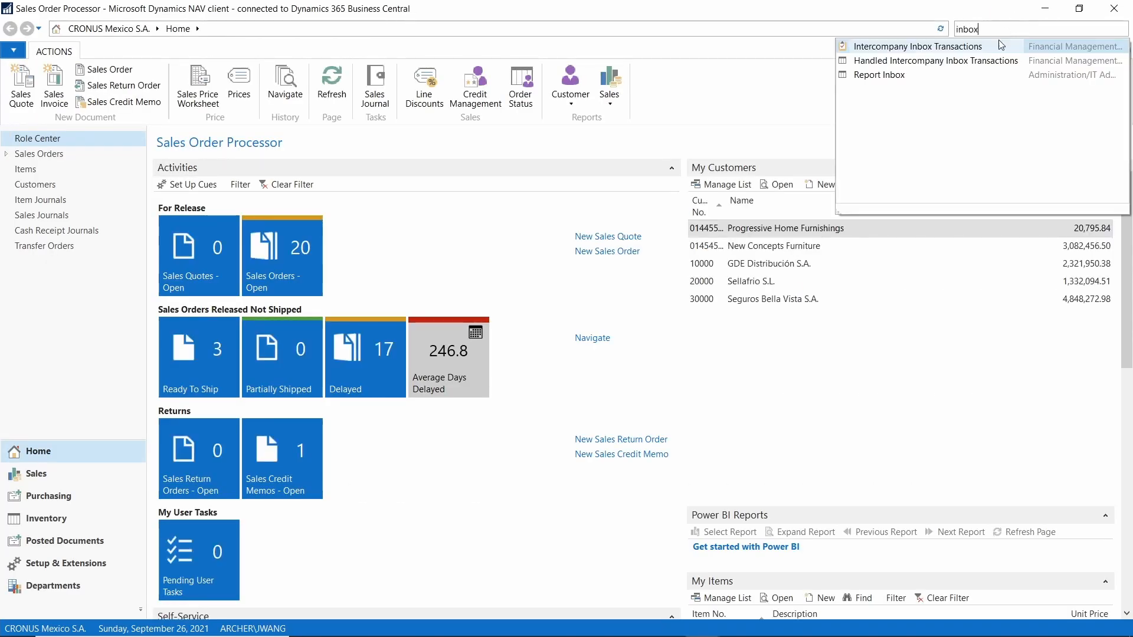
Step: In Intercompany Inbox Transactions, accept the HO transaction and complete its line actions into the INTERCOMP template's IC batch, closing the window
left_click(971, 45)
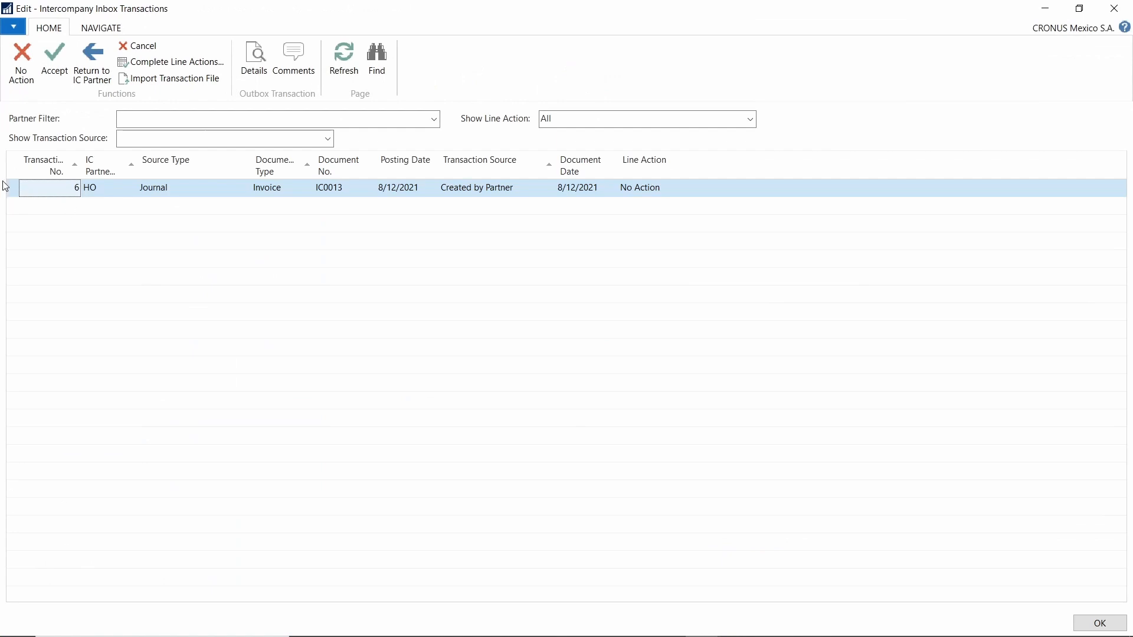
left_click(54, 65)
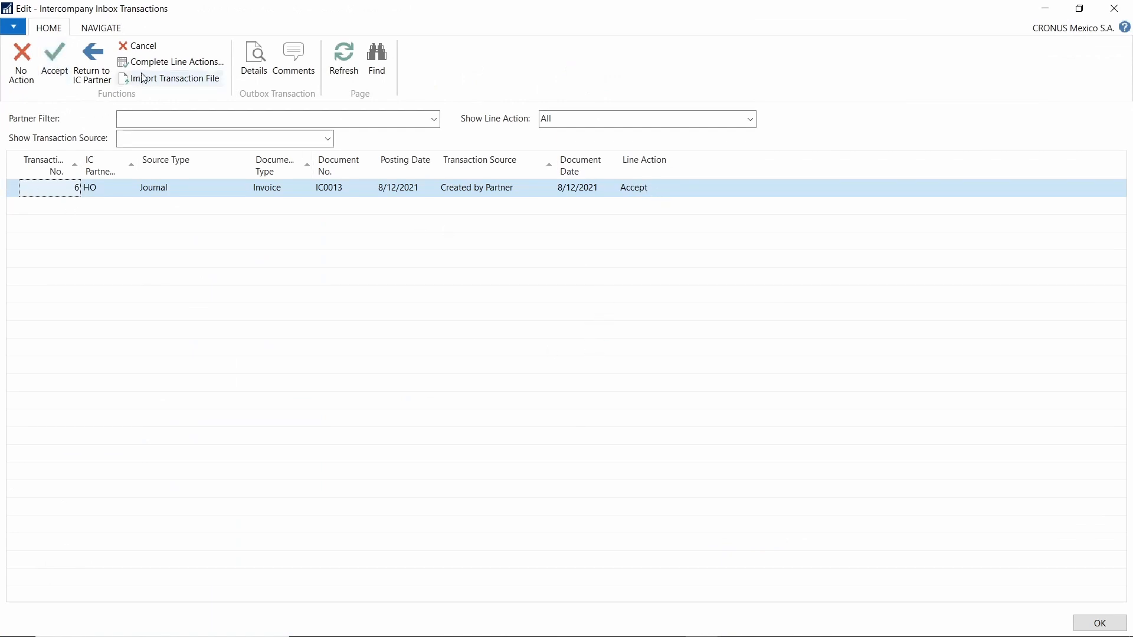
left_click(171, 62)
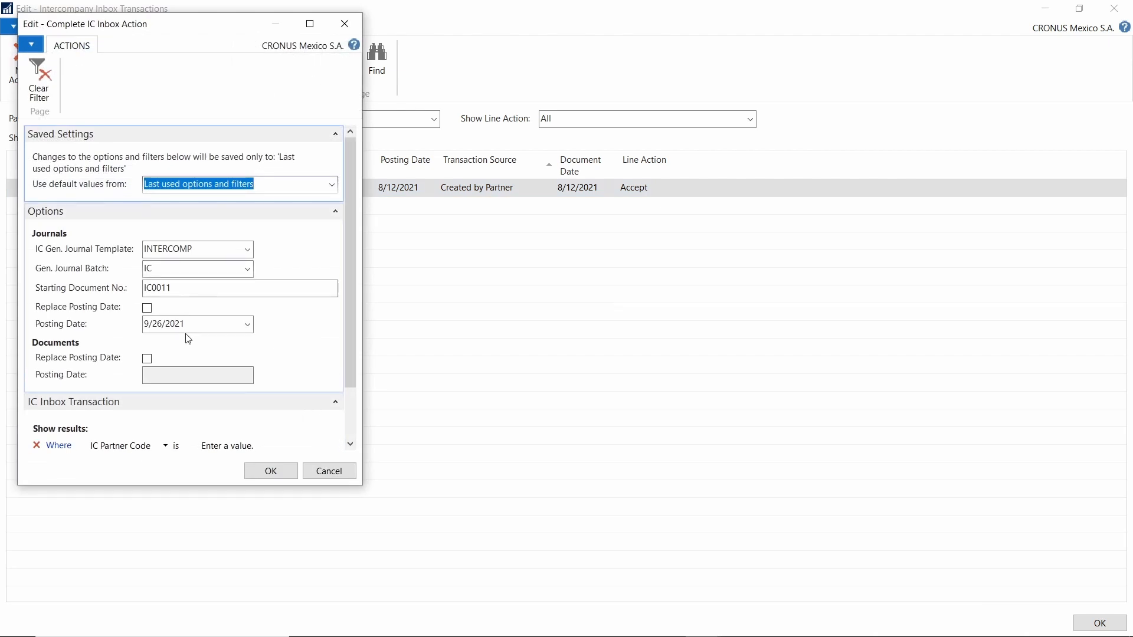
left_click(257, 475)
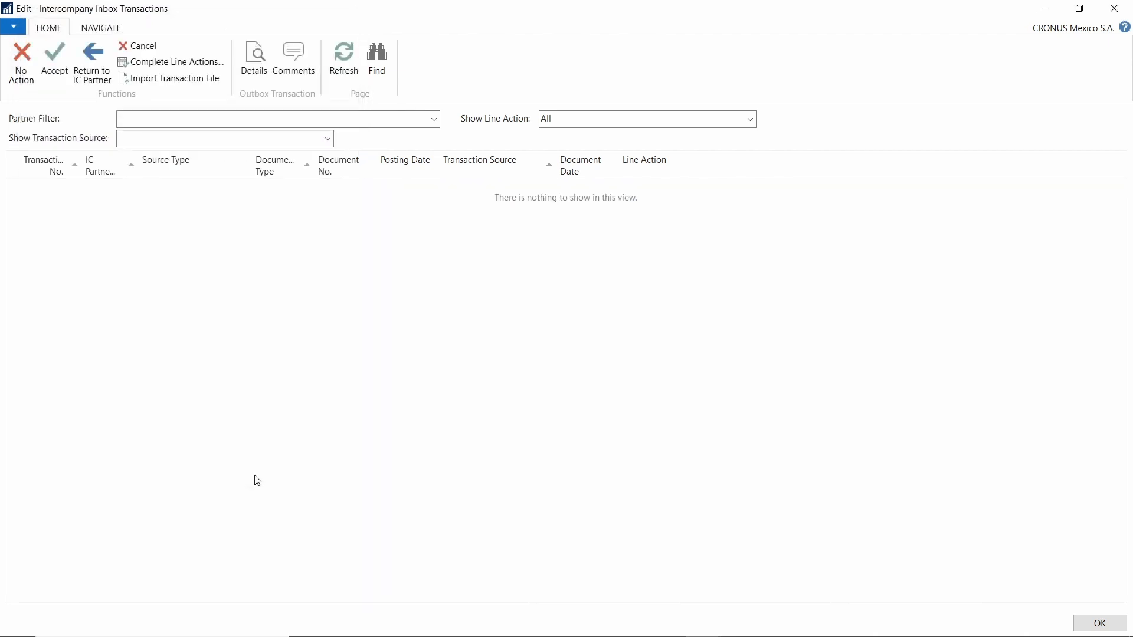
left_click(1098, 623)
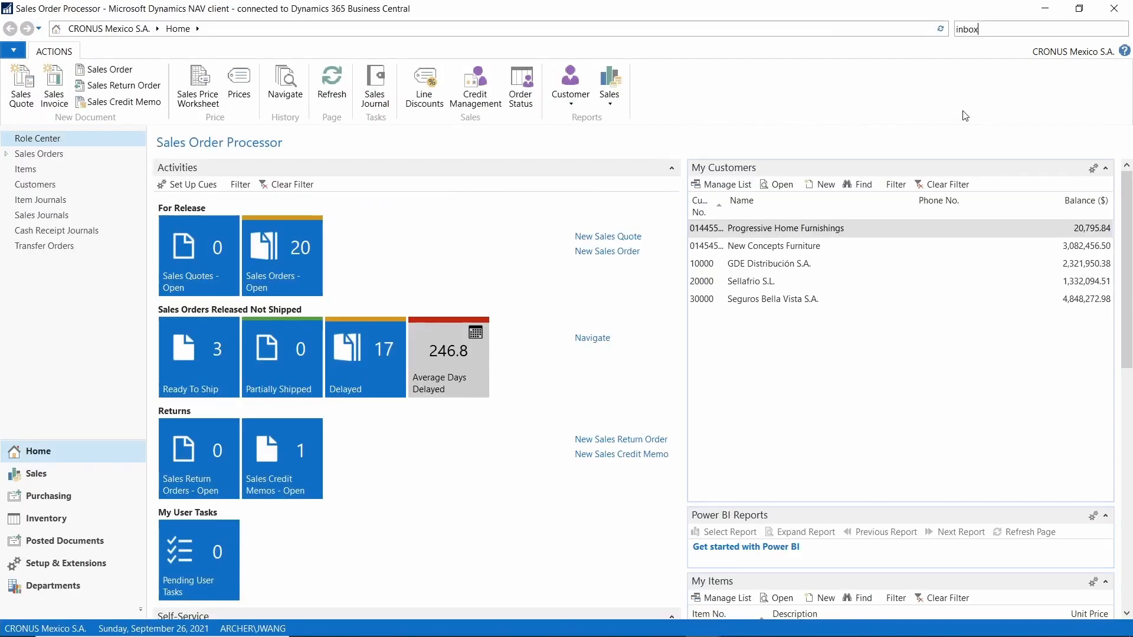
Step: Open the Intercompany General Journal in CRONUS Mexico S.A., post the received IC batch lines and close the journal
left_click(1009, 31)
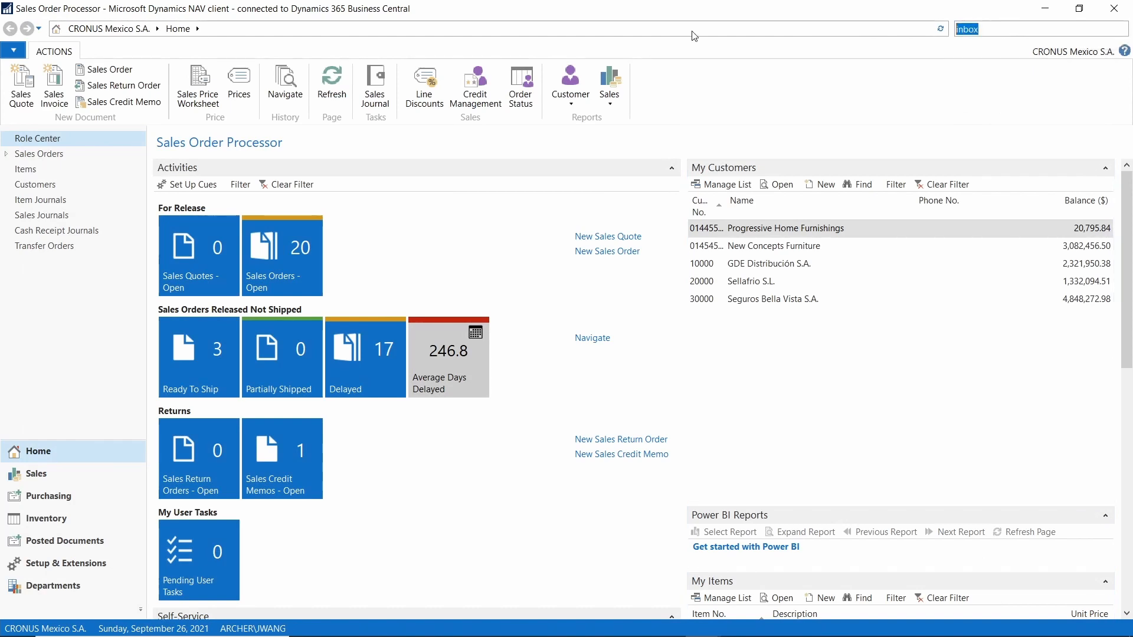
type("intercompany")
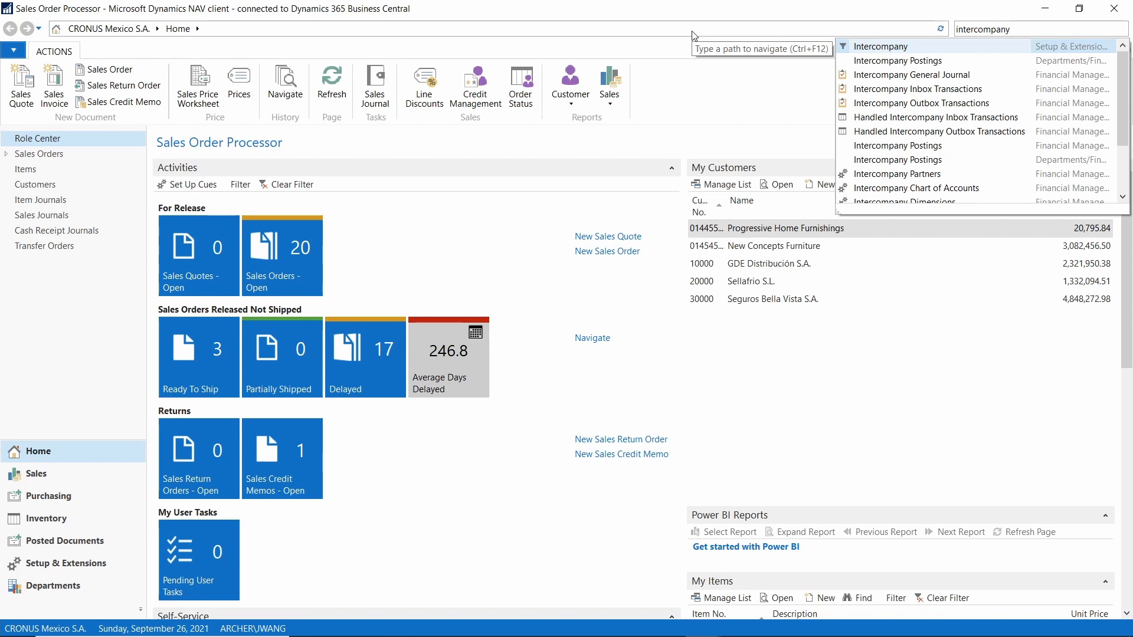
left_click(944, 75)
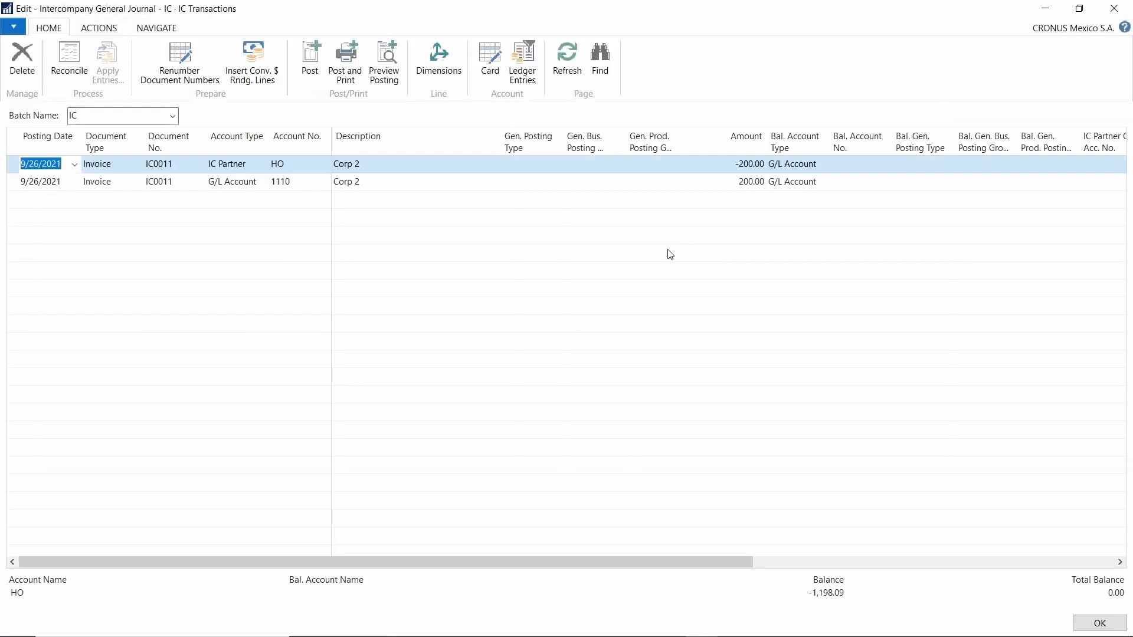
left_click(310, 59)
left_click(564, 338)
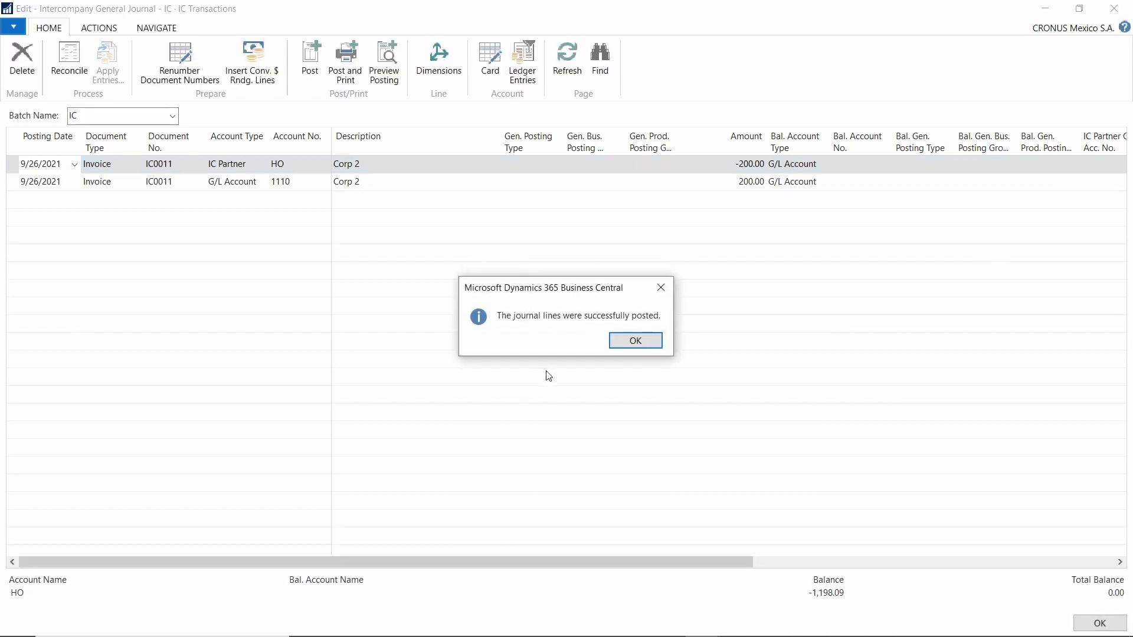
left_click(620, 340)
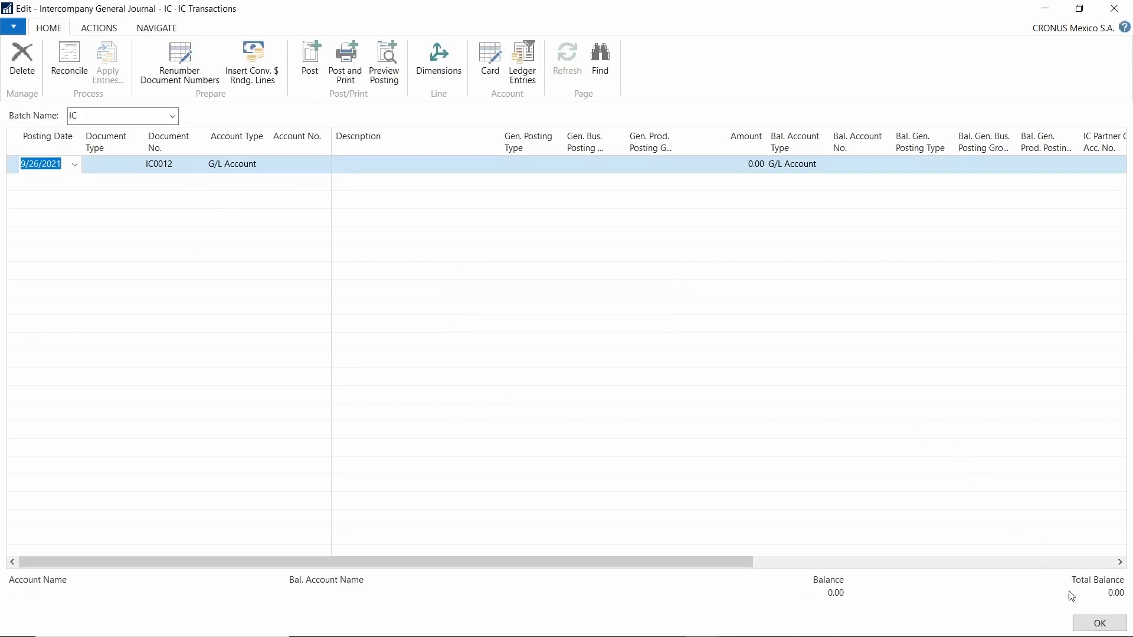
left_click(1097, 623)
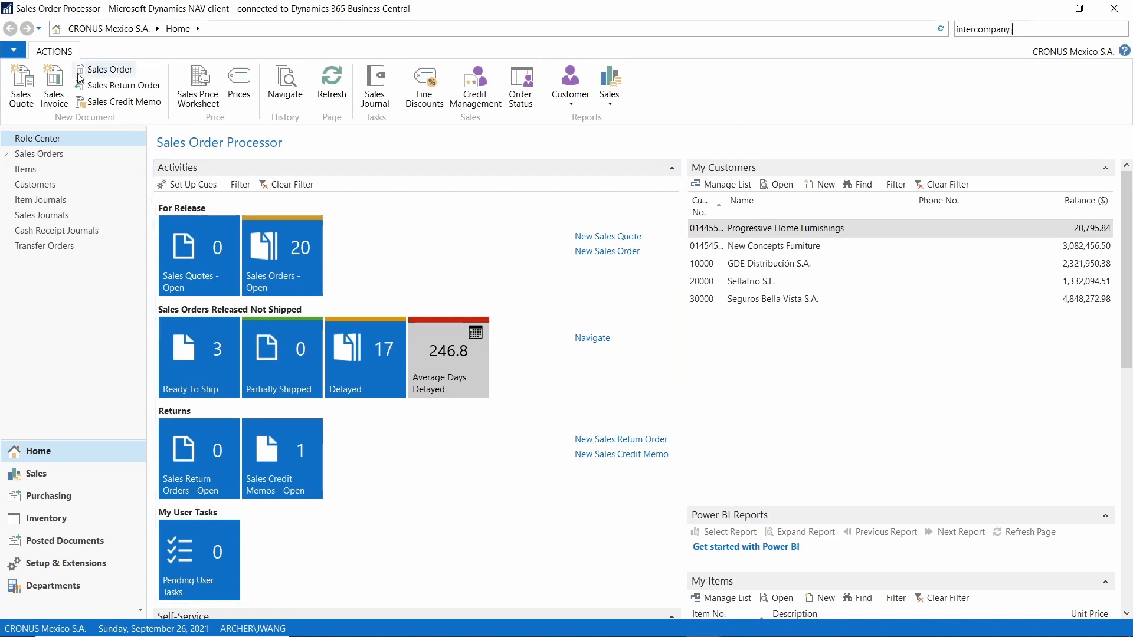
Step: Switch the active company to CRONUS Canada, Inc.- HO
left_click(13, 50)
left_click(92, 170)
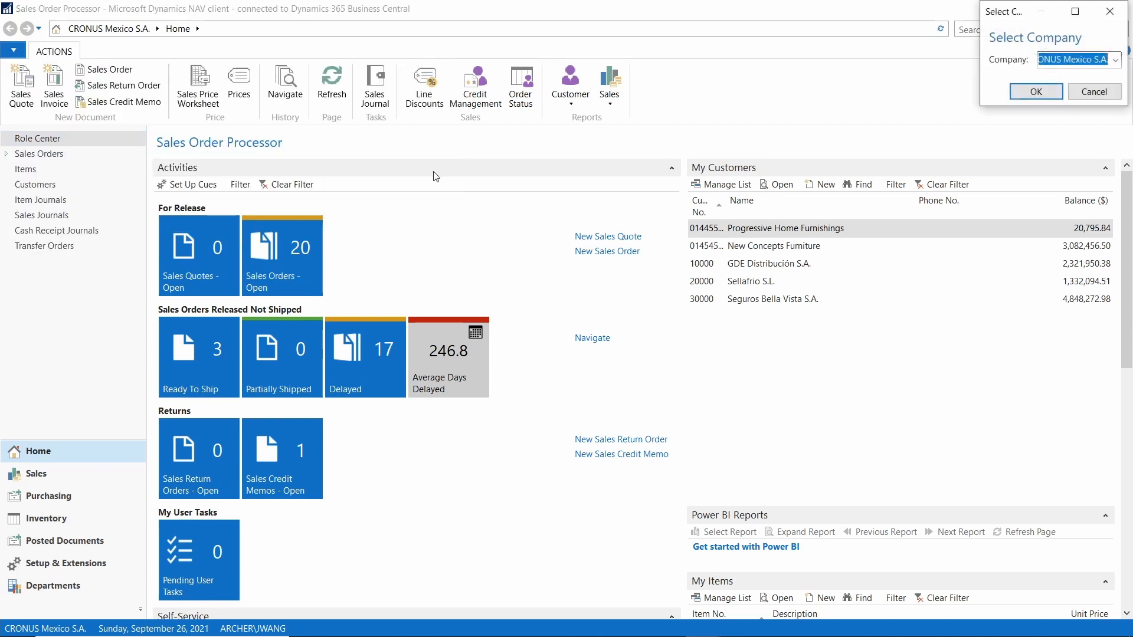
left_click(1117, 59)
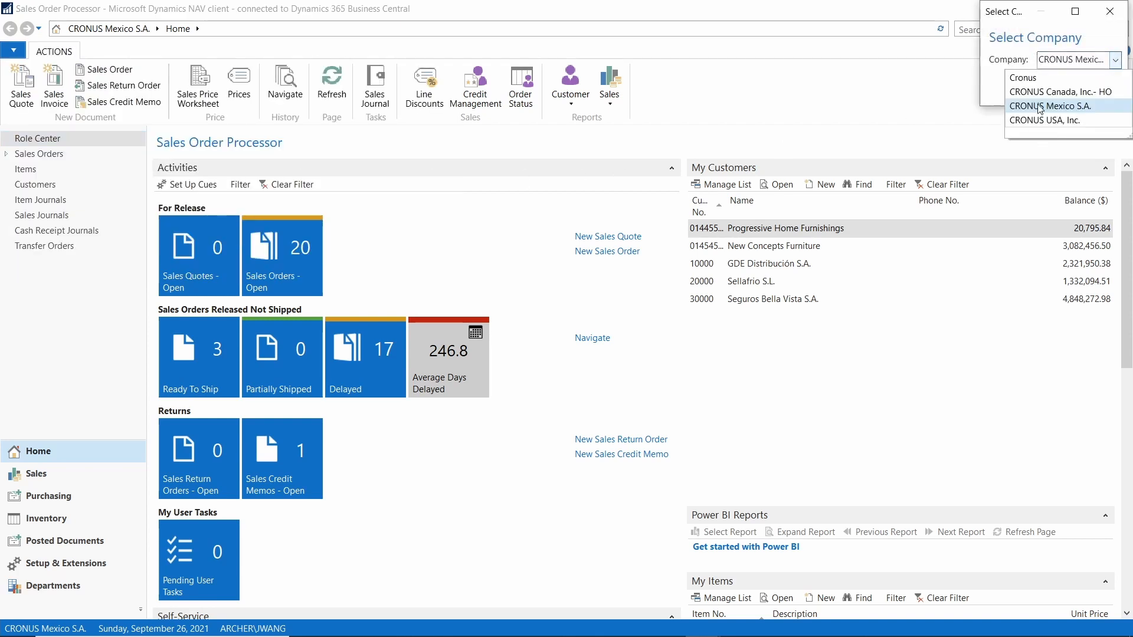
left_click(1045, 92)
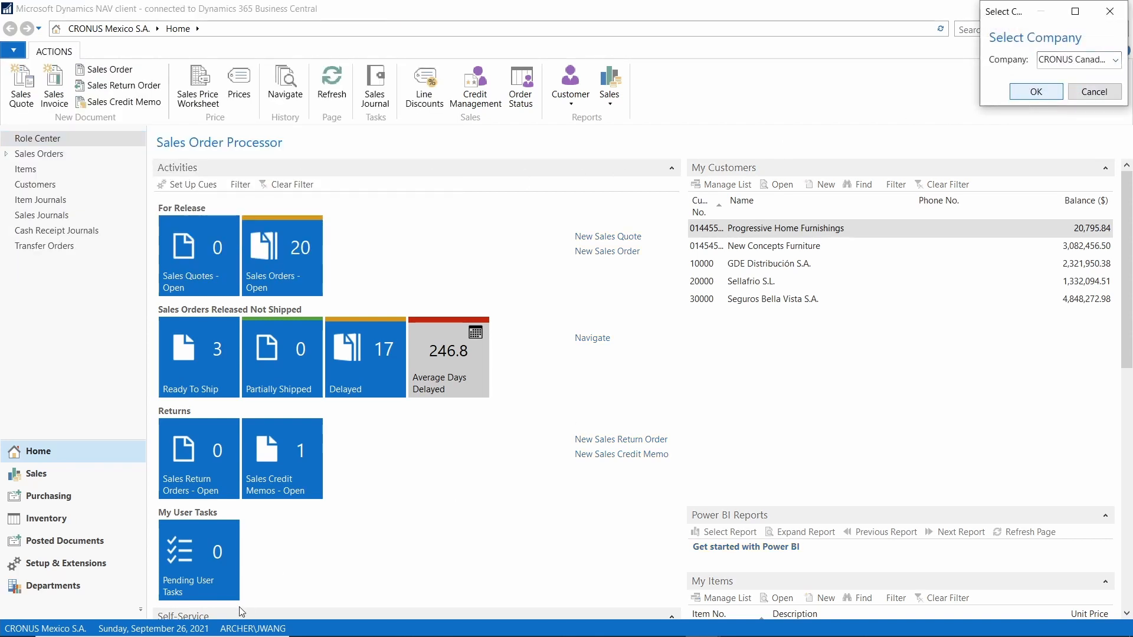
key("Return")
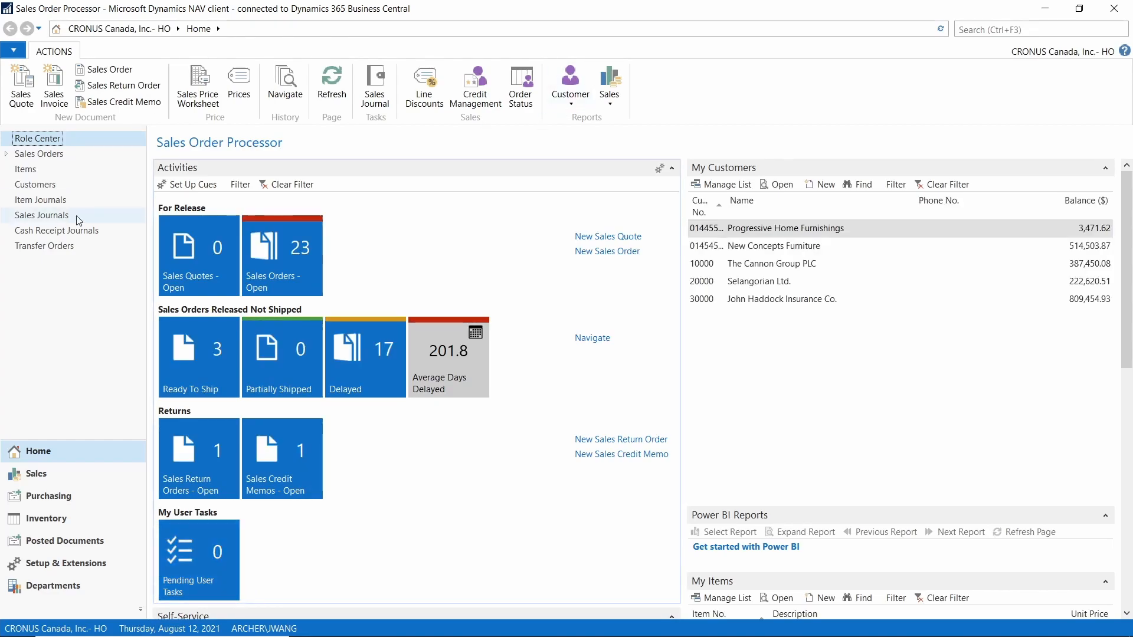
Step: Create a new sales order and choose Cronus Cardoxy Sales as its customer
left_click(51, 156)
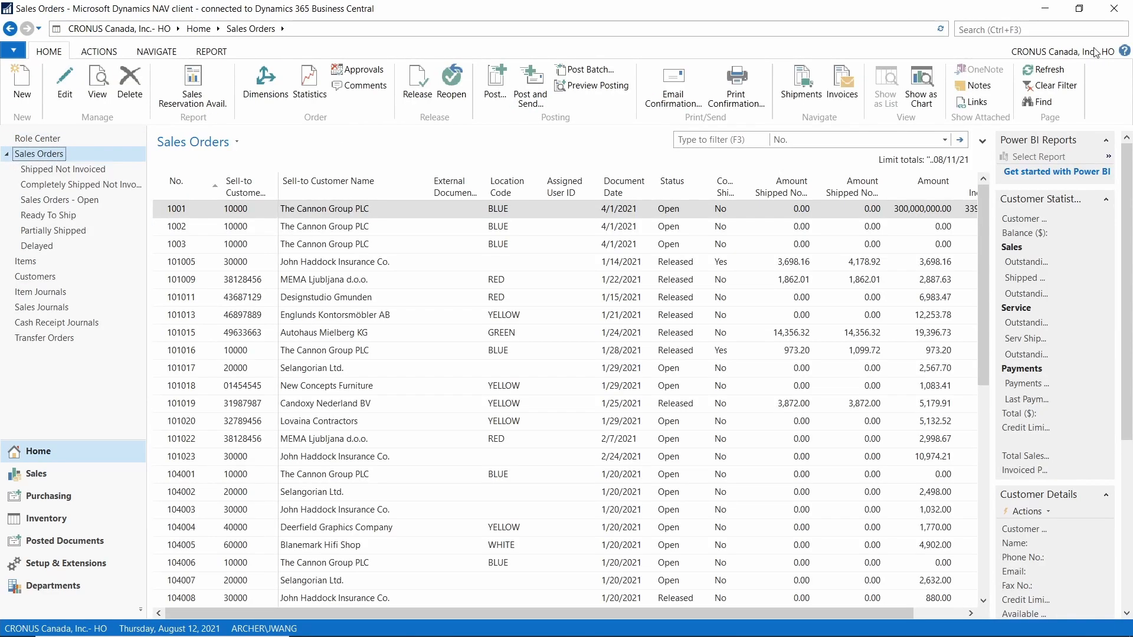
left_click(21, 92)
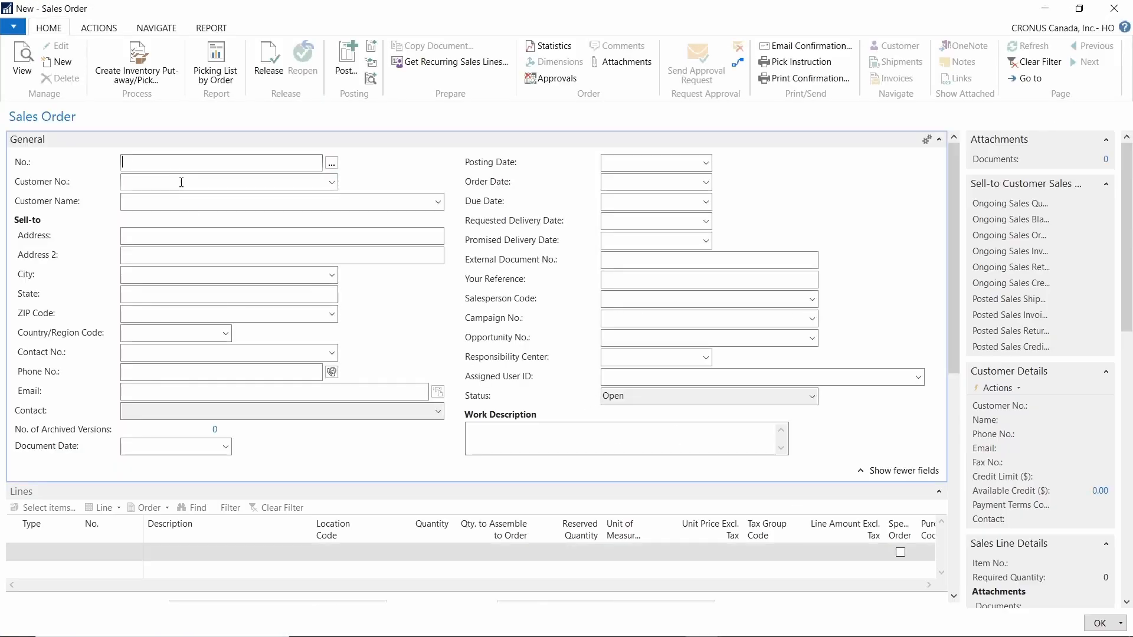
left_click(171, 200)
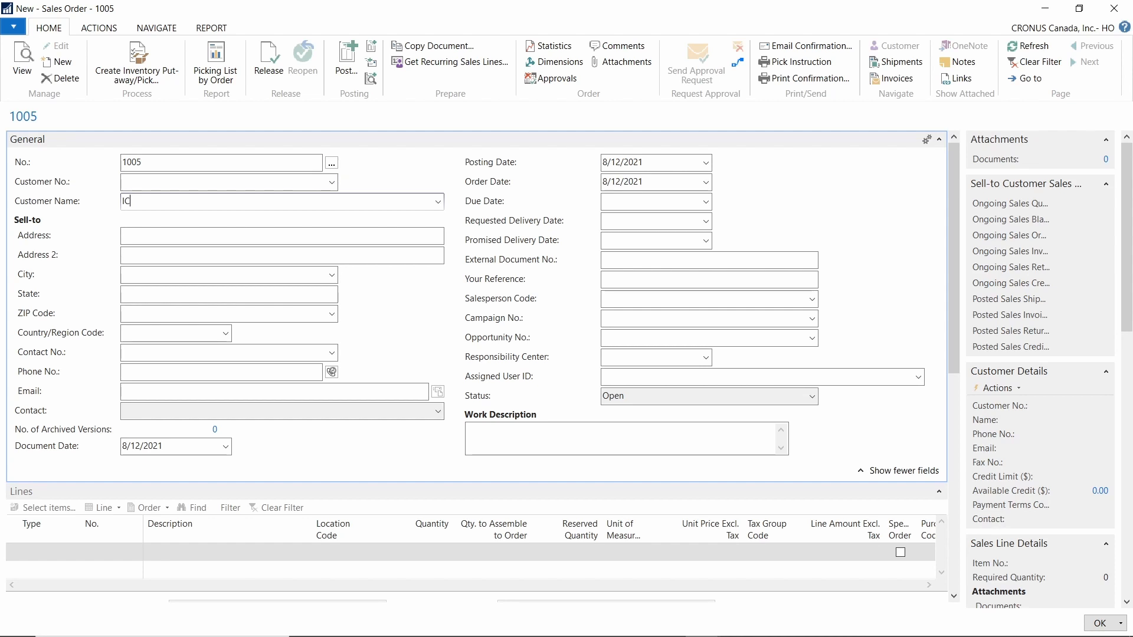
type("IC")
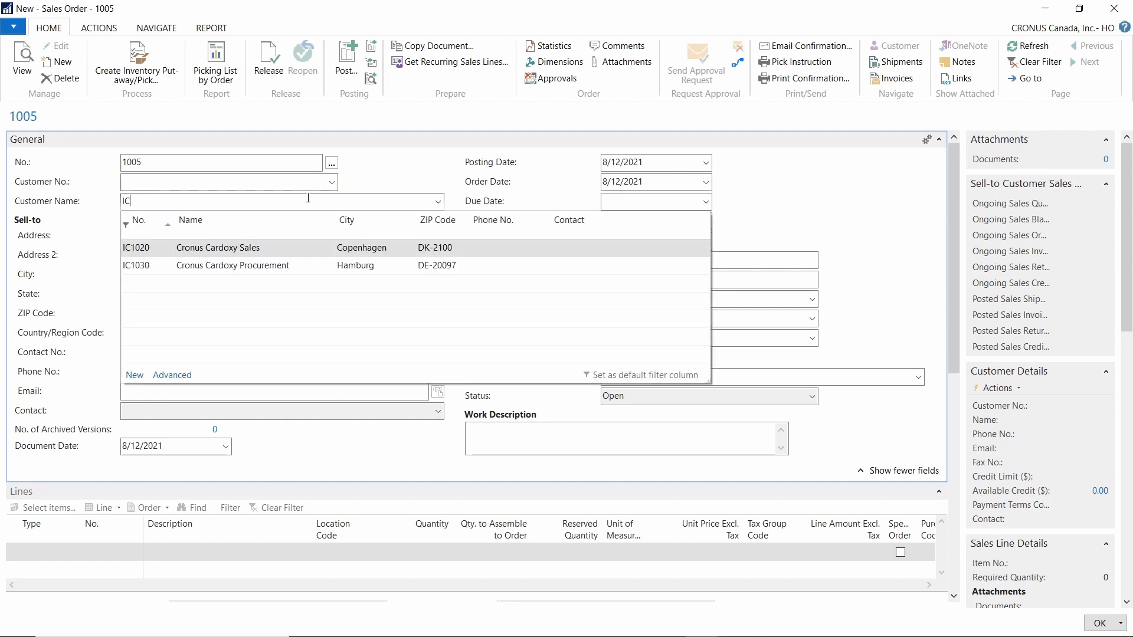
left_click(285, 248)
Step: Review the IC Partner Code and invoicing details on the Cronus Cardoxy Sales customer card, and return to the order with that customer selected
left_click(437, 201)
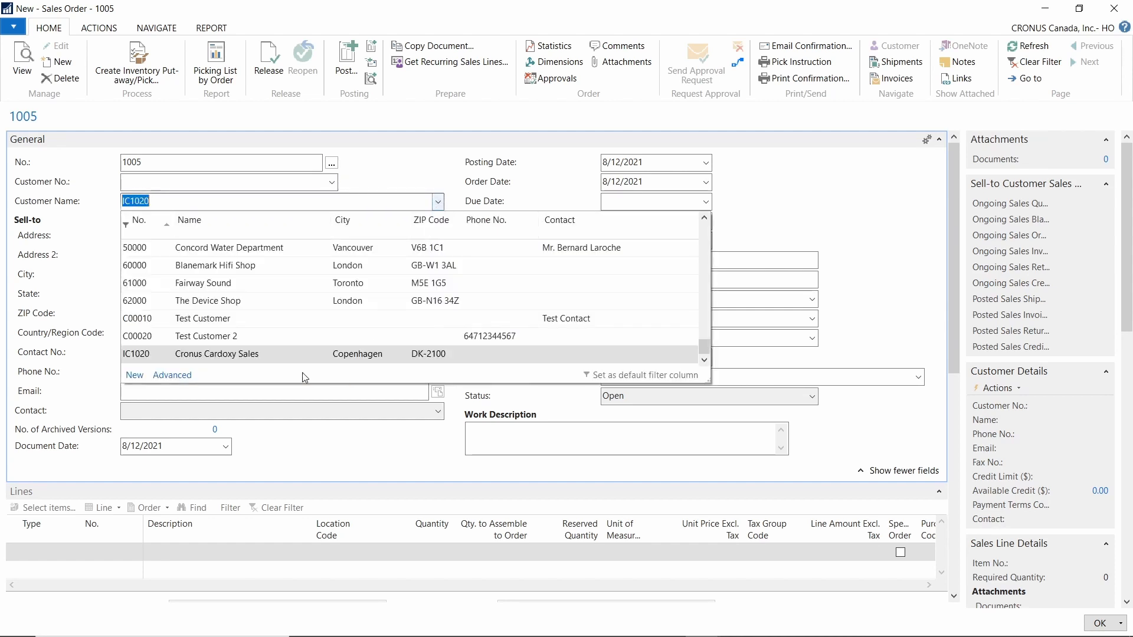
left_click(172, 375)
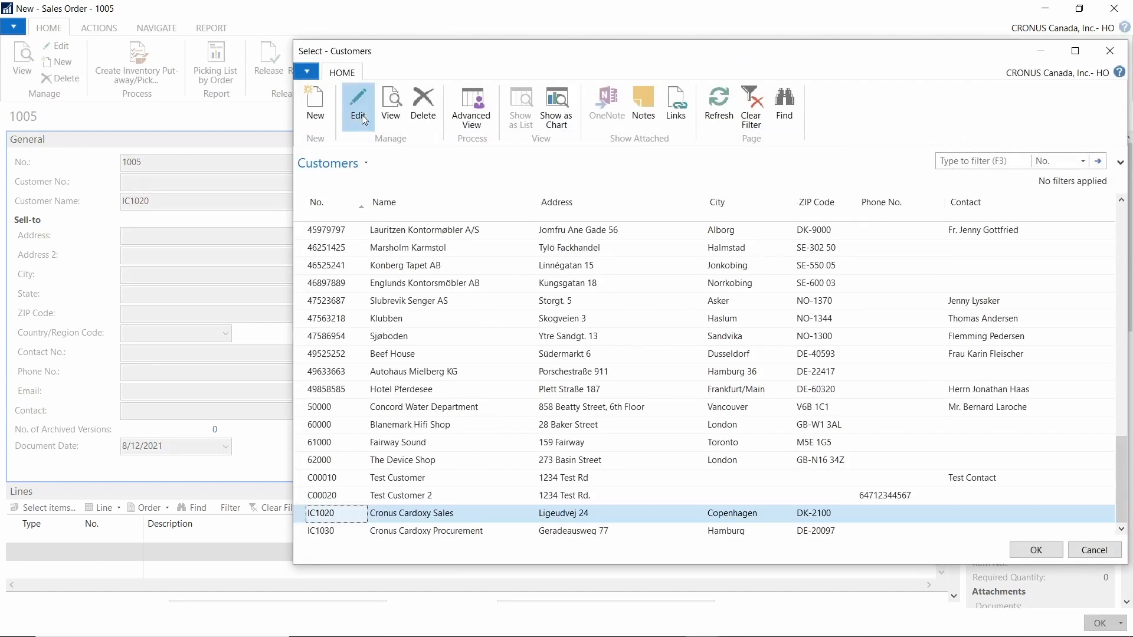
left_click(361, 115)
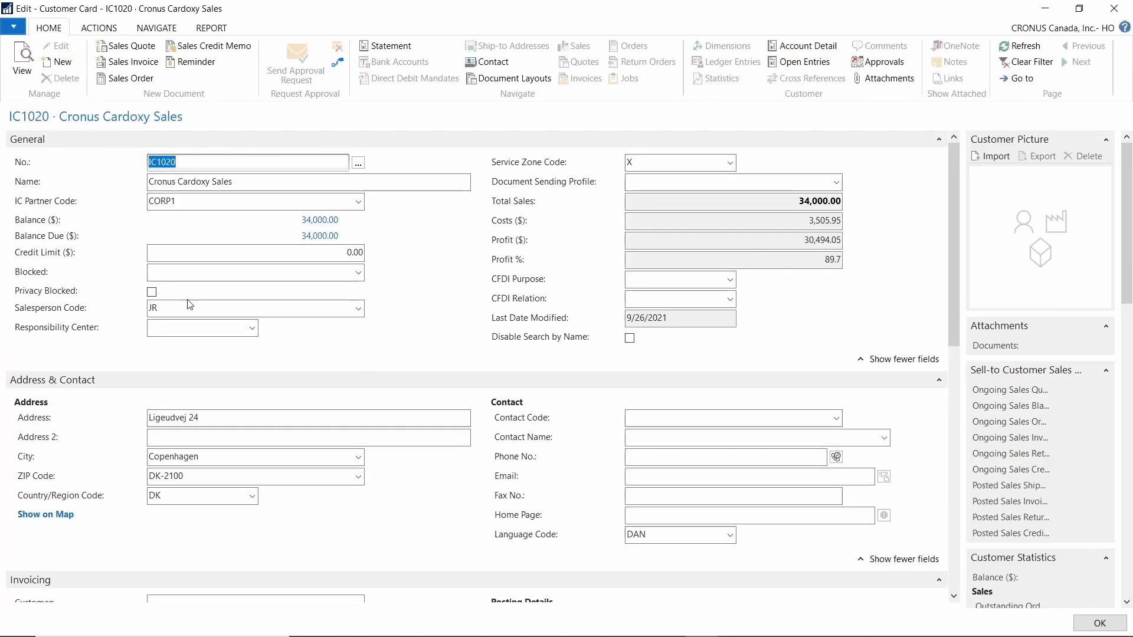
scroll(364, 518, "down", 3)
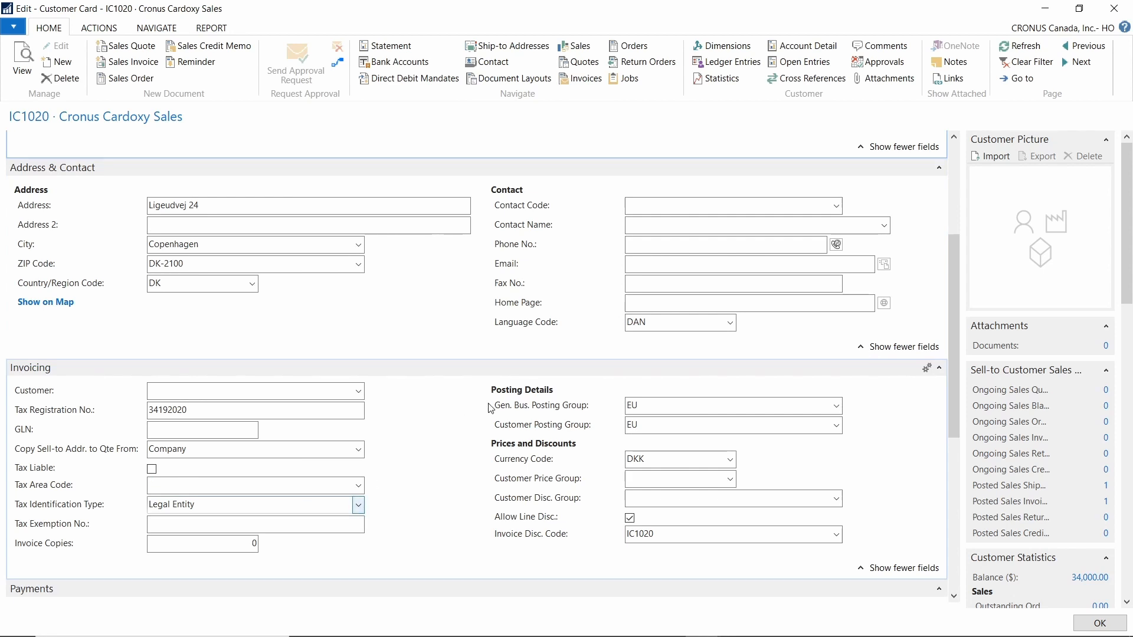
scroll(491, 407, "up", 3)
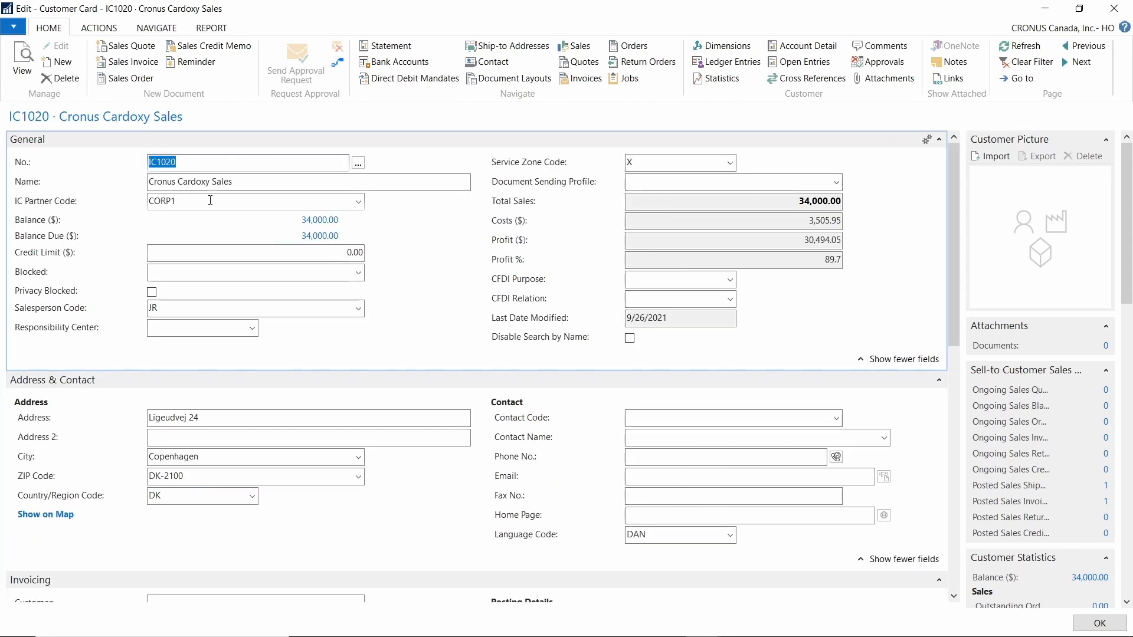
key("Tab")
key("Tab")
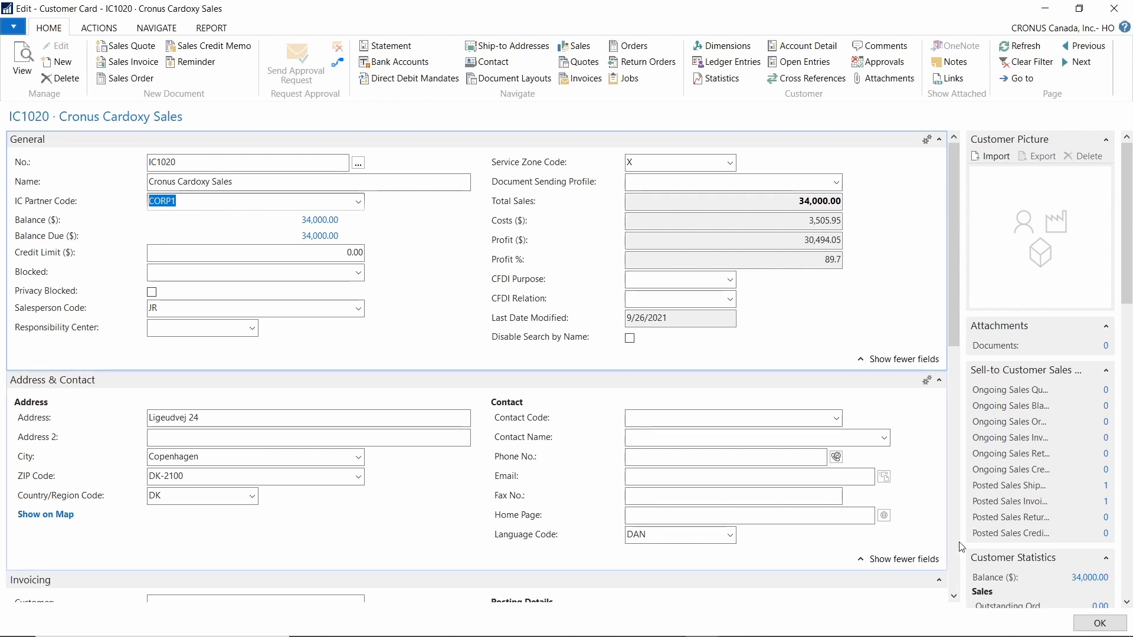
left_click(1099, 623)
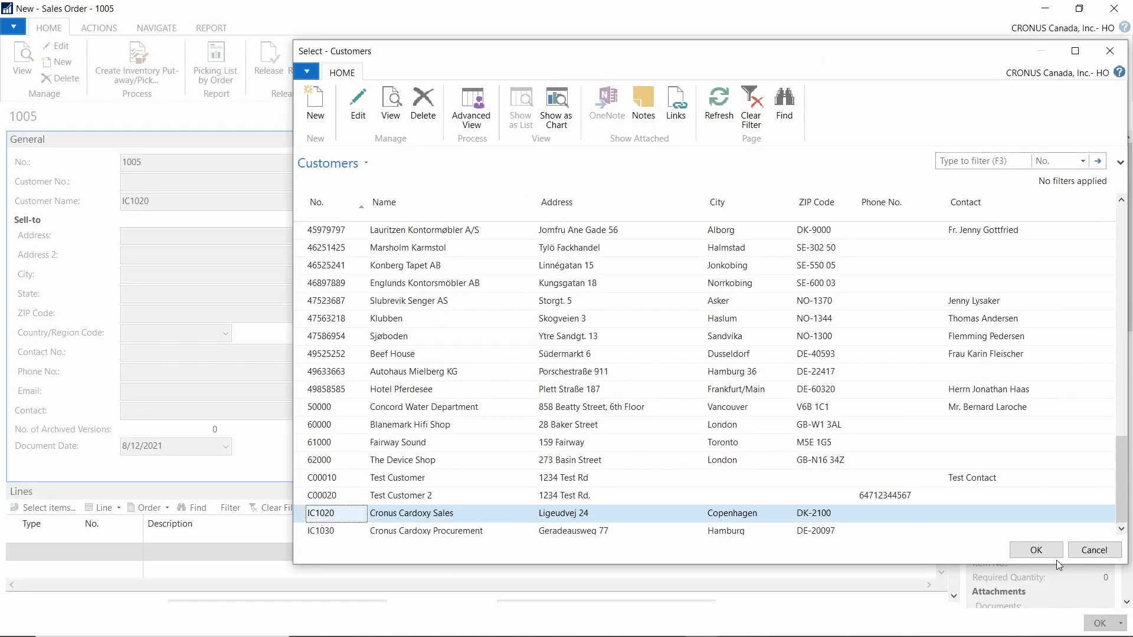
left_click(1055, 556)
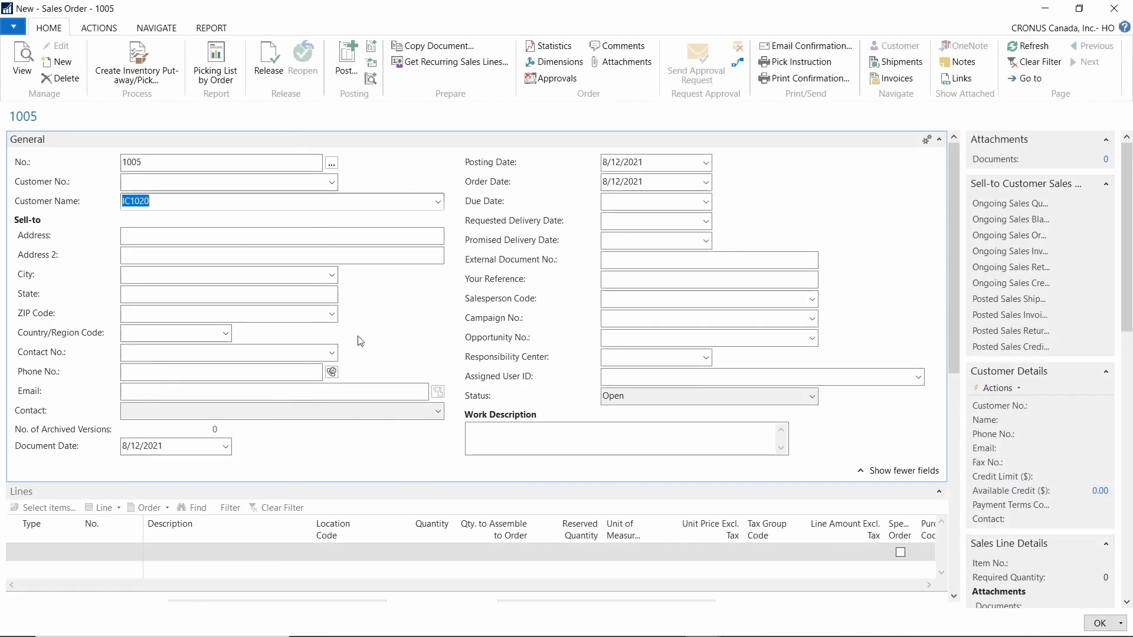
Step: Confirm the customer on the sales order and add an item line for item 1000 with a quantity of 1
scroll(360, 341, "down", 2)
scroll(425, 278, "up", 2)
key("Tab")
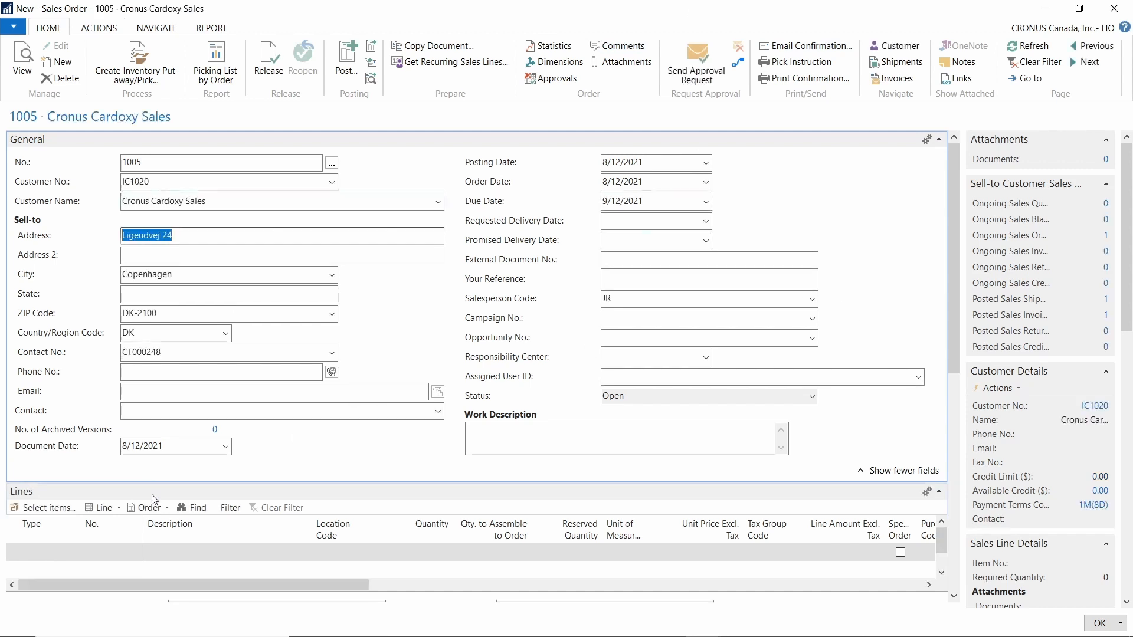
scroll(88, 519, "down", 2)
left_click(58, 481)
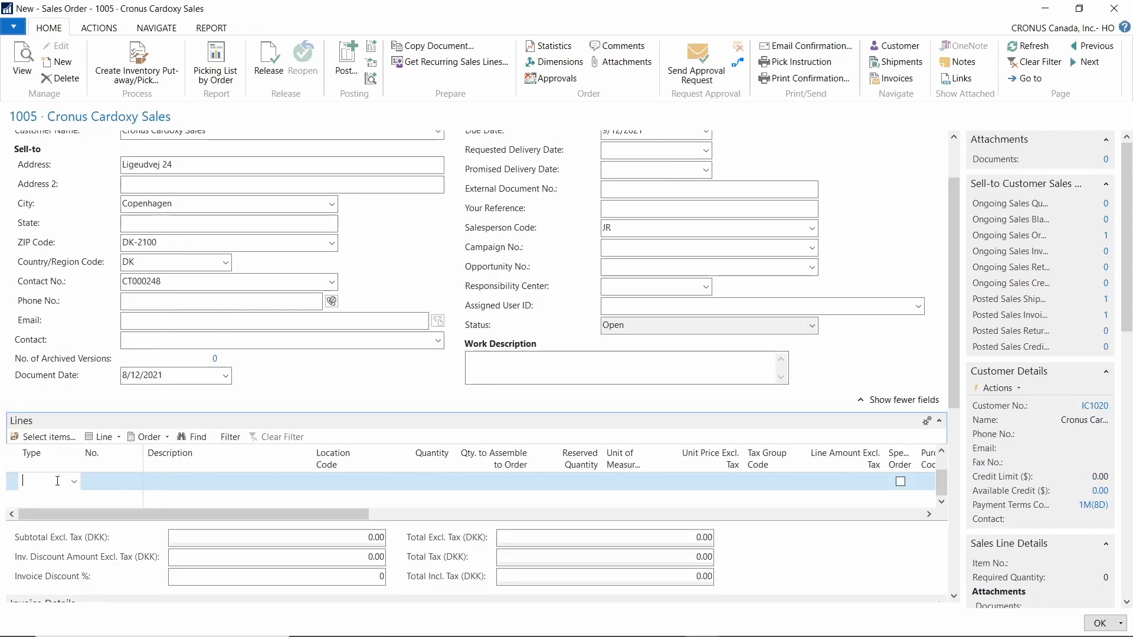
key("Tab")
type("1000")
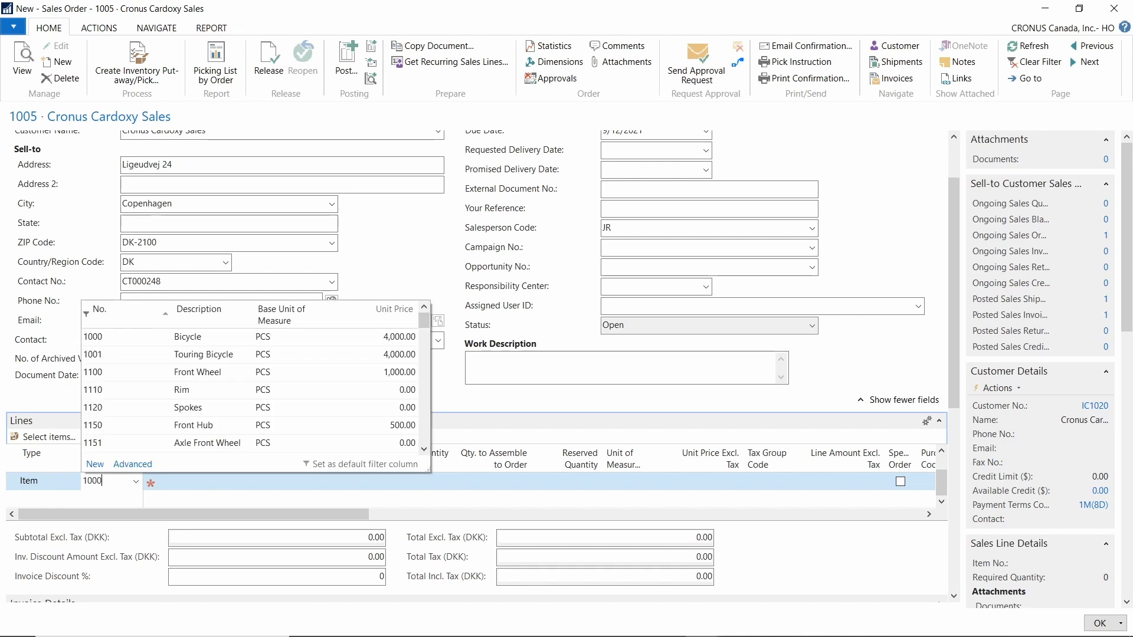
key("Tab")
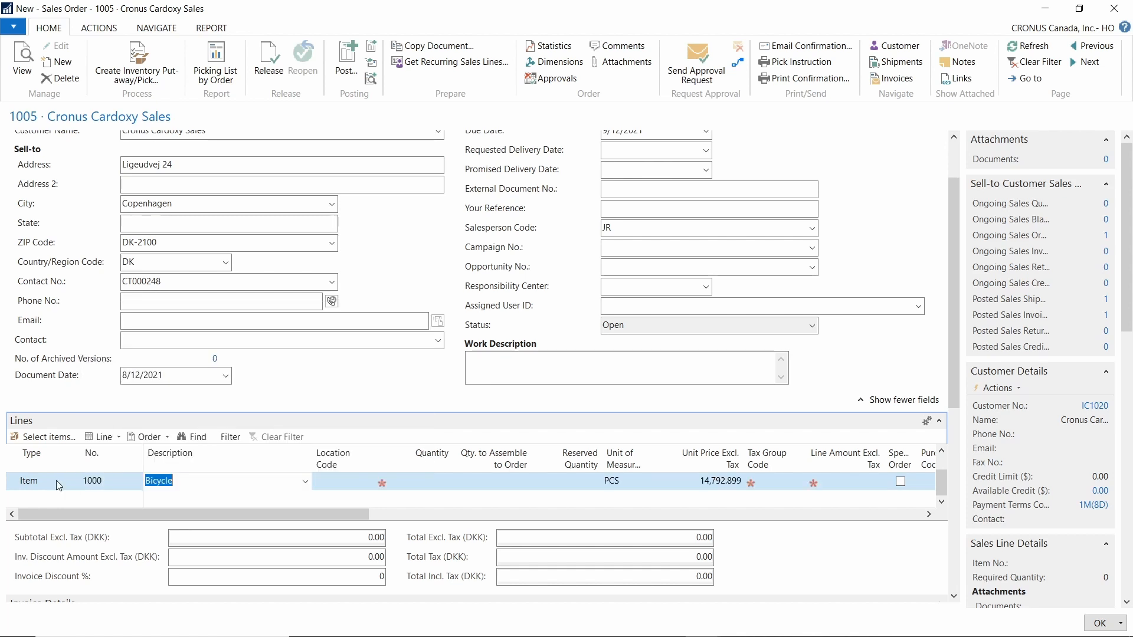
left_click(434, 475)
type("1")
key("Tab")
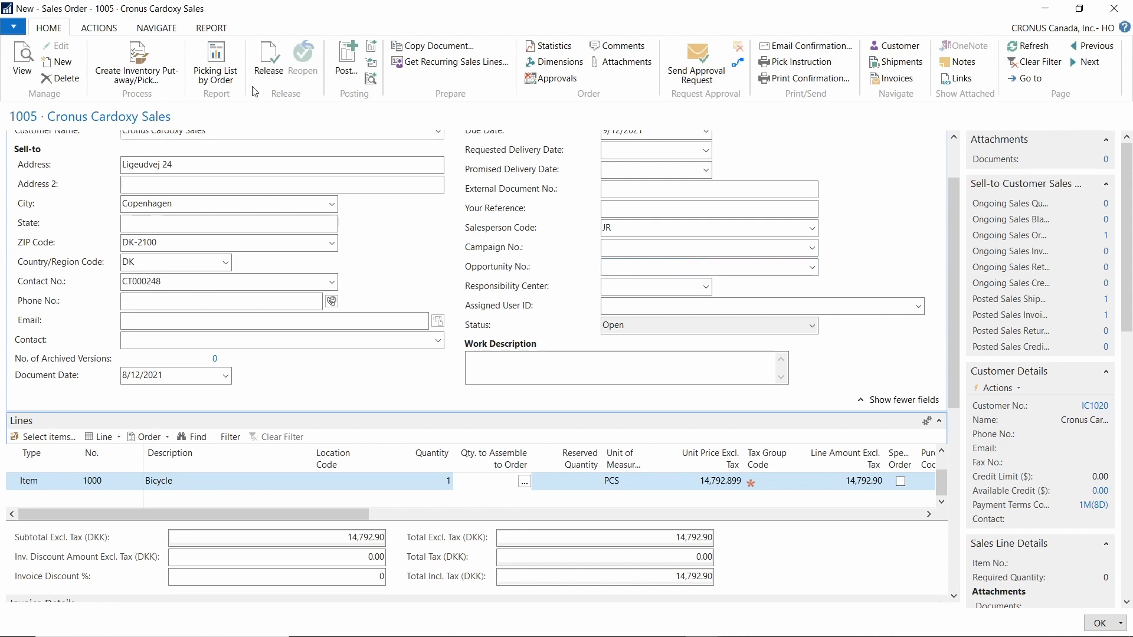
Step: Post the sales order with Ship and Invoice, decline opening the posted invoice and close the order window
left_click(347, 59)
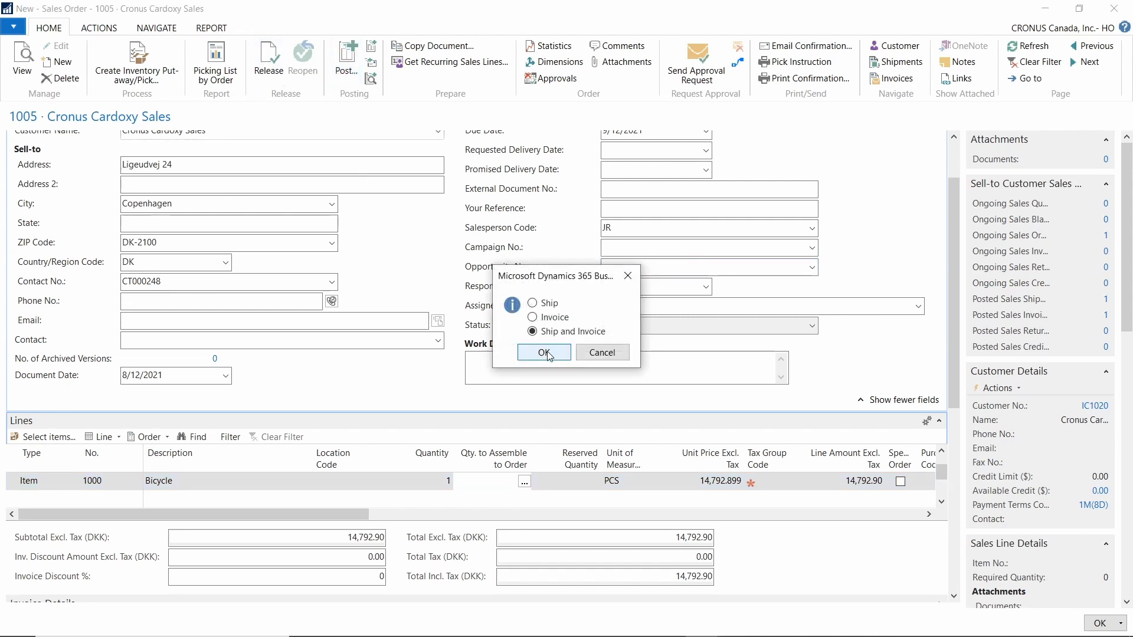
left_click(545, 352)
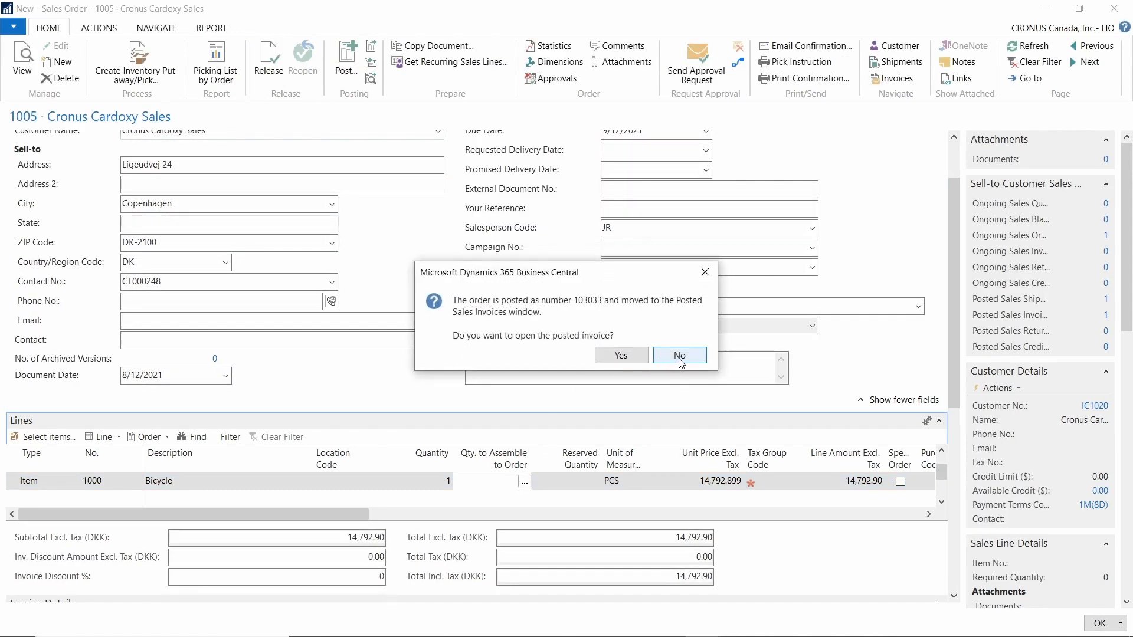
left_click(680, 355)
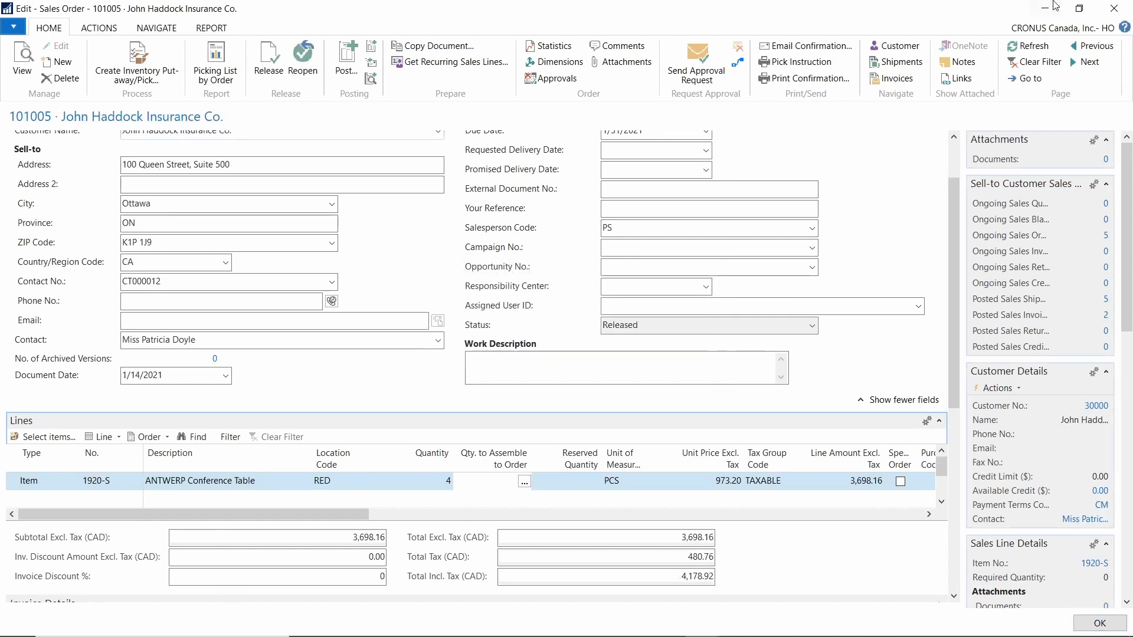
left_click(1114, 8)
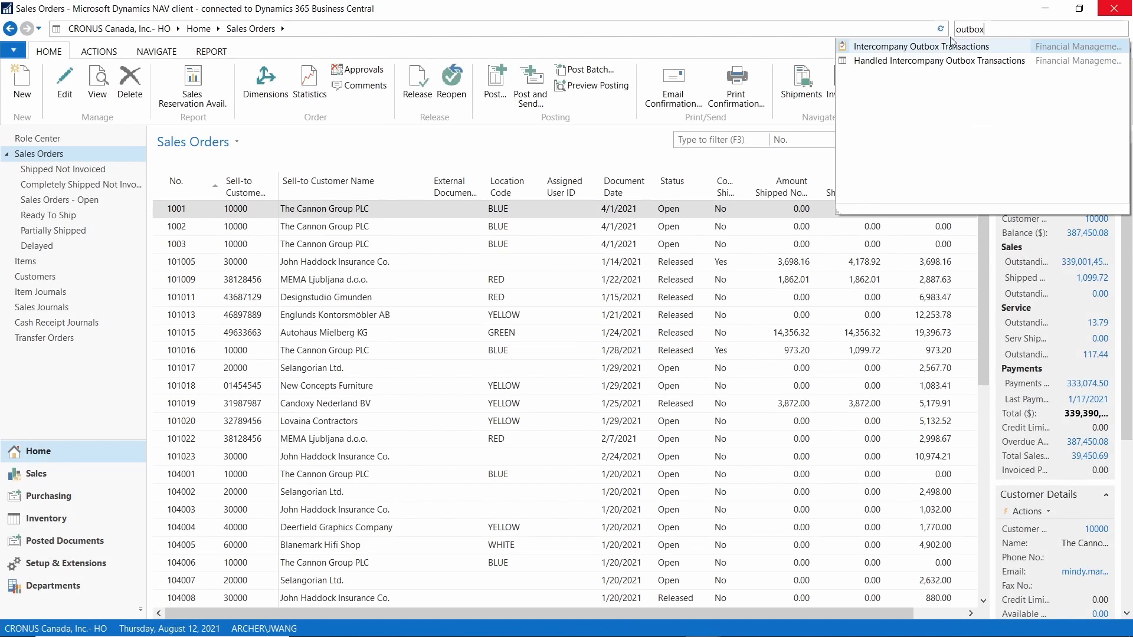
Step: In Intercompany Outbox Transactions, widen the Source Type column, send both CORP1 sales document transactions to the IC partner and close the window
left_click(944, 47)
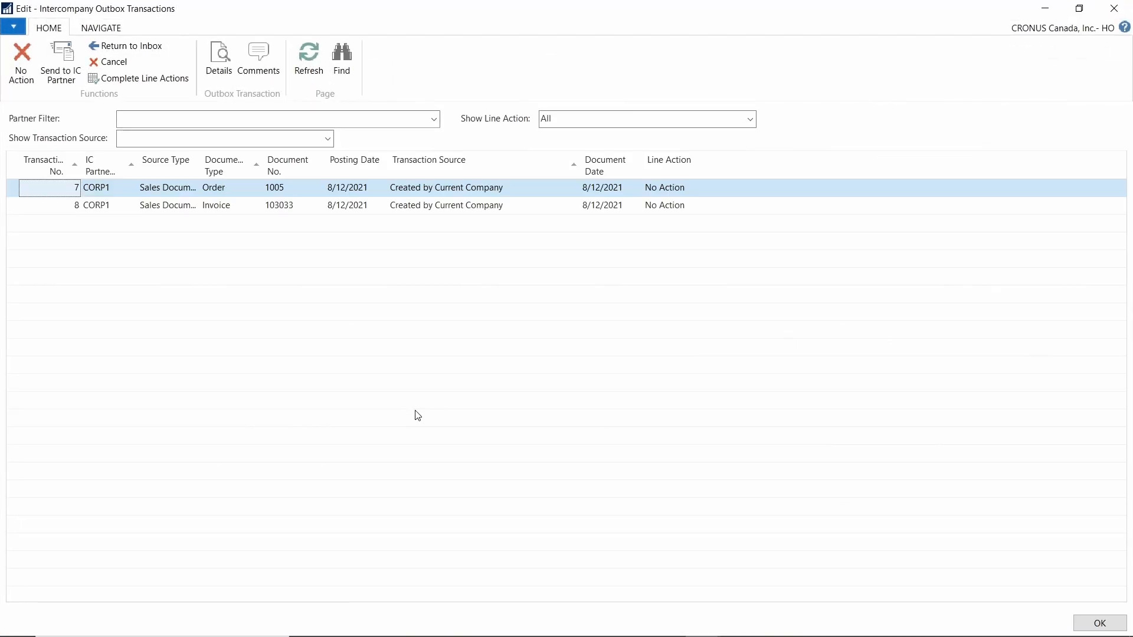
left_click(185, 211)
left_click(245, 194)
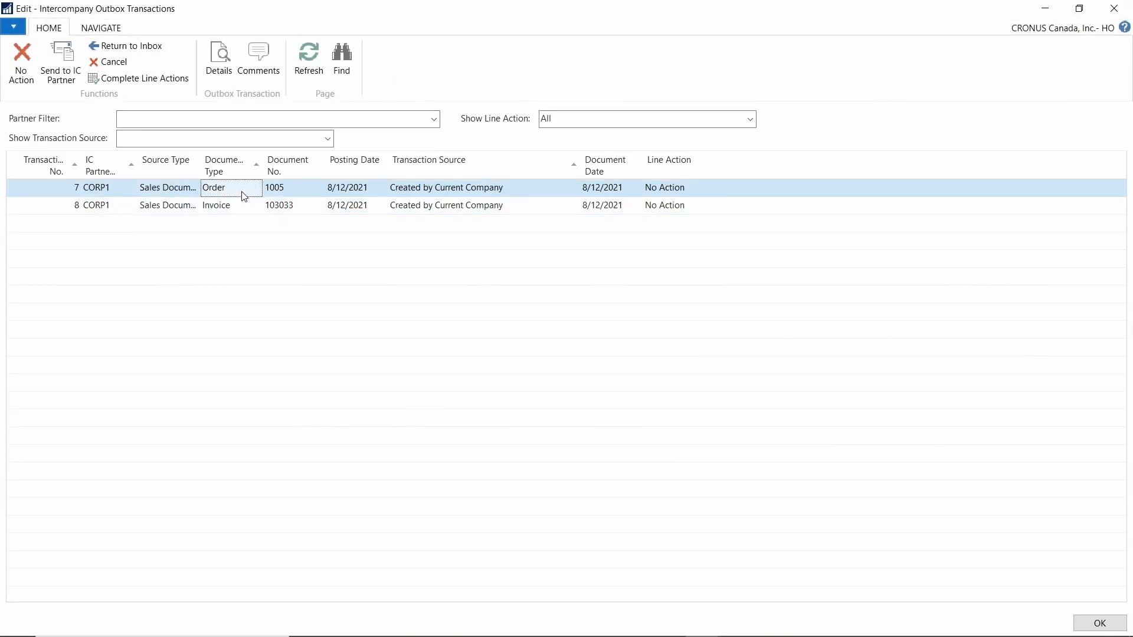
double_click(201, 170)
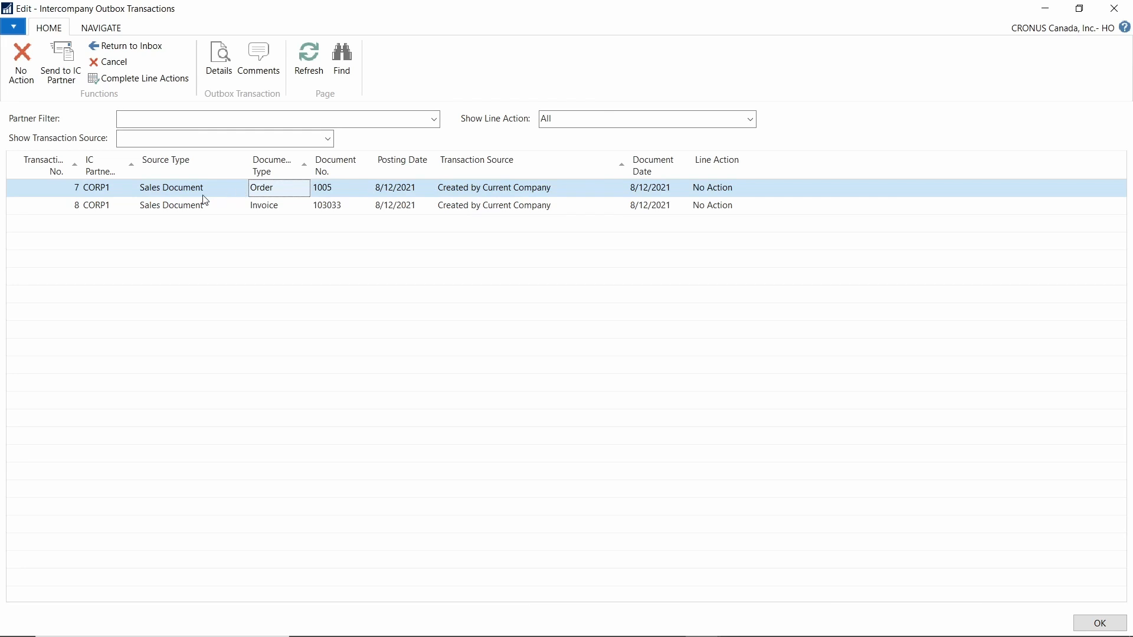
left_click(43, 209, "shift")
left_click(69, 77)
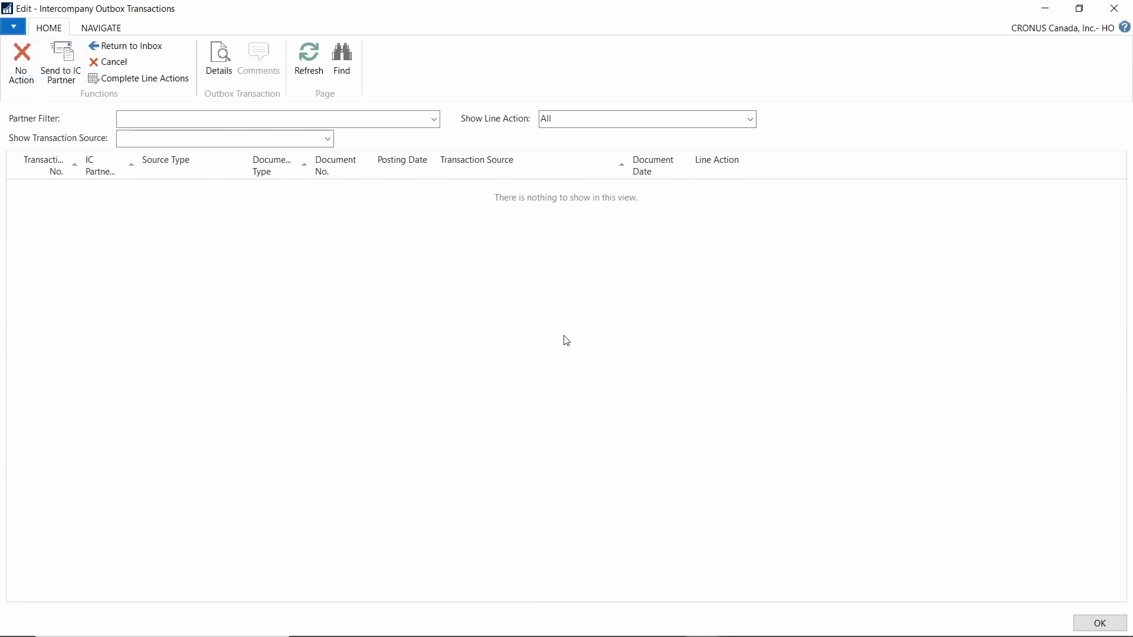
left_click(1080, 618)
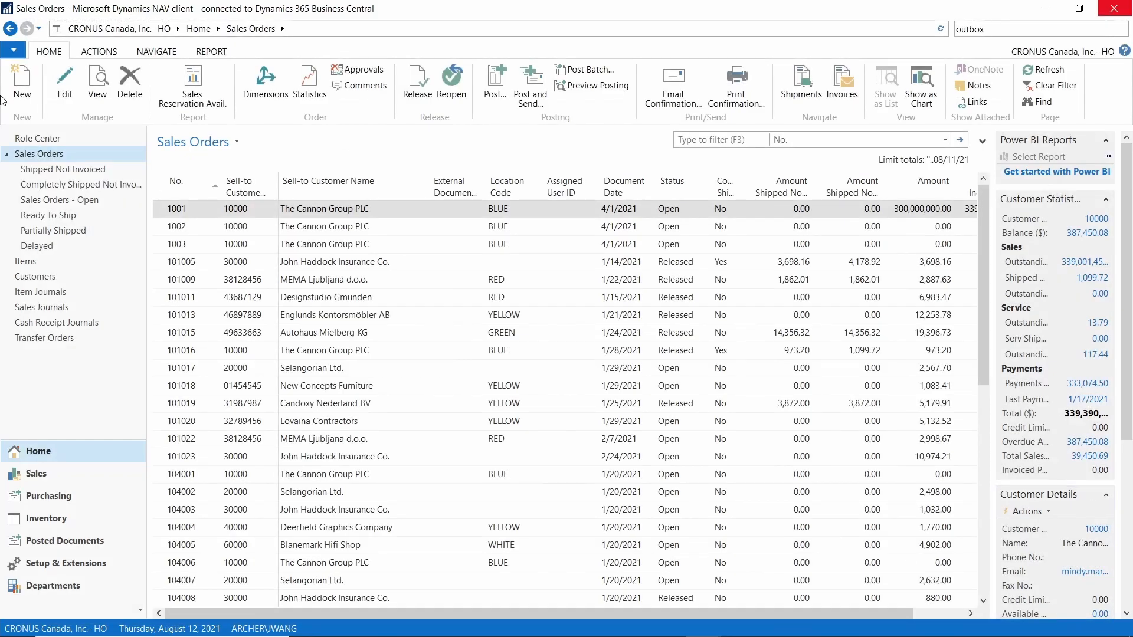
Step: Switch the active company to CRONUS USA, Inc
left_click(5, 52)
left_click(126, 217)
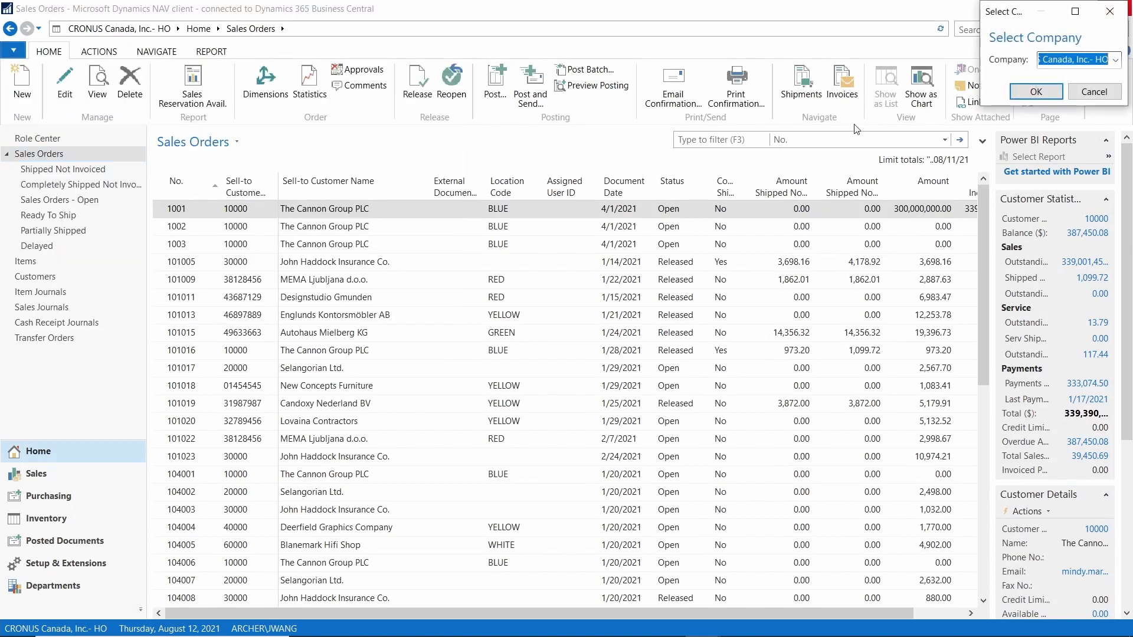
left_click(1115, 60)
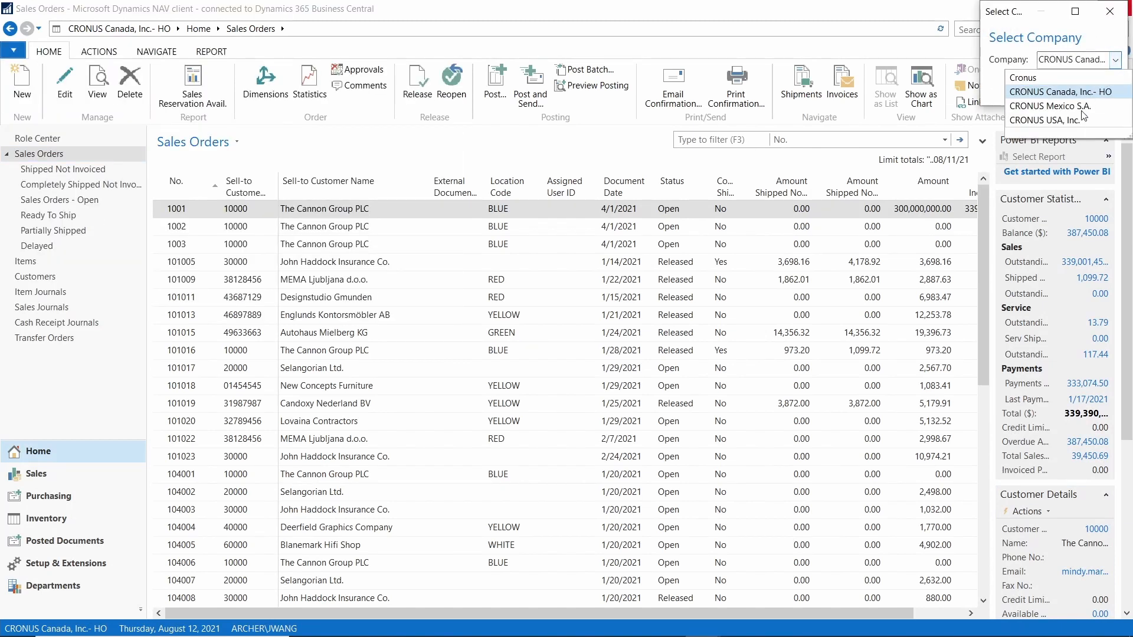
left_click(1080, 105)
left_click(1114, 59)
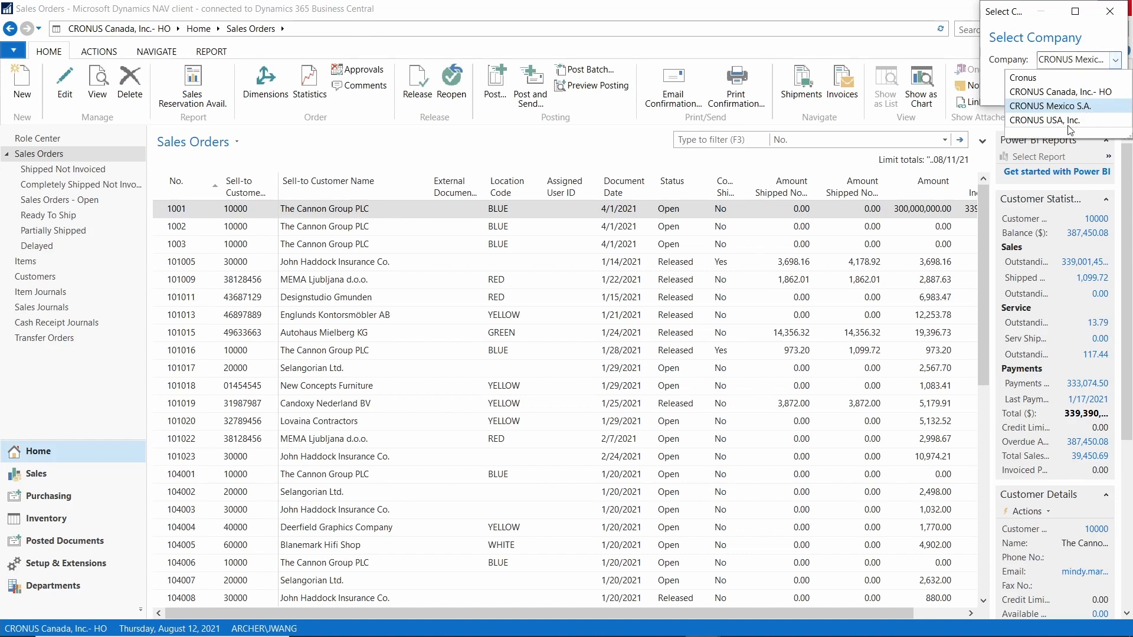
left_click(1071, 119)
left_click(1035, 93)
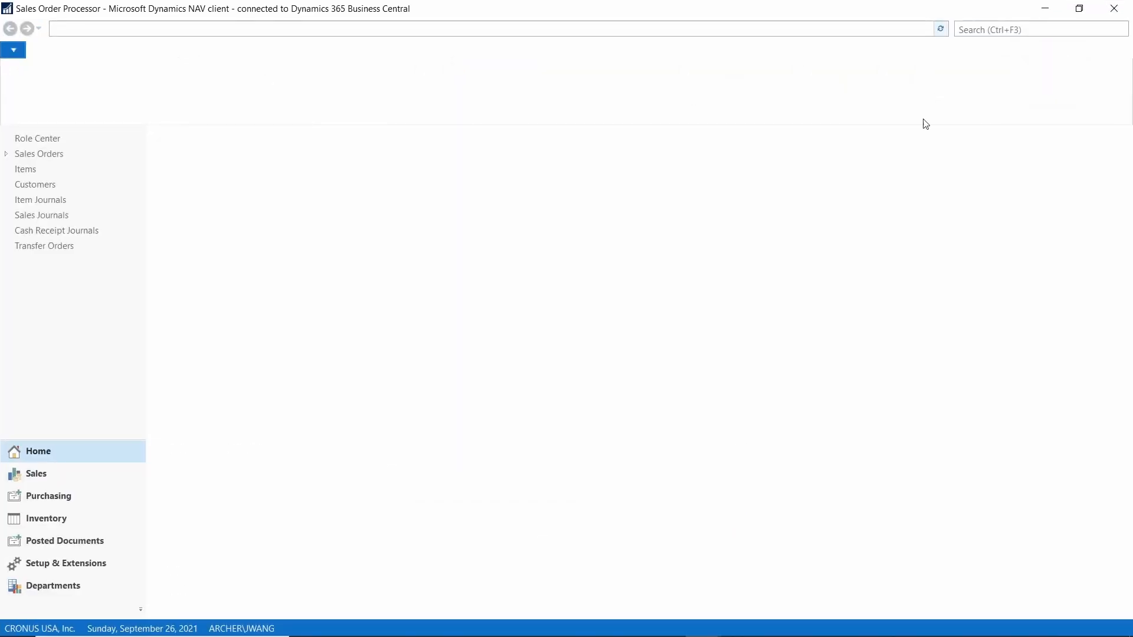
Step: Open Intercompany Inbox Transactions and review the purchase order and invoice transactions received from partner HO
left_click(1014, 28)
type("inbox")
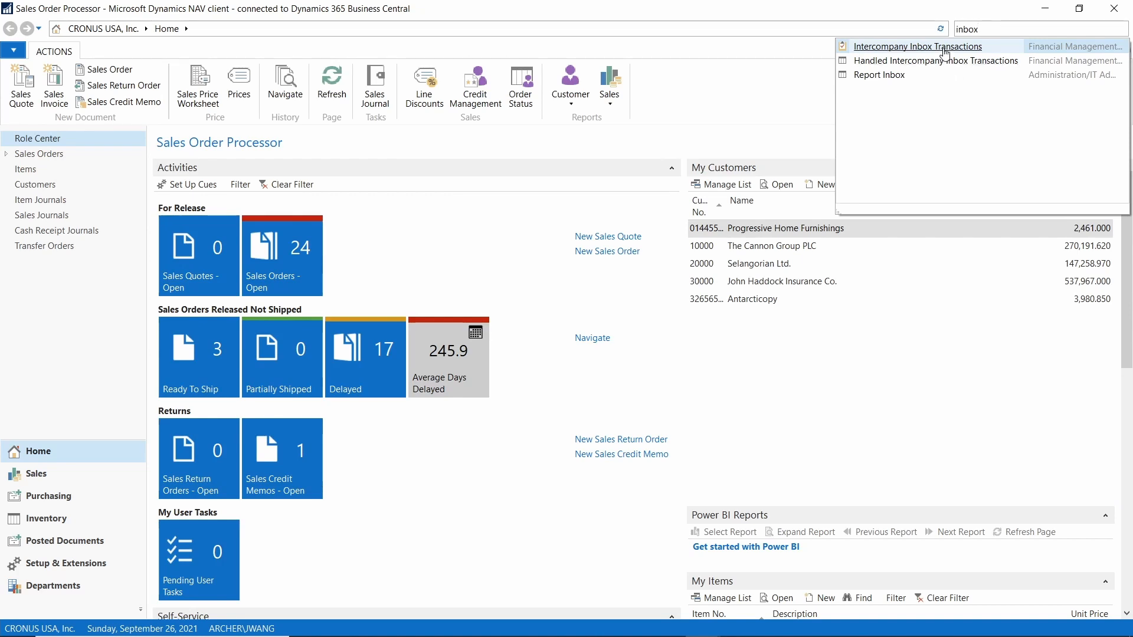
left_click(936, 48)
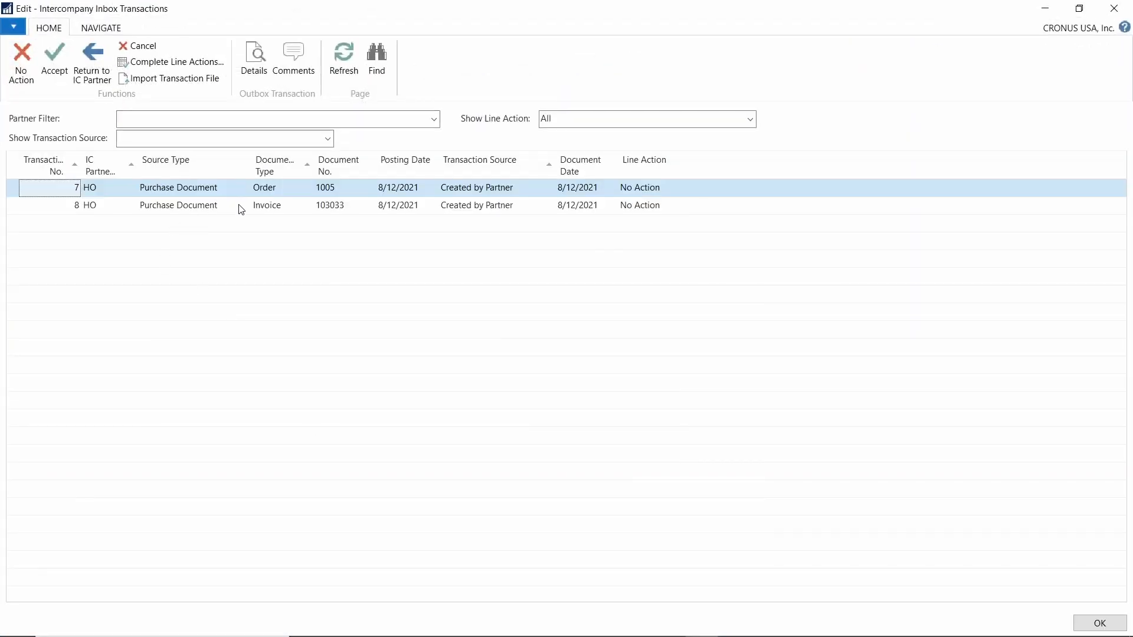
left_click(242, 207)
left_click(286, 192)
left_click(270, 210)
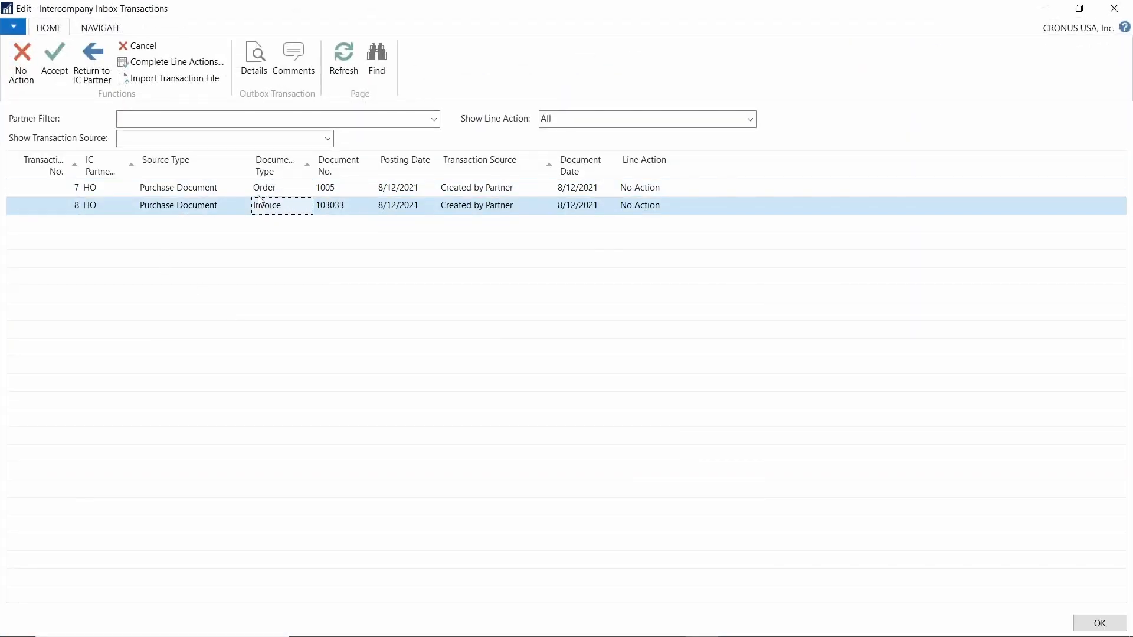
left_click(256, 192)
left_click(254, 212)
left_click(235, 200)
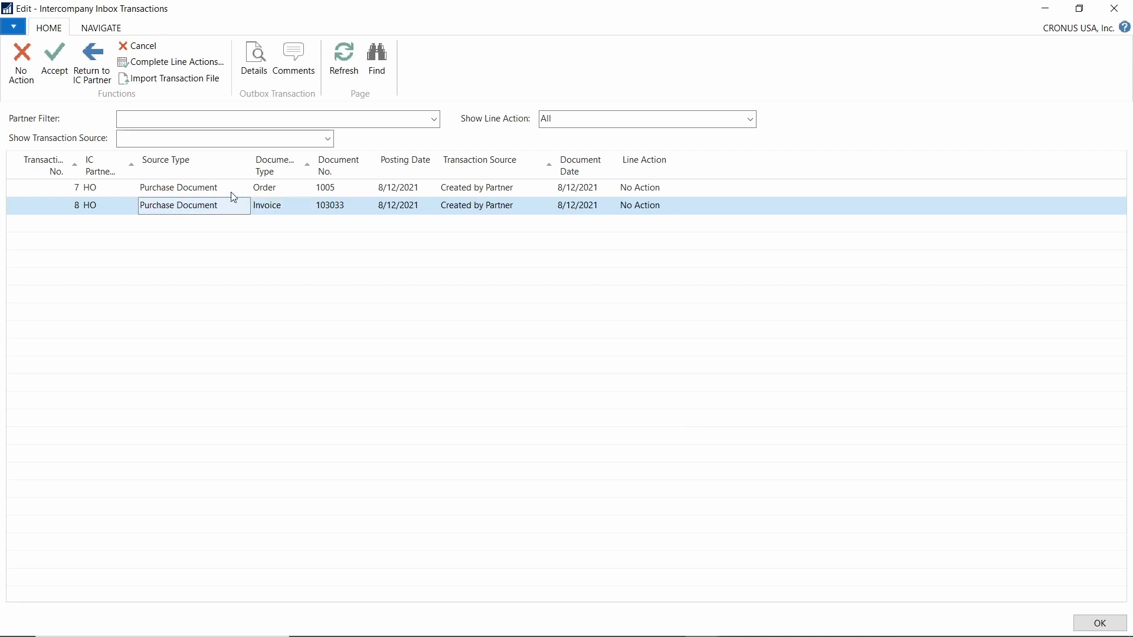
Step: Accept the HO purchase order transaction, complete its line action with the default journal options and close the inbox
left_click(54, 188)
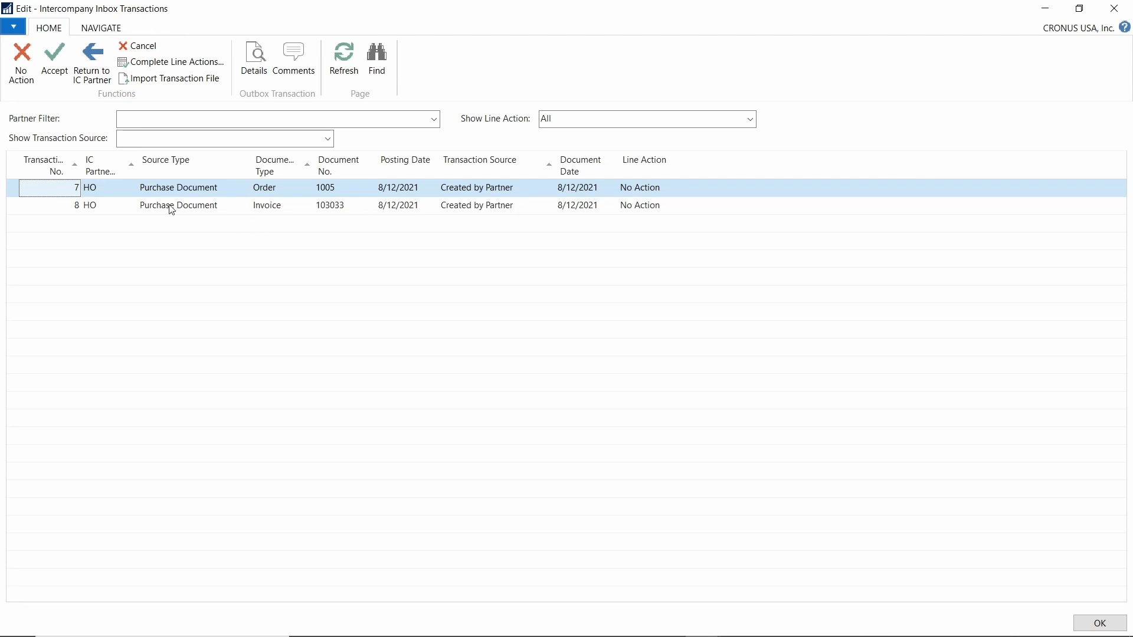
left_click(56, 66)
left_click(177, 62)
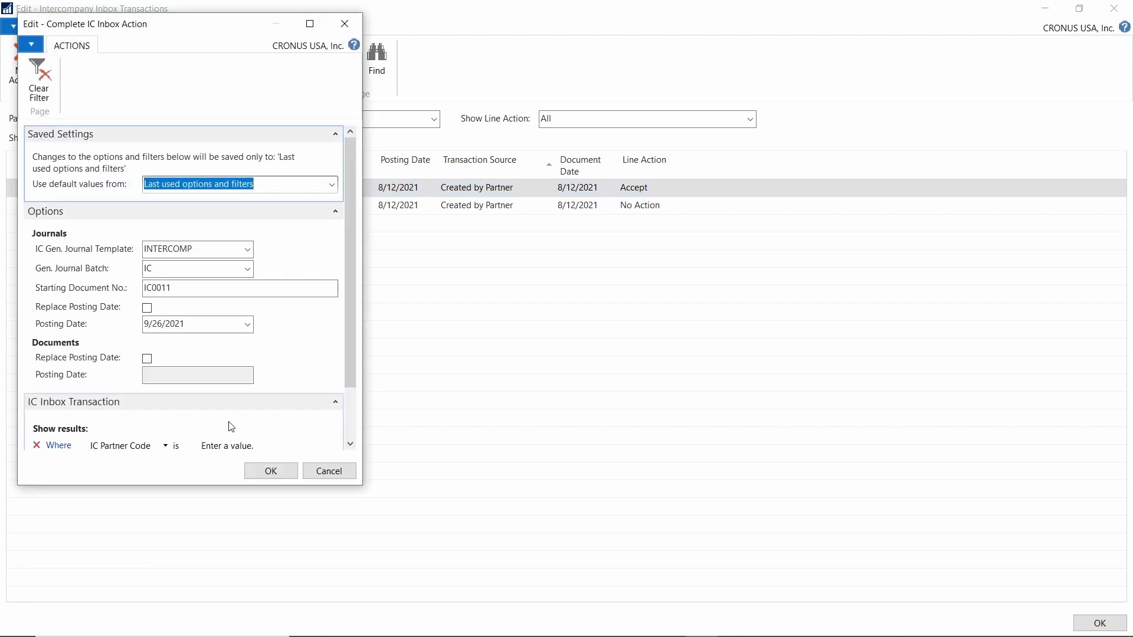
left_click(270, 470)
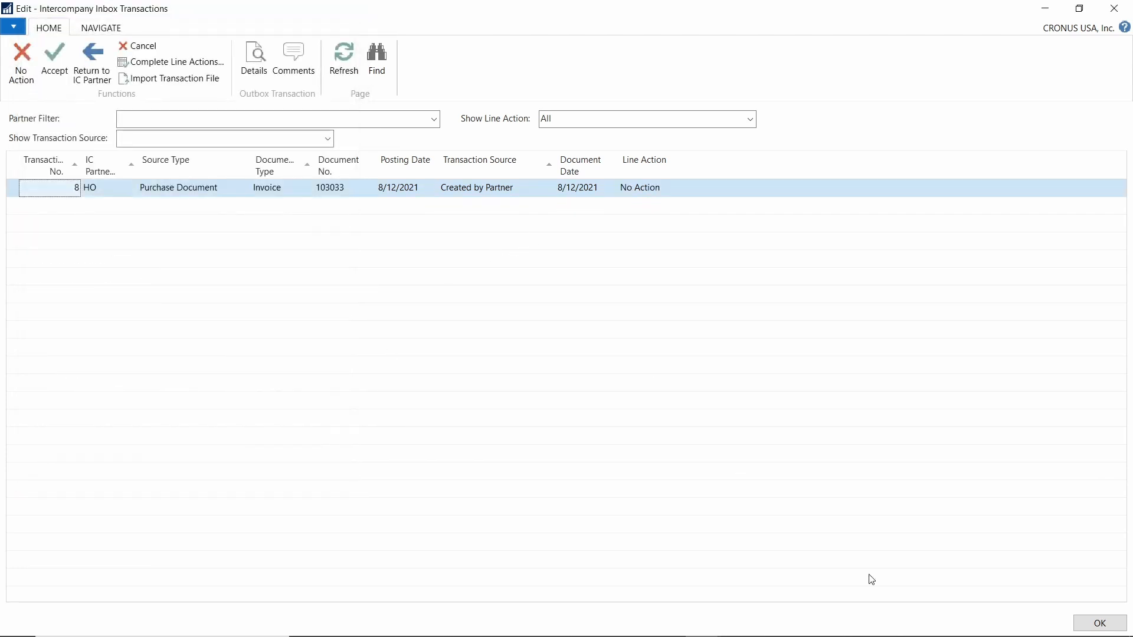
left_click(1086, 624)
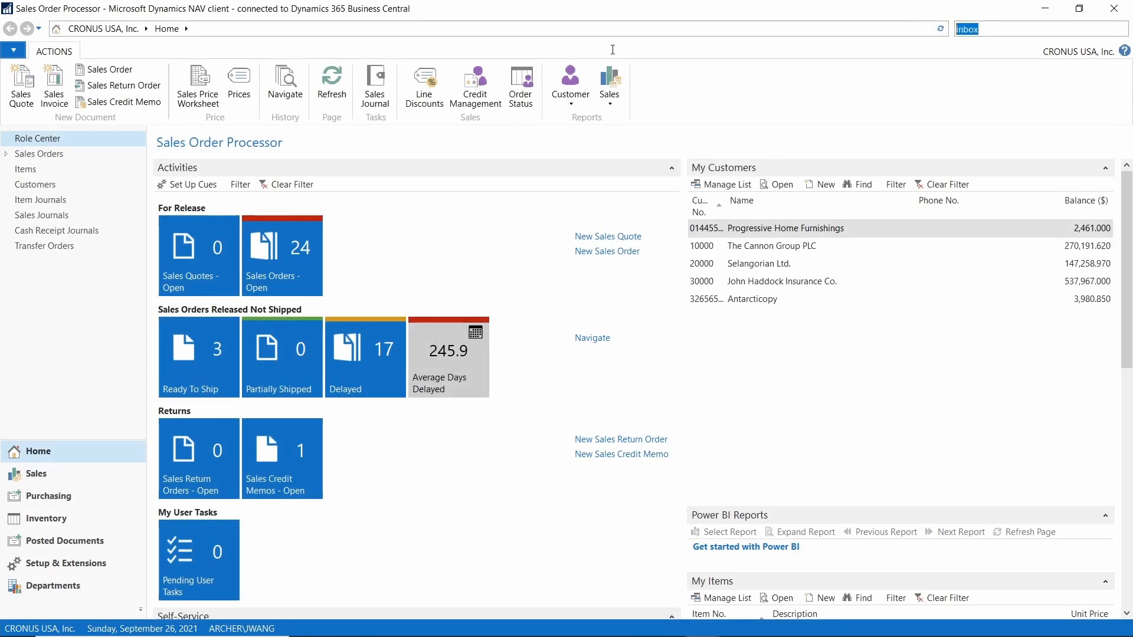
Step: Find the Purchase Orders list and open the order from vendor Cronus Cardoxy Sales
type("purchase order")
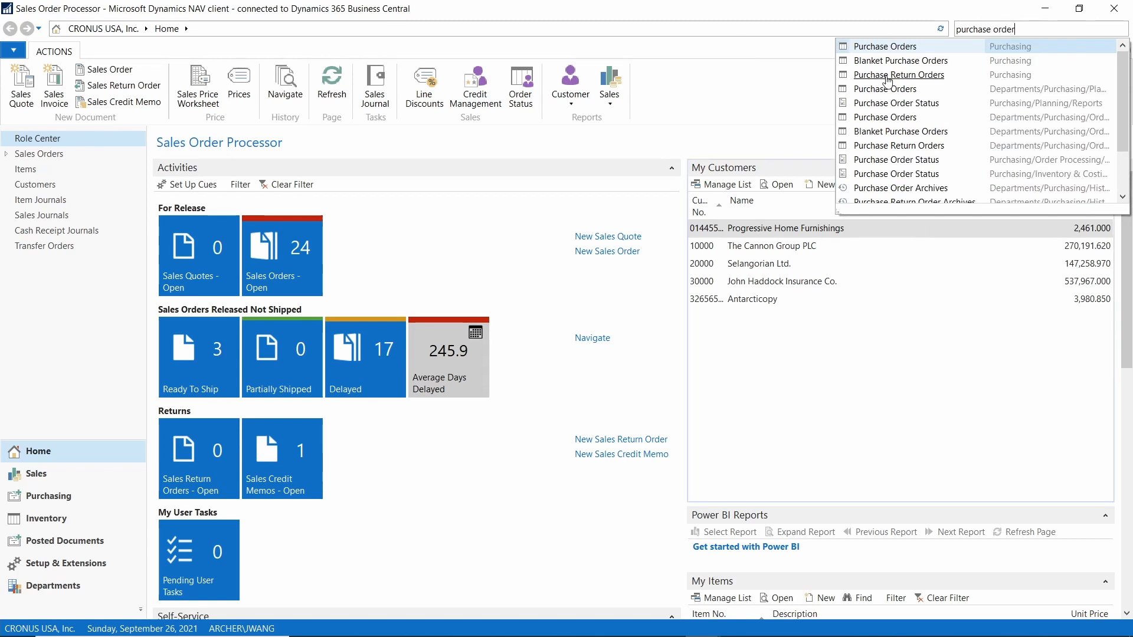
key("Return")
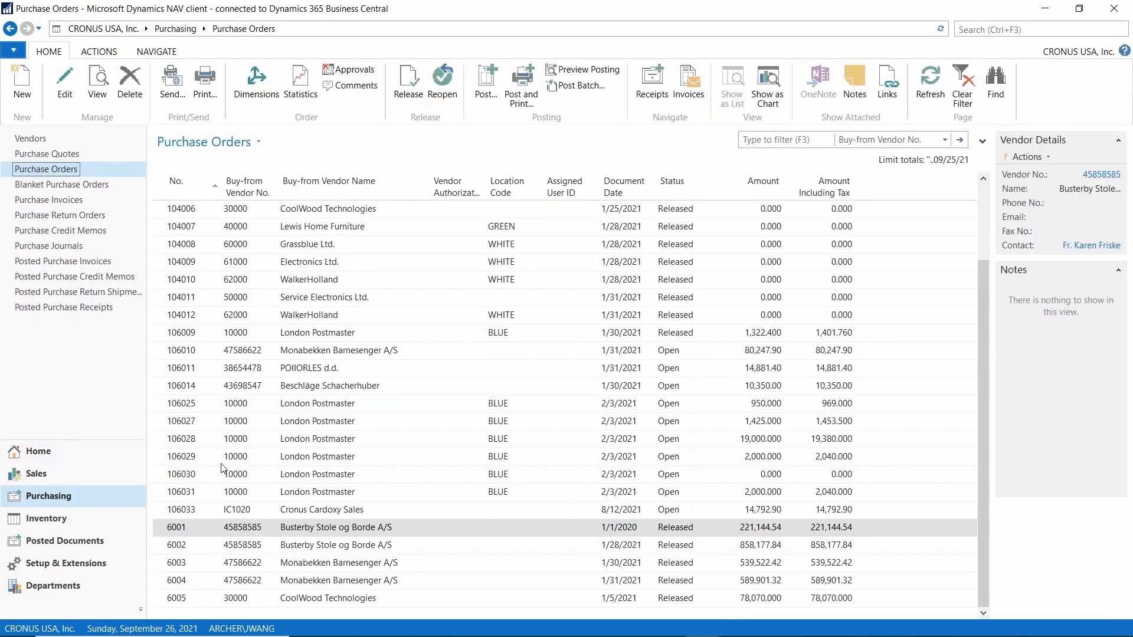
left_click(197, 515)
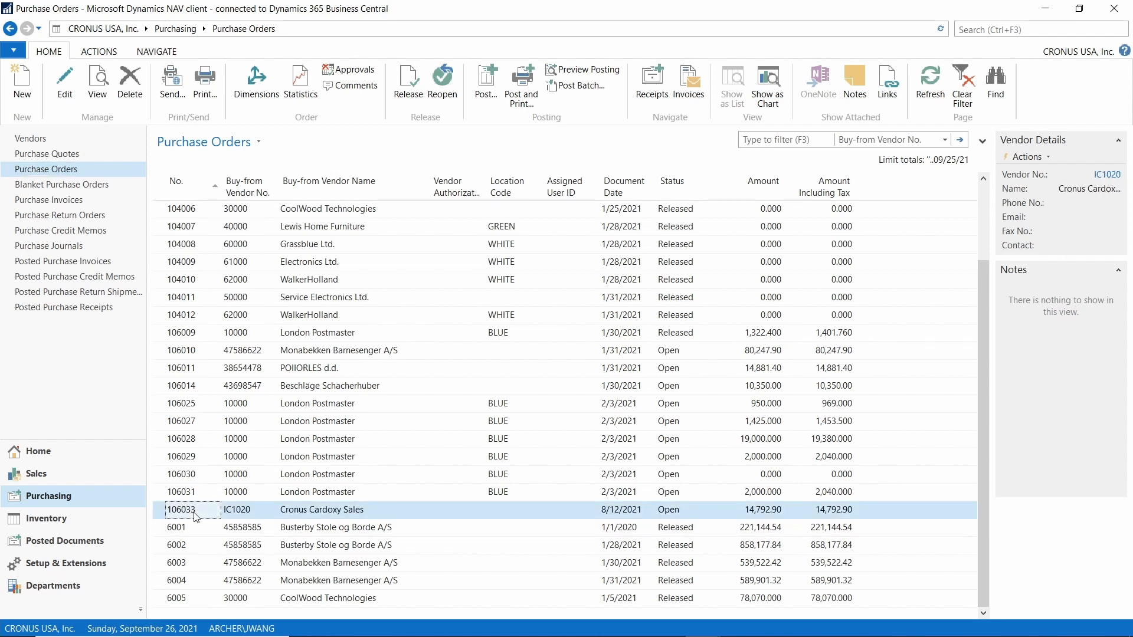
double_click(194, 513)
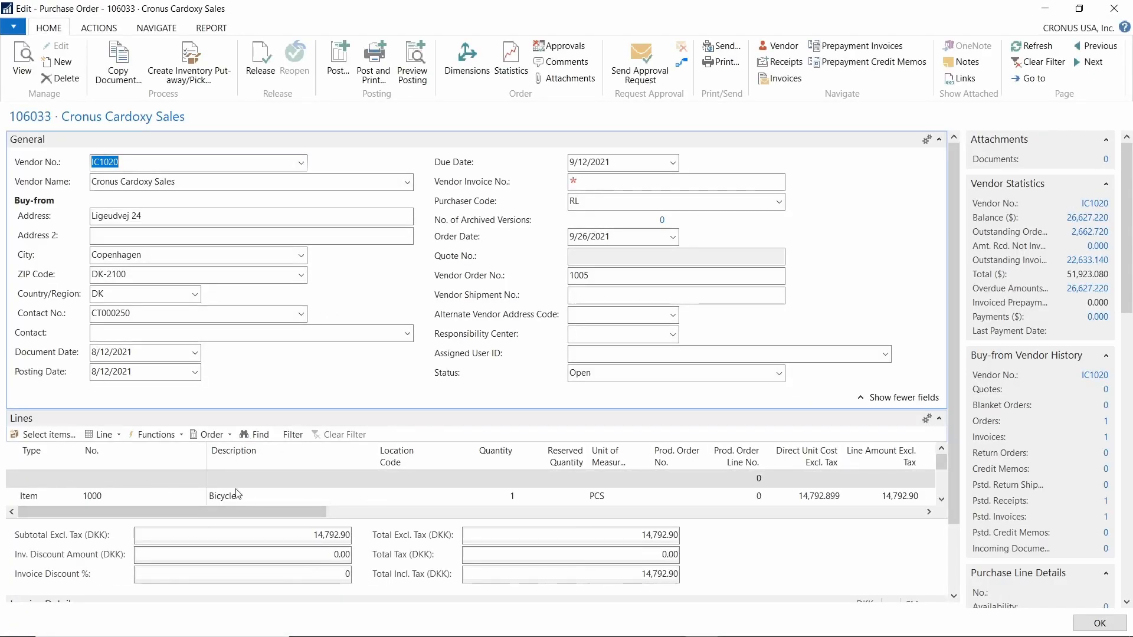
Step: Delete the blank line above the Bicycle item line on the purchase order
right_click(7, 487)
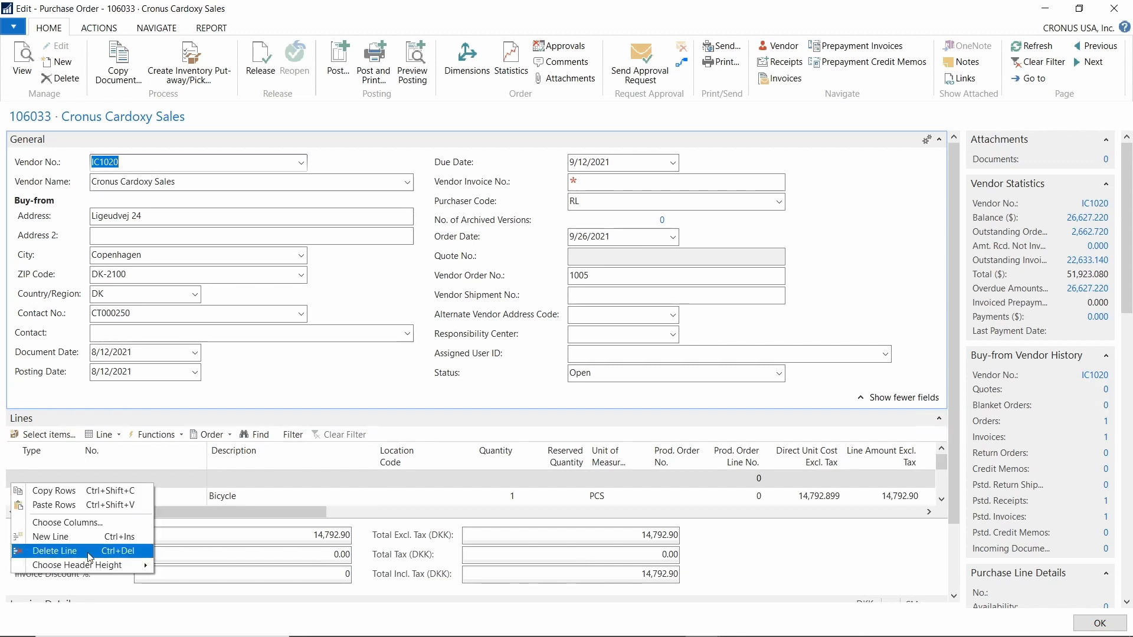
left_click(88, 553)
key("Return")
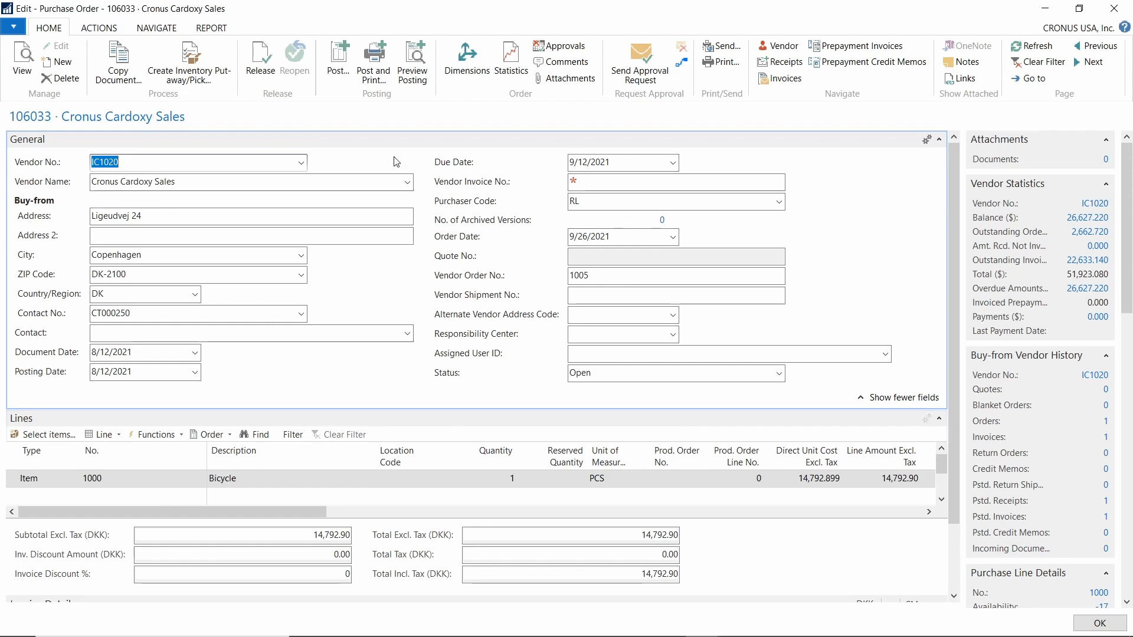
Step: Try to post the Cronus Cardoxy Sales purchase order without a vendor invoice number, accepting the duplicate IC invoice question
left_click(338, 69)
left_click(540, 354)
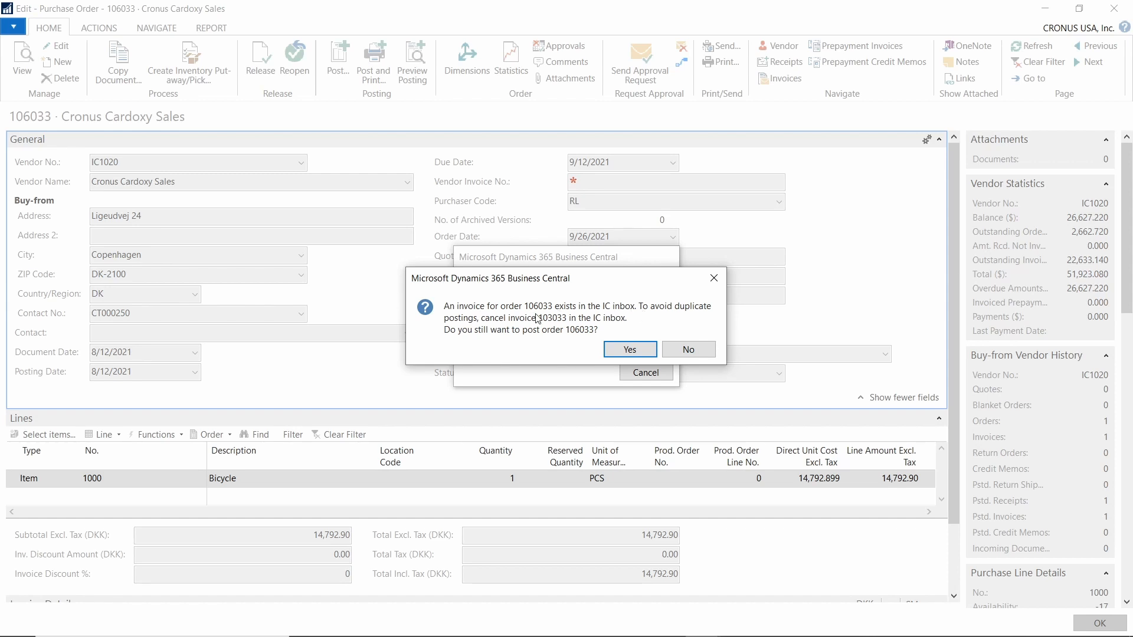
left_click(626, 350)
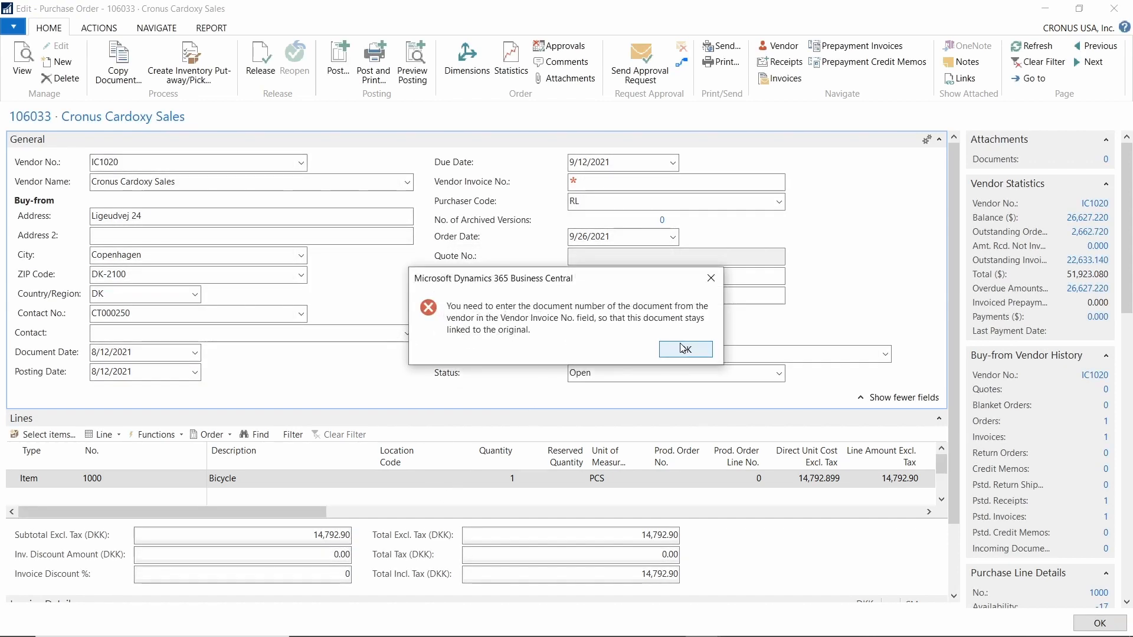
left_click(679, 348)
Step: Set the purchase order's Vendor Invoice No. to HOPO
left_click(610, 182)
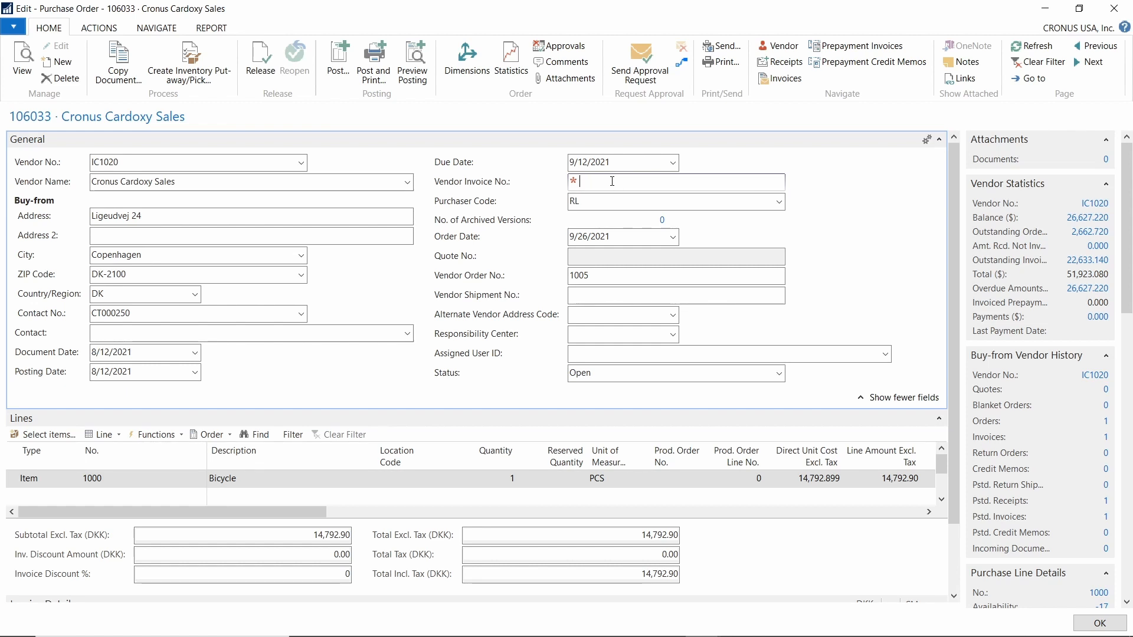
type("HOPO")
key("Tab")
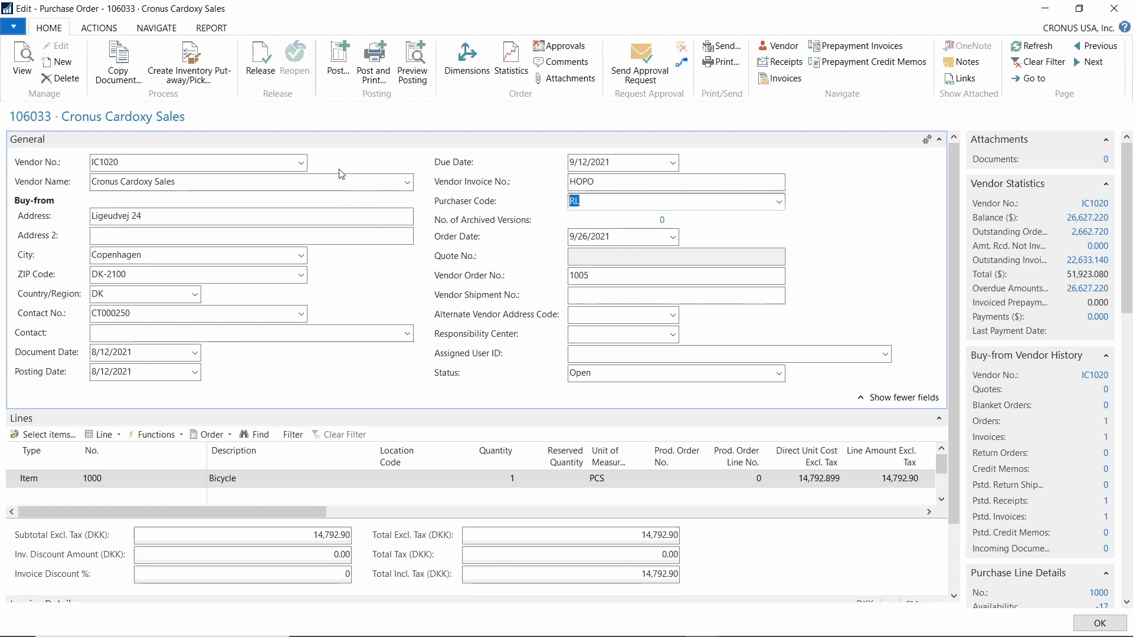
Step: Post the purchase order, accepting the duplicate IC invoice question, and open and close the posted purchase invoice
left_click(340, 59)
left_click(548, 353)
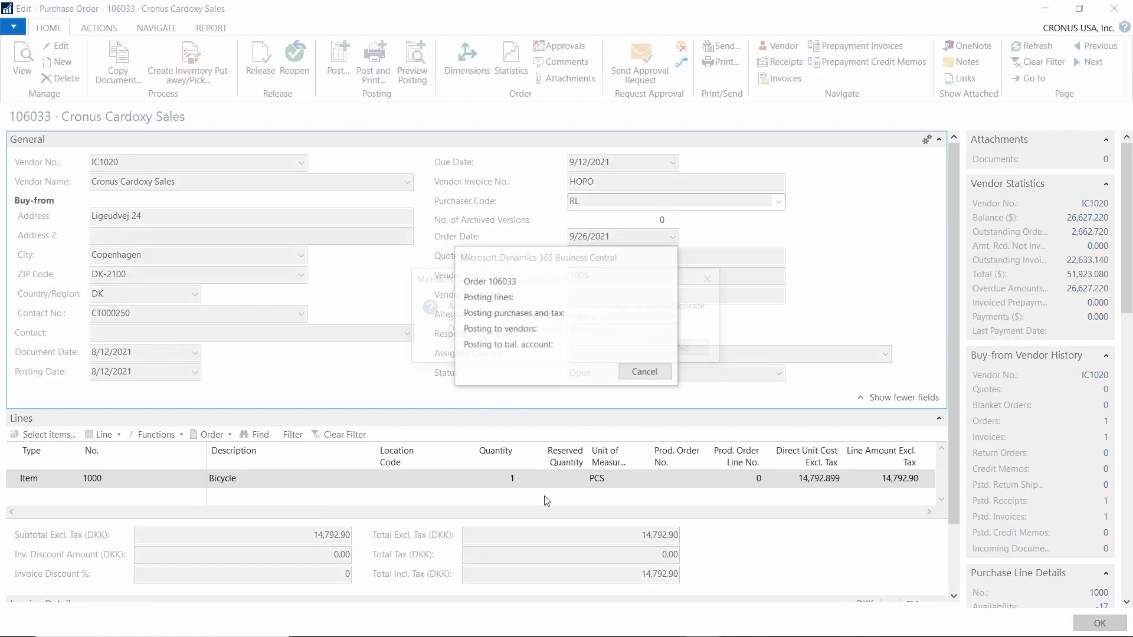
key("Return")
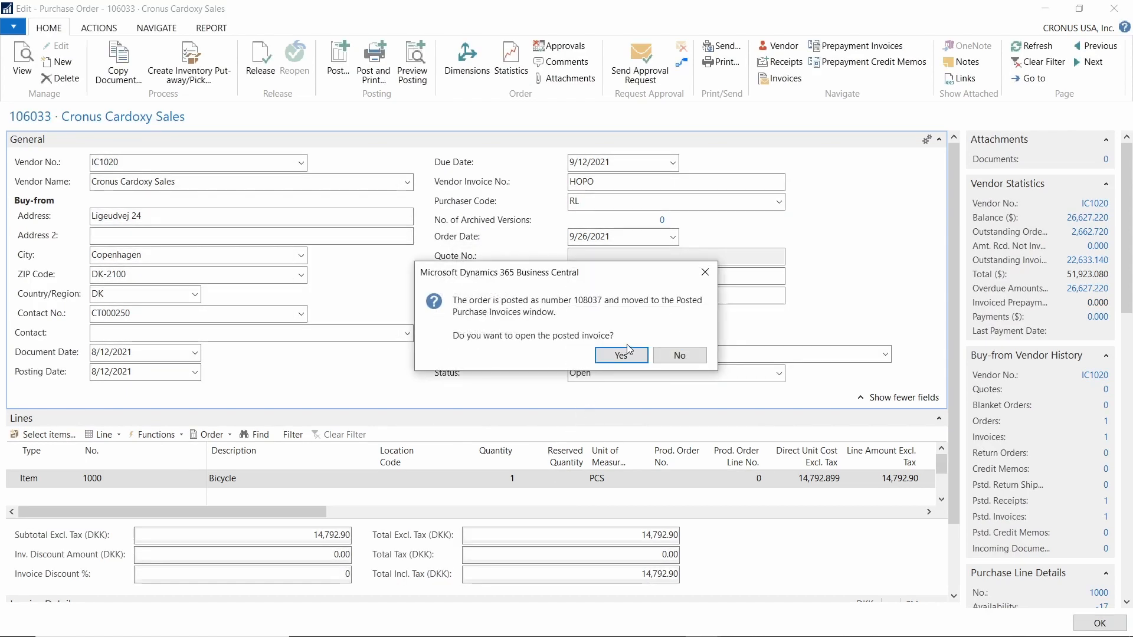
left_click(625, 354)
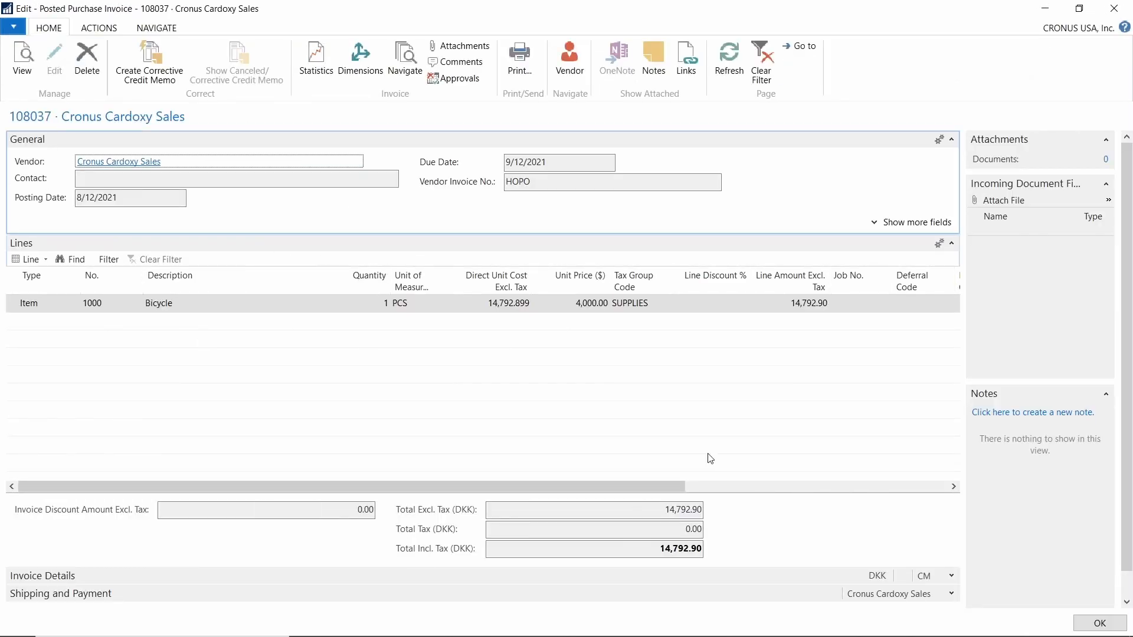
left_click(1094, 624)
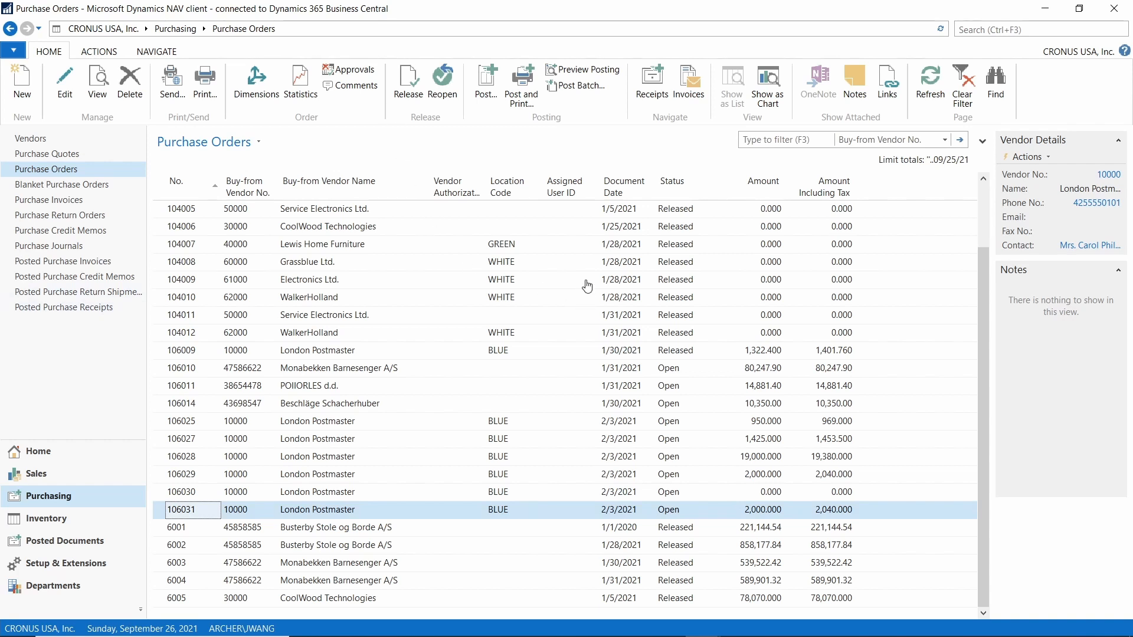
Step: Switch the active company to CRONUS Canada, Inc.- HO
left_click(14, 52)
left_click(74, 192)
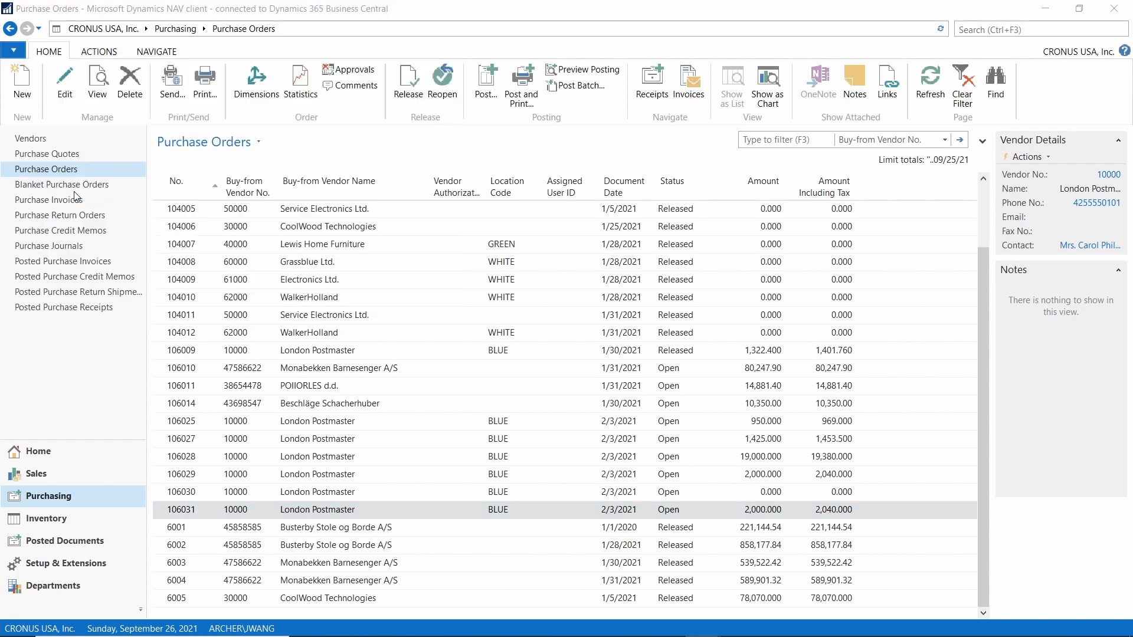
left_click(819, 358)
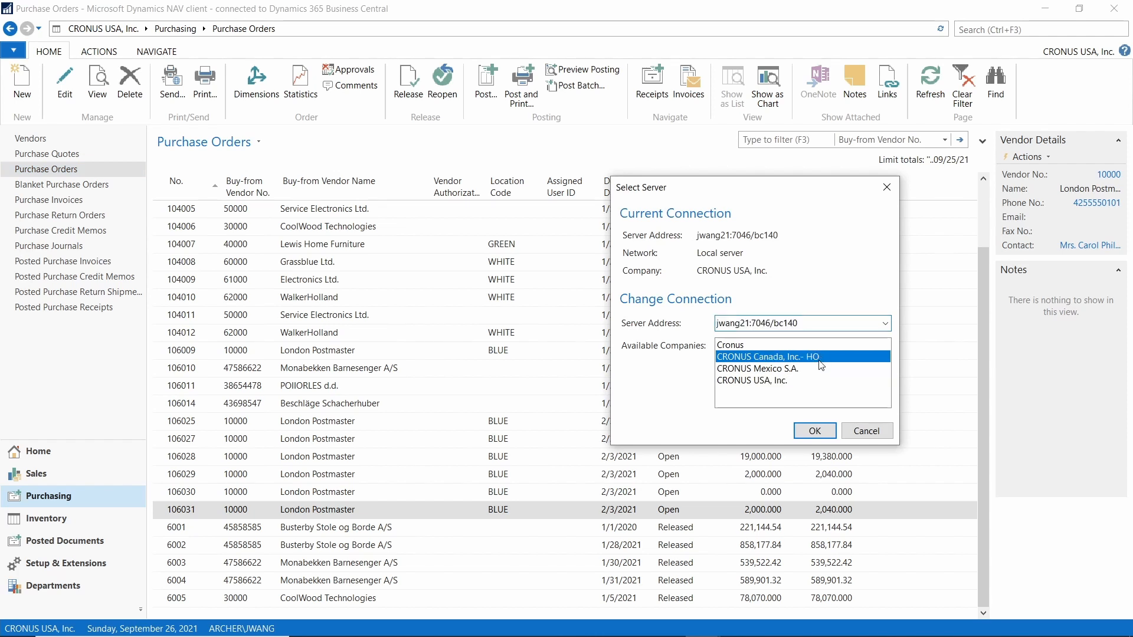
left_click(813, 430)
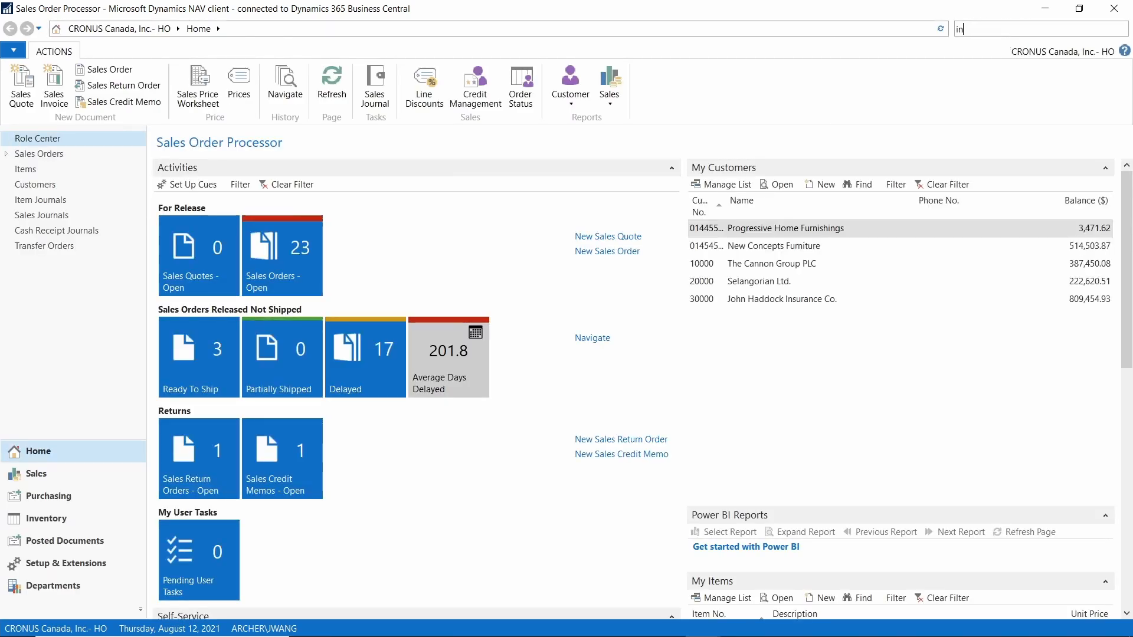
Step: Open Intercompany Setup, check the partner code and the Auto. Send Transactions option, and close it
type("tercomp")
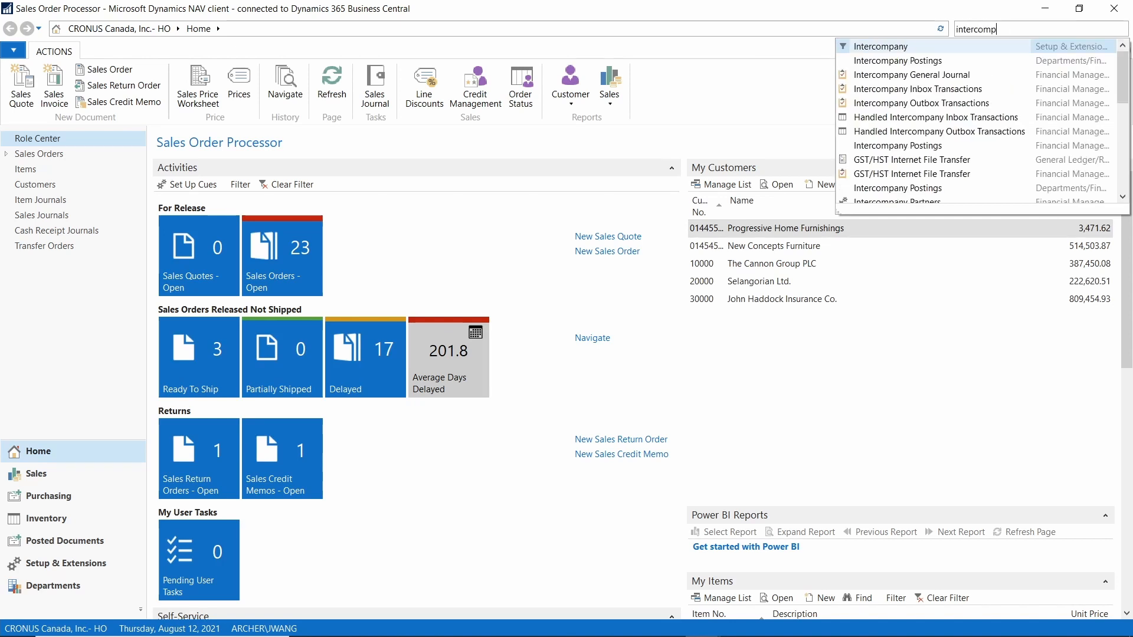
type("any setup")
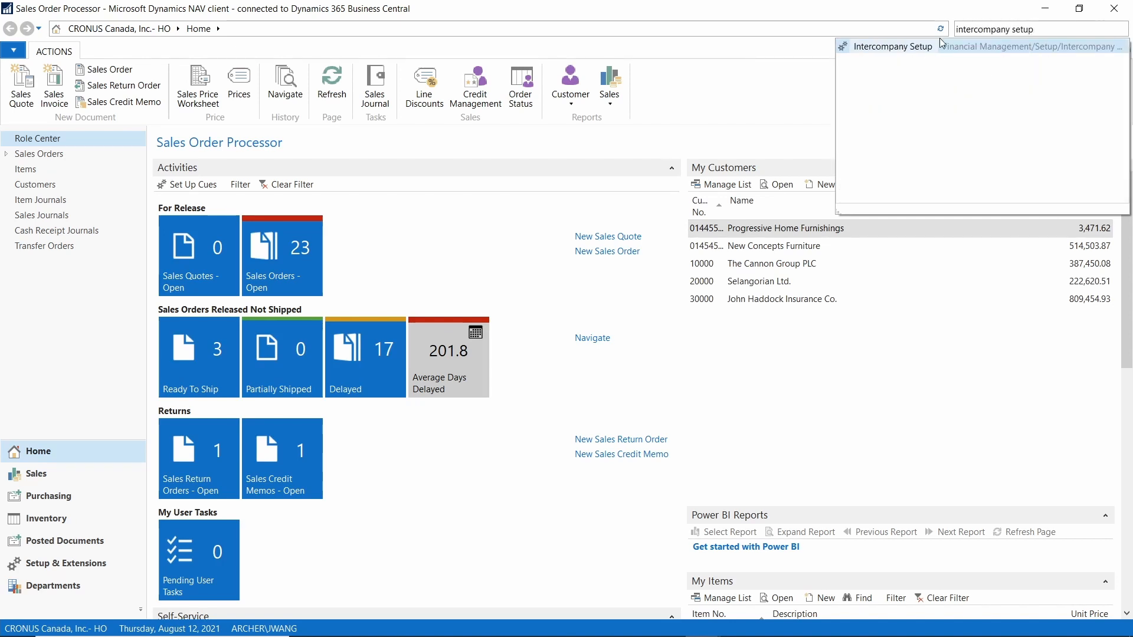
left_click(910, 51)
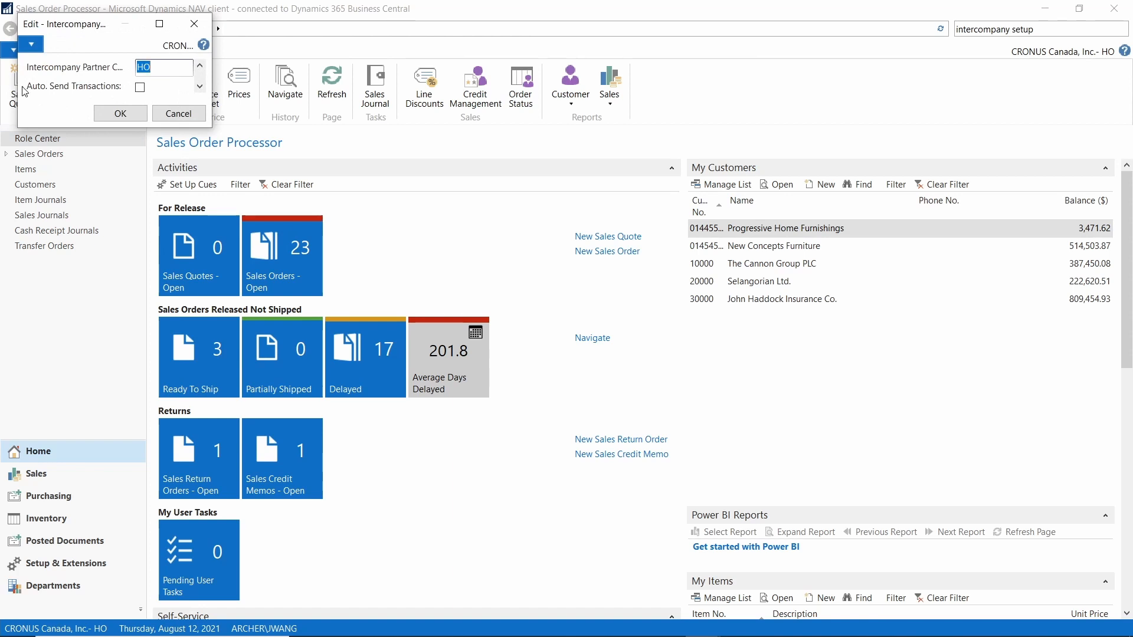
left_click(120, 113)
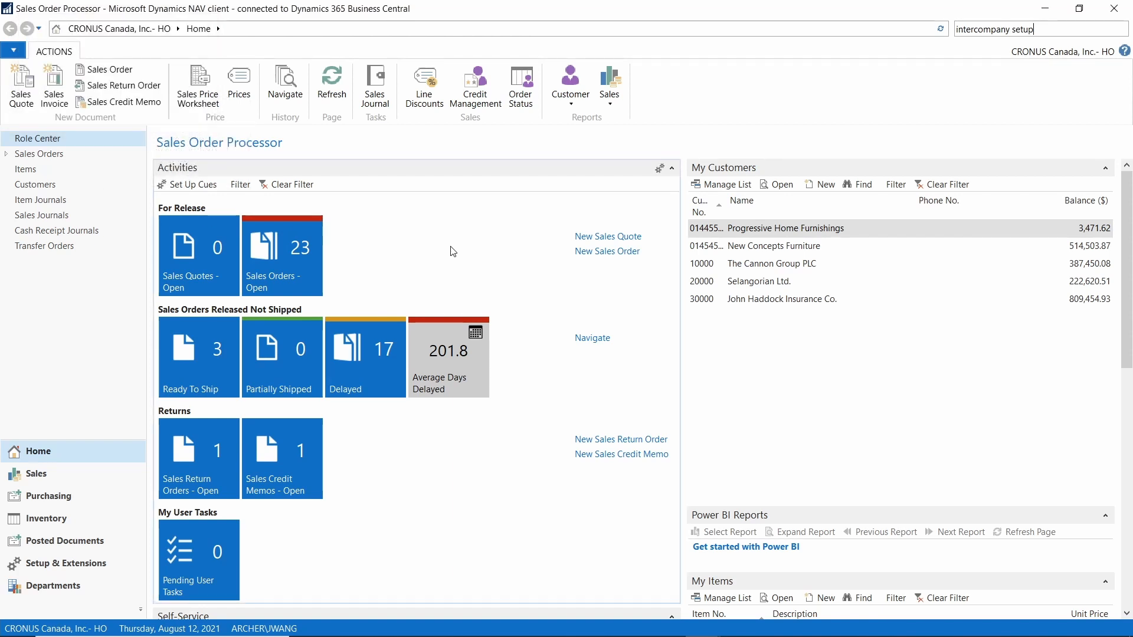
left_click(1042, 33)
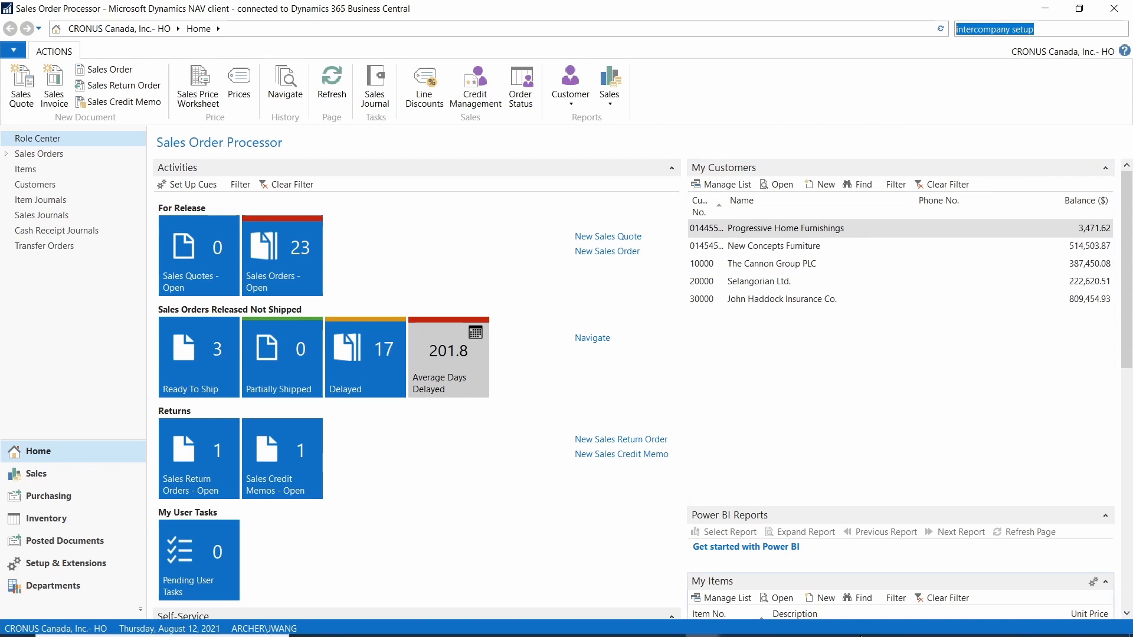
left_click(878, 626)
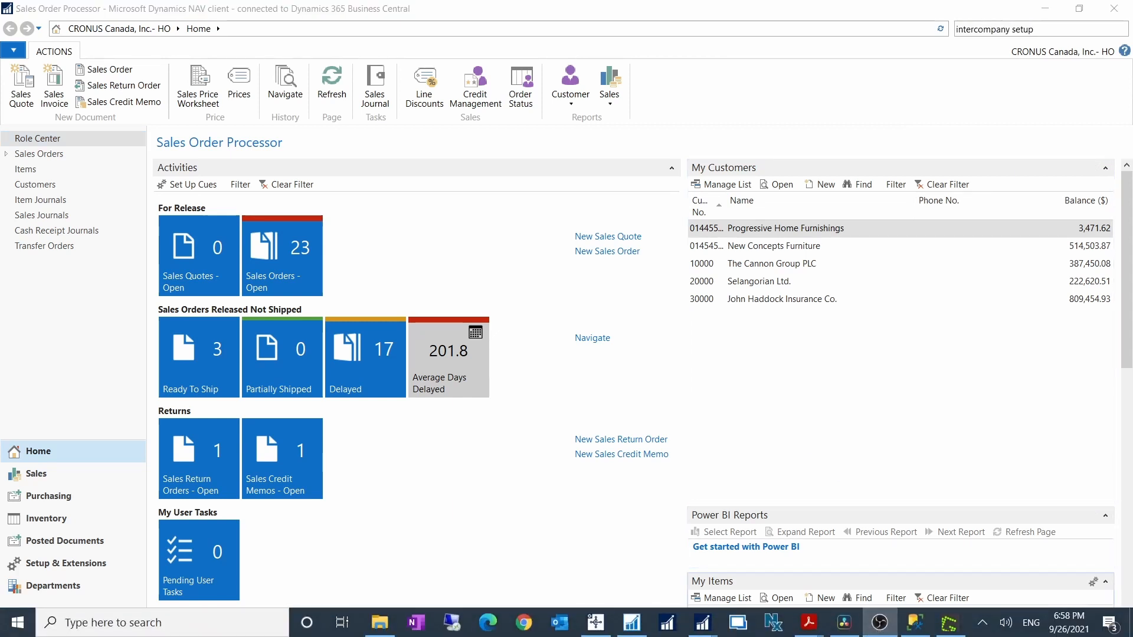